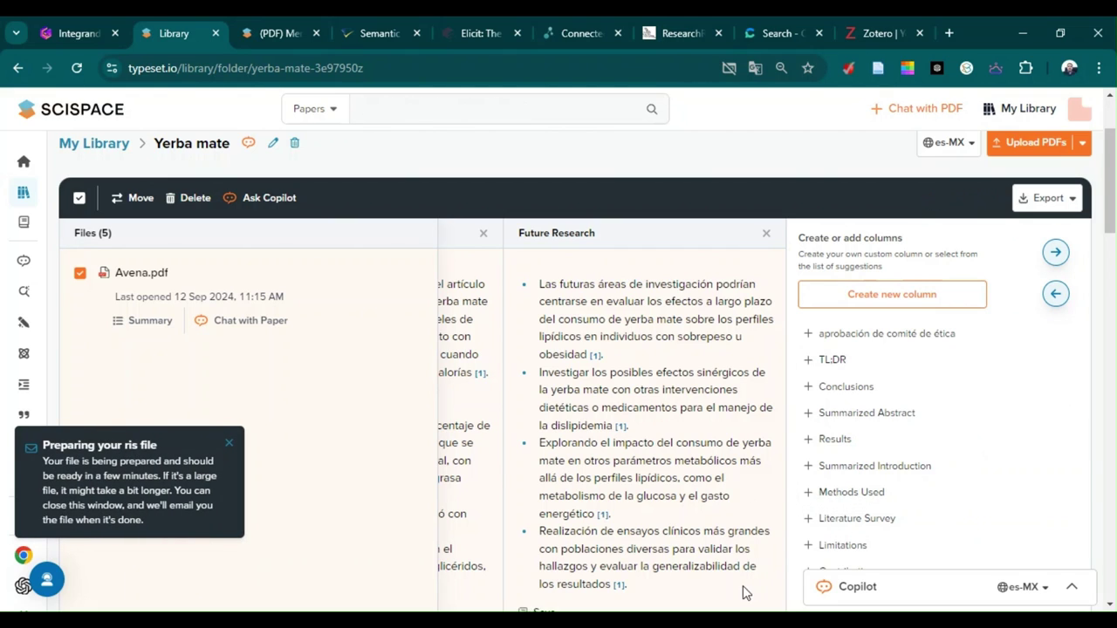
Open the Gmail inbox in a new browser tab and preview the "salud-mental" spreadsheet attached to the SciSpace search export email.
{"action": "left_click", "coordinate": [949, 32]}
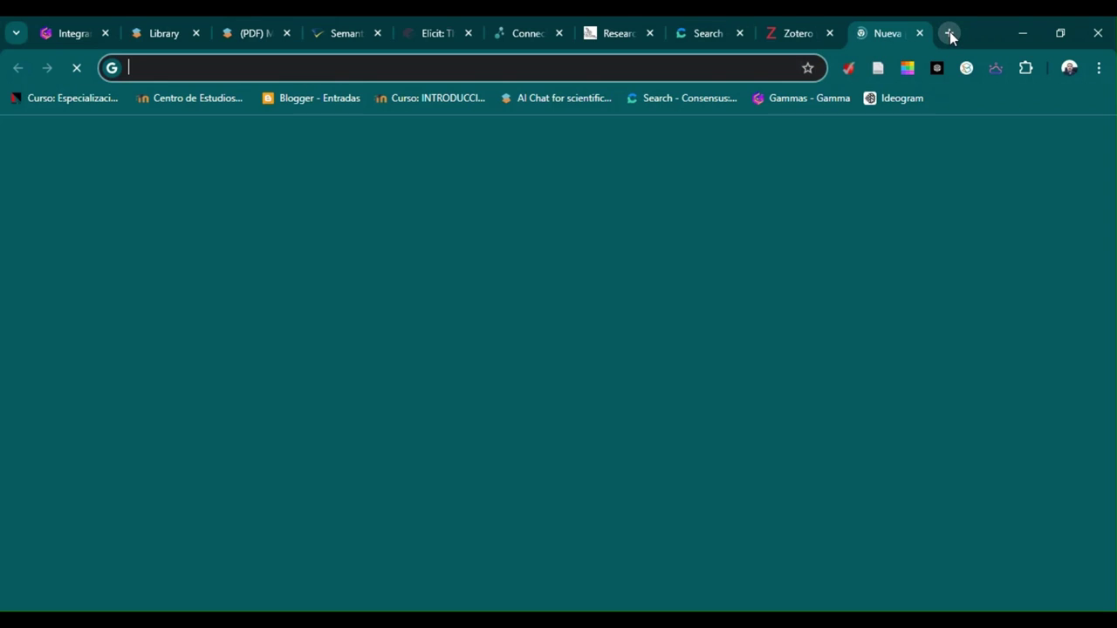
{"action": "left_click", "coordinate": [949, 144]}
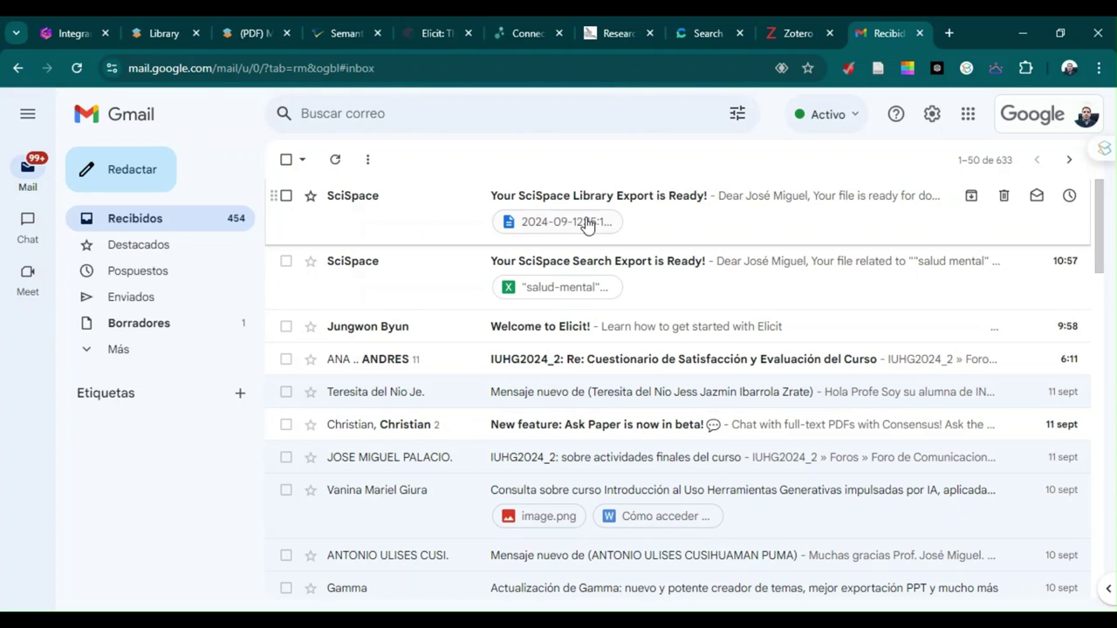
{"action": "left_click", "coordinate": [571, 291]}
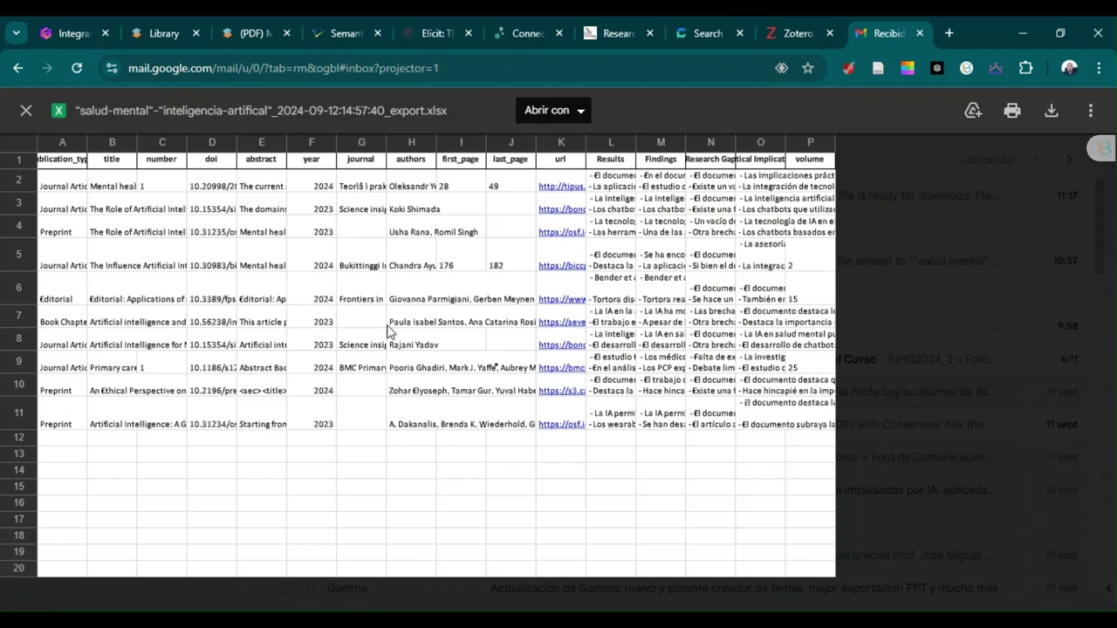
Download the "salud-mental" export spreadsheet and close its preview to return to the inbox.
{"action": "left_click", "coordinate": [1051, 113]}
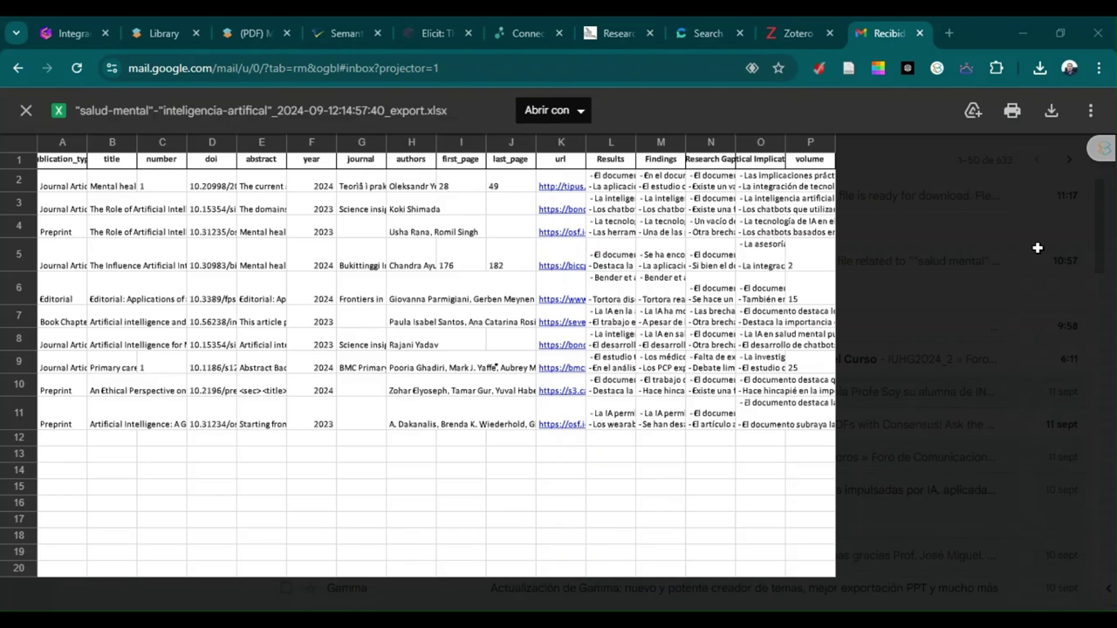
{"action": "left_click", "coordinate": [1014, 28]}
{"action": "key", "text": "Escape"}
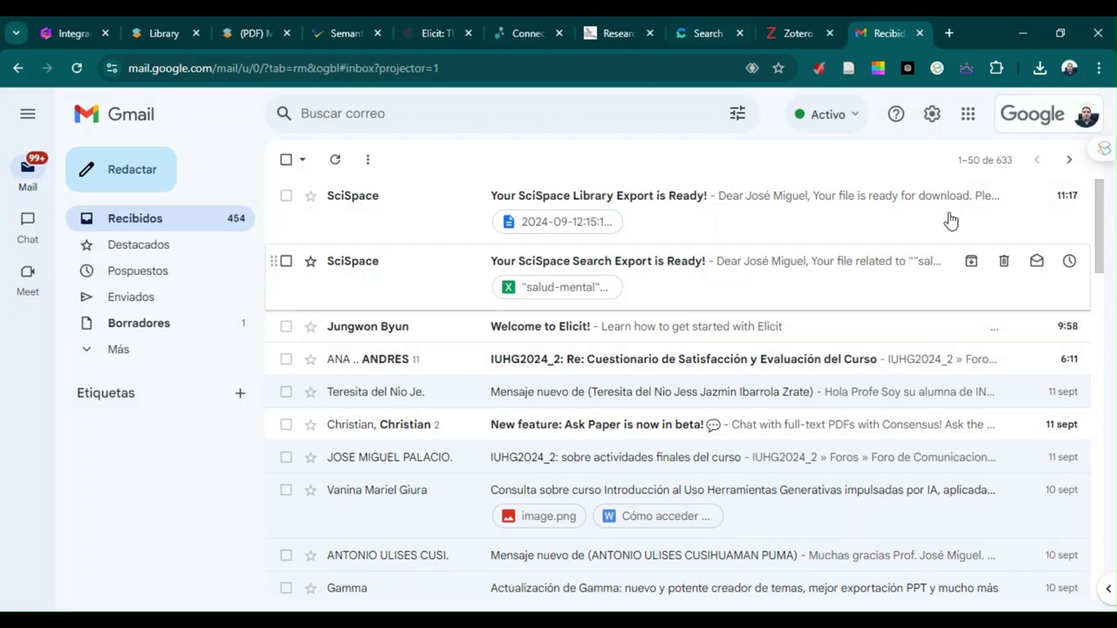
Open the "Your SciSpace Library Export is Ready!" email and download its attached .ris export file.
{"action": "left_click", "coordinate": [696, 202]}
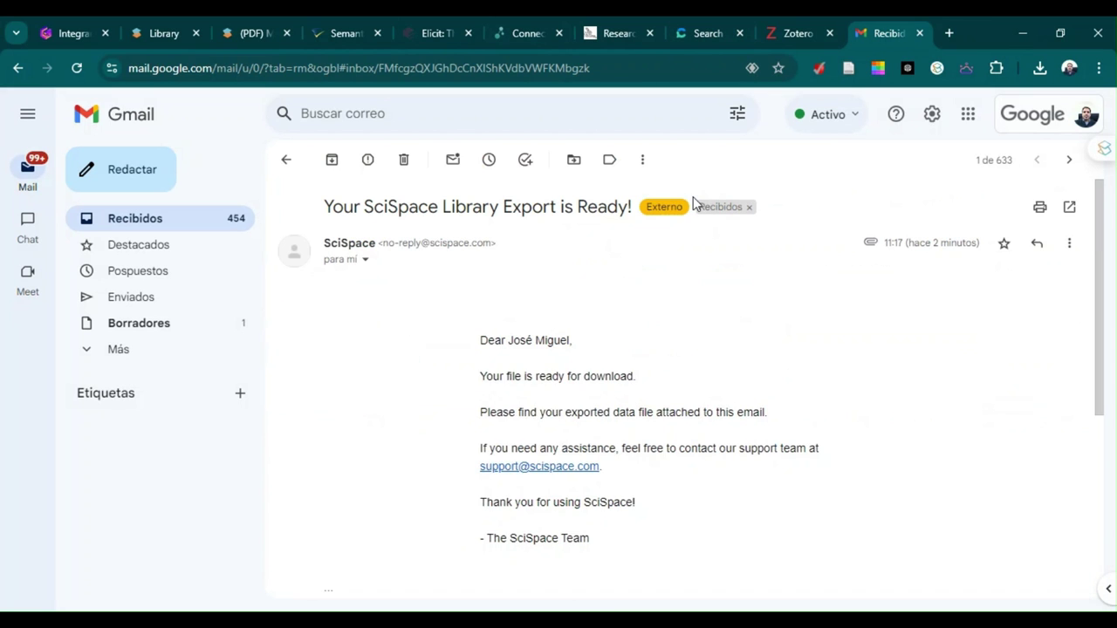
{"action": "scroll", "coordinate": [576, 410], "scroll_direction": "down", "scroll_amount": 2}
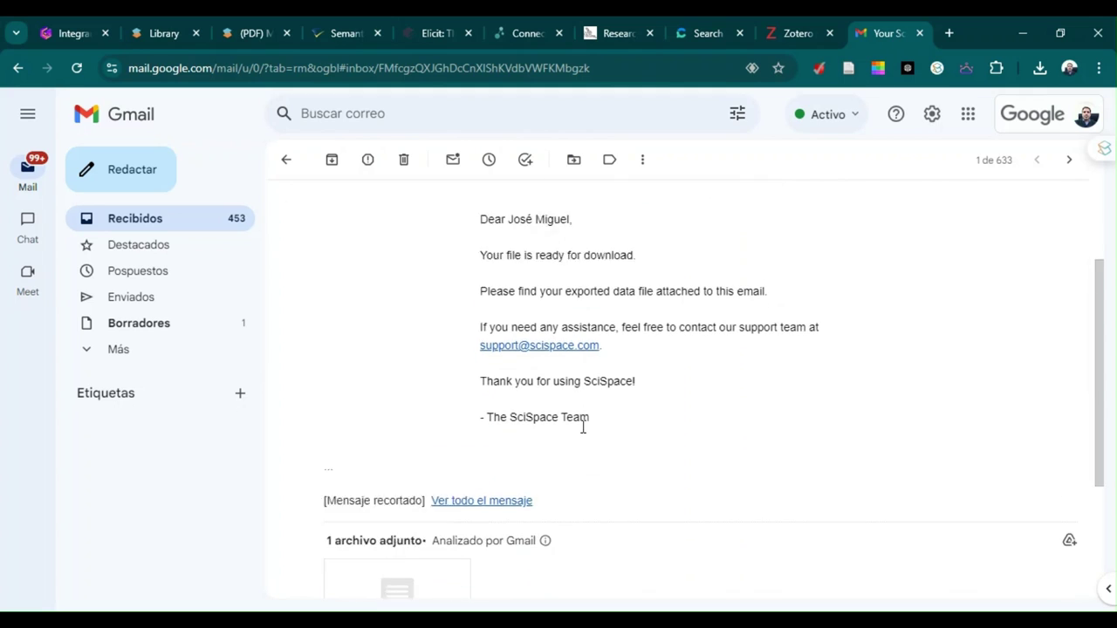
{"action": "scroll", "coordinate": [576, 419], "scroll_direction": "down", "scroll_amount": 4}
{"action": "mouse_move", "coordinate": [393, 392]}
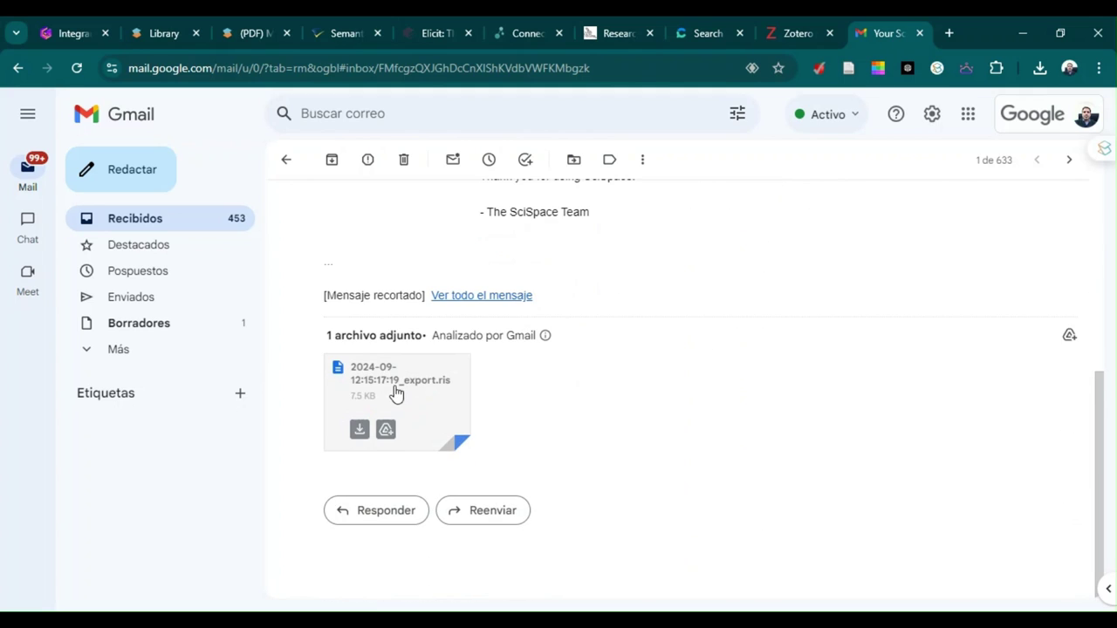
{"action": "left_click", "coordinate": [363, 434]}
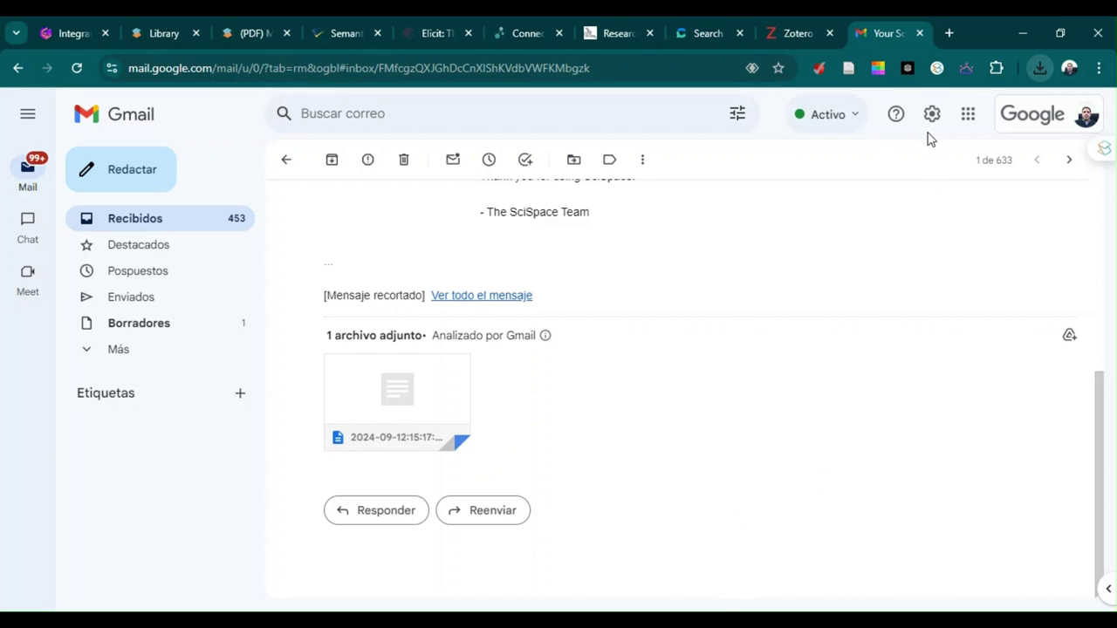
{"action": "left_click_drag", "start_coordinate": [819, 236], "coordinate": [636, 323]}
Switch back to the SciSpace library, open the Paraphraser tool and dismiss the ris file notification.
{"action": "left_click", "coordinate": [180, 33]}
{"action": "scroll", "coordinate": [304, 245], "scroll_direction": "up", "scroll_amount": 1}
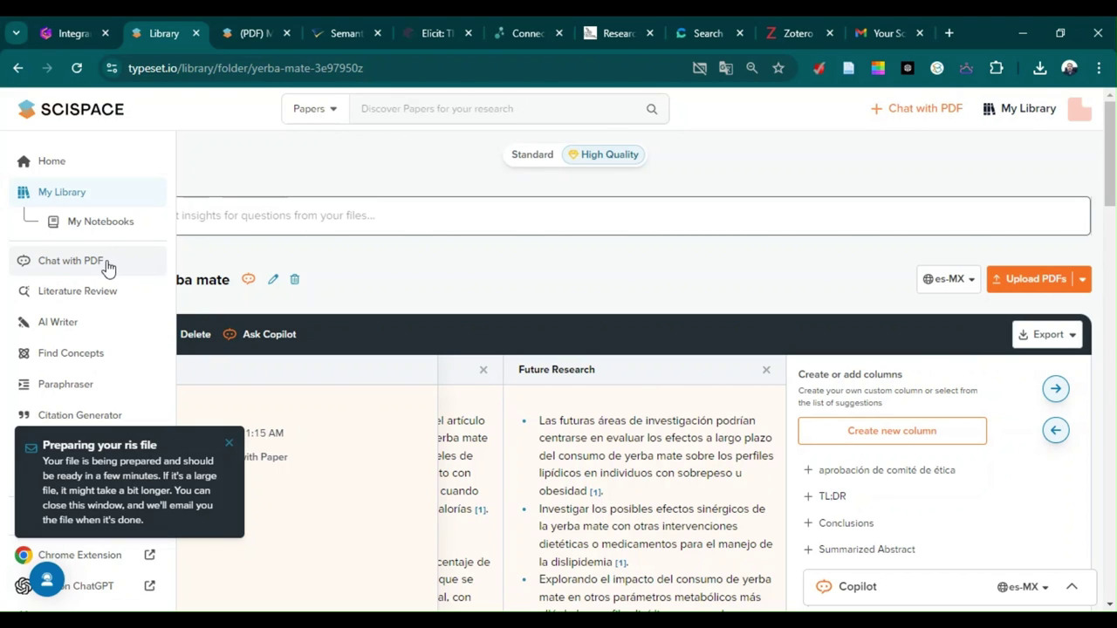
{"action": "scroll", "coordinate": [103, 373], "scroll_direction": "down", "scroll_amount": 1}
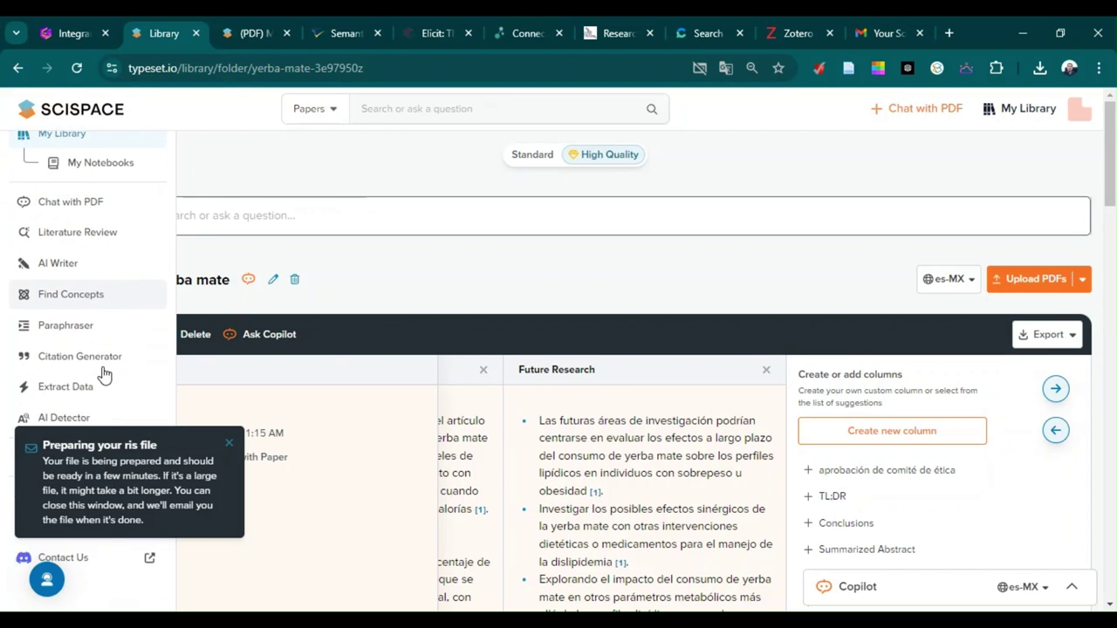
{"action": "scroll", "coordinate": [103, 374], "scroll_direction": "down", "scroll_amount": 3}
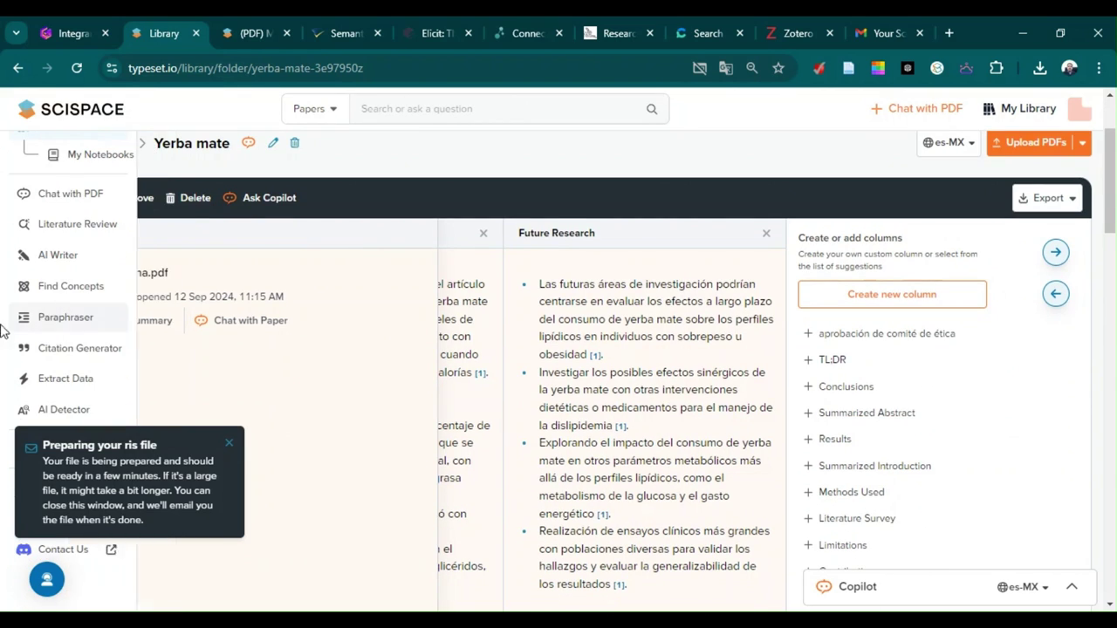
{"action": "left_click", "coordinate": [87, 319]}
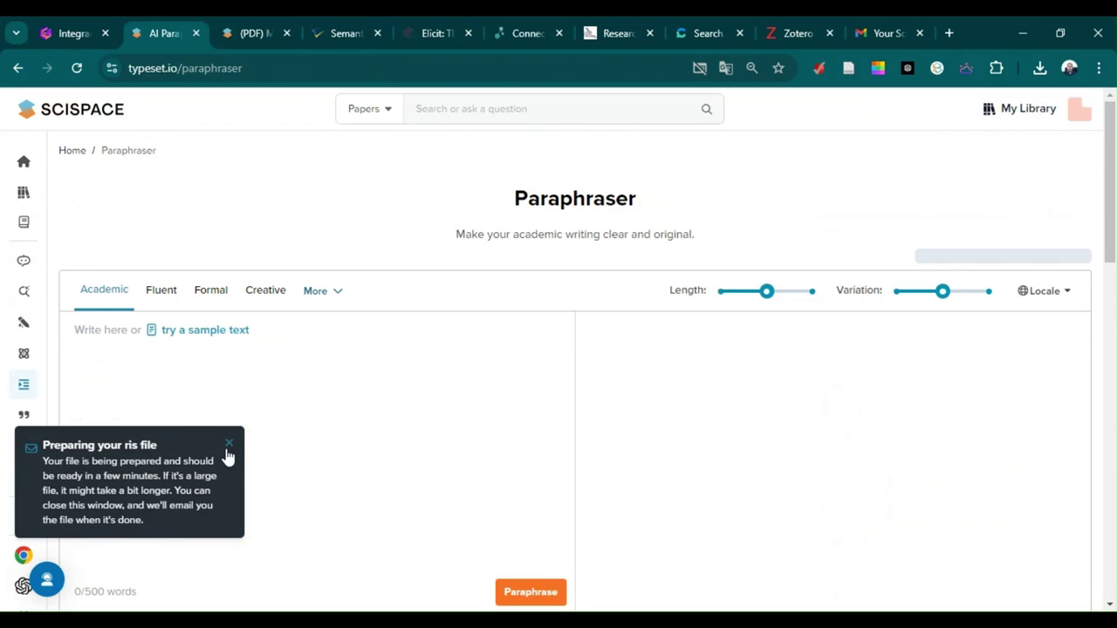
{"action": "left_click", "coordinate": [228, 445]}
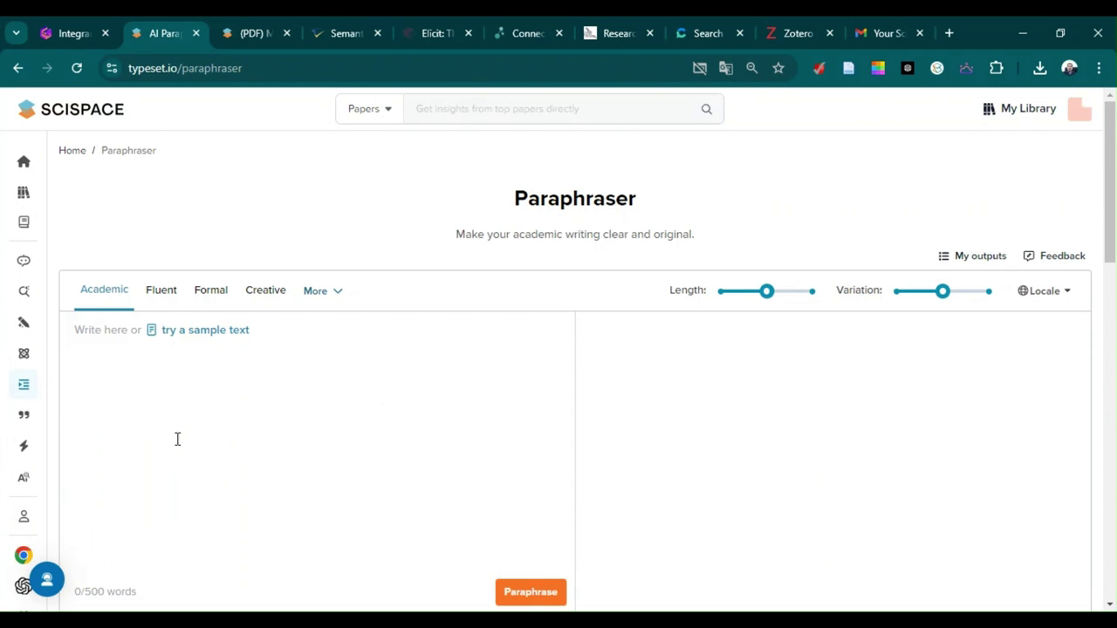
Examine the Paraphraser's word limit and look through the full list of available writing tones without changing the Academic tone.
{"action": "scroll", "coordinate": [322, 452], "scroll_direction": "down", "scroll_amount": 2}
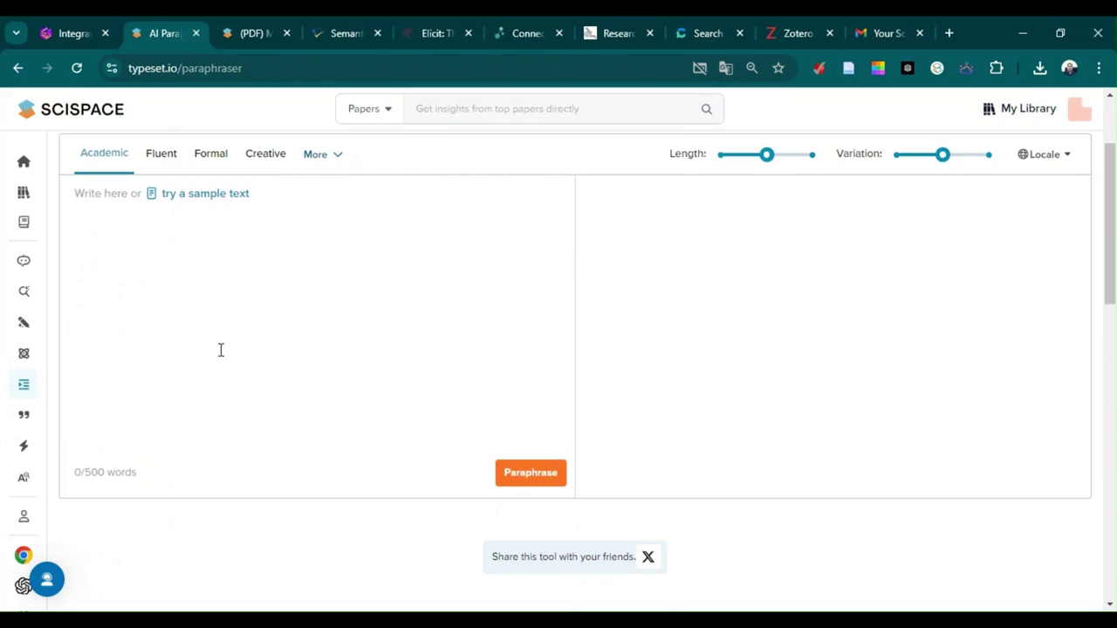
{"action": "left_click_drag", "start_coordinate": [147, 475], "coordinate": [77, 472]}
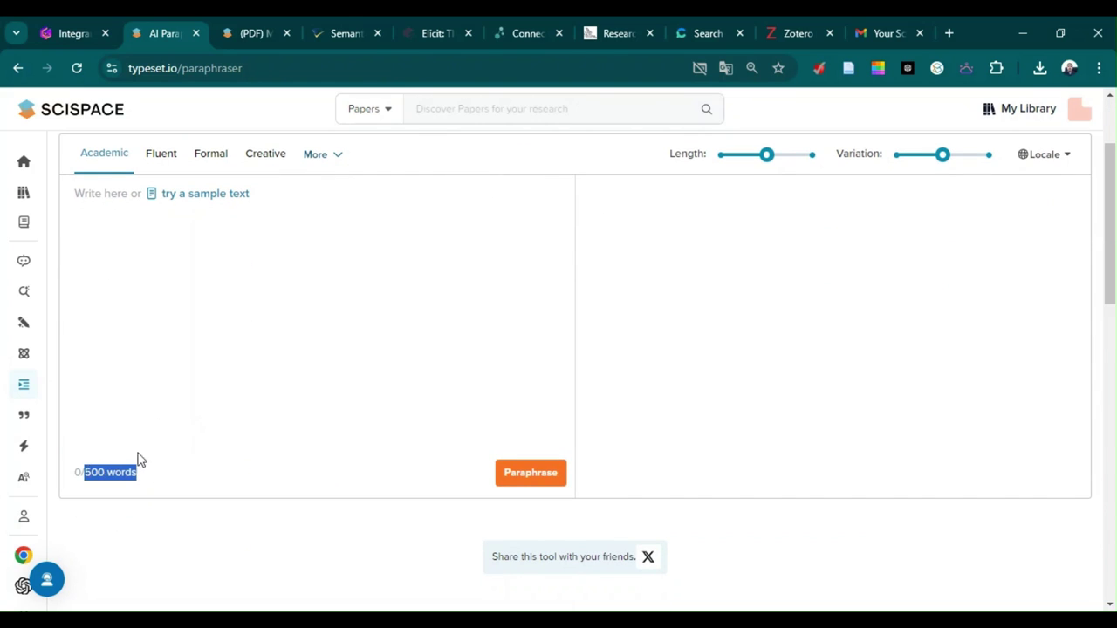
{"action": "left_click", "coordinate": [205, 303]}
{"action": "scroll", "coordinate": [209, 322], "scroll_direction": "up", "scroll_amount": 2}
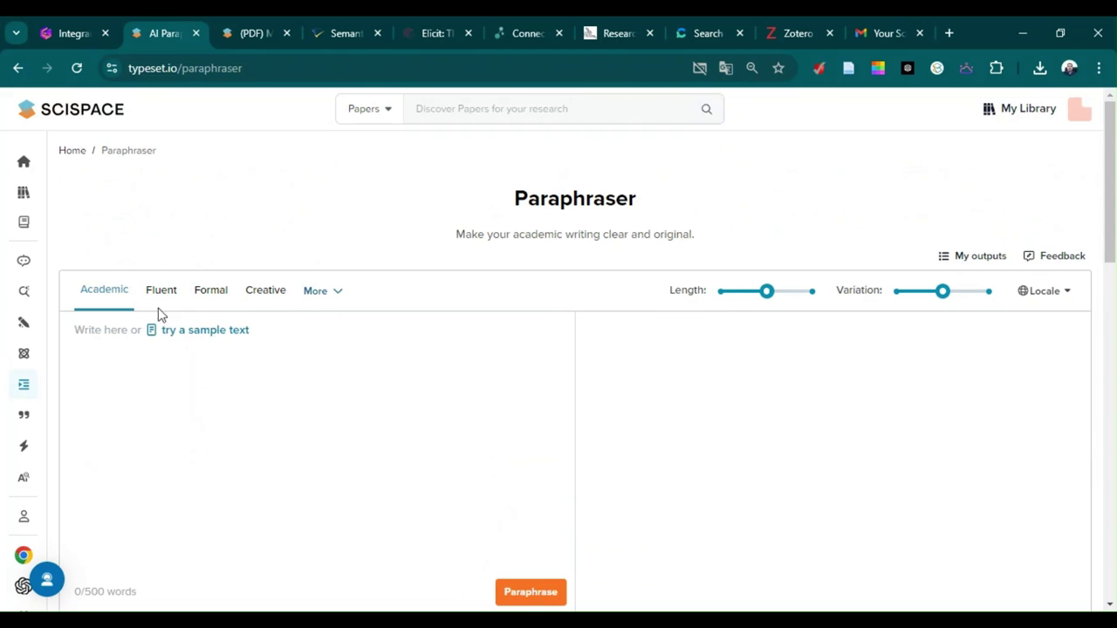
{"action": "left_click", "coordinate": [334, 299]}
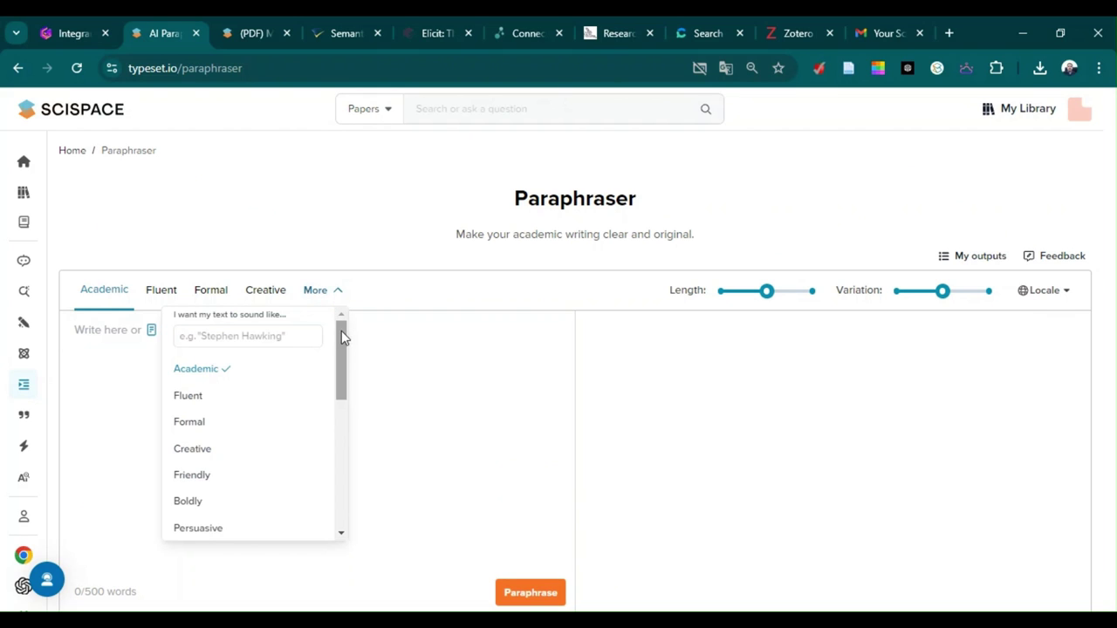
{"action": "scroll", "coordinate": [324, 451], "scroll_direction": "down", "scroll_amount": 5}
{"action": "scroll", "coordinate": [323, 451], "scroll_direction": "up", "scroll_amount": 5}
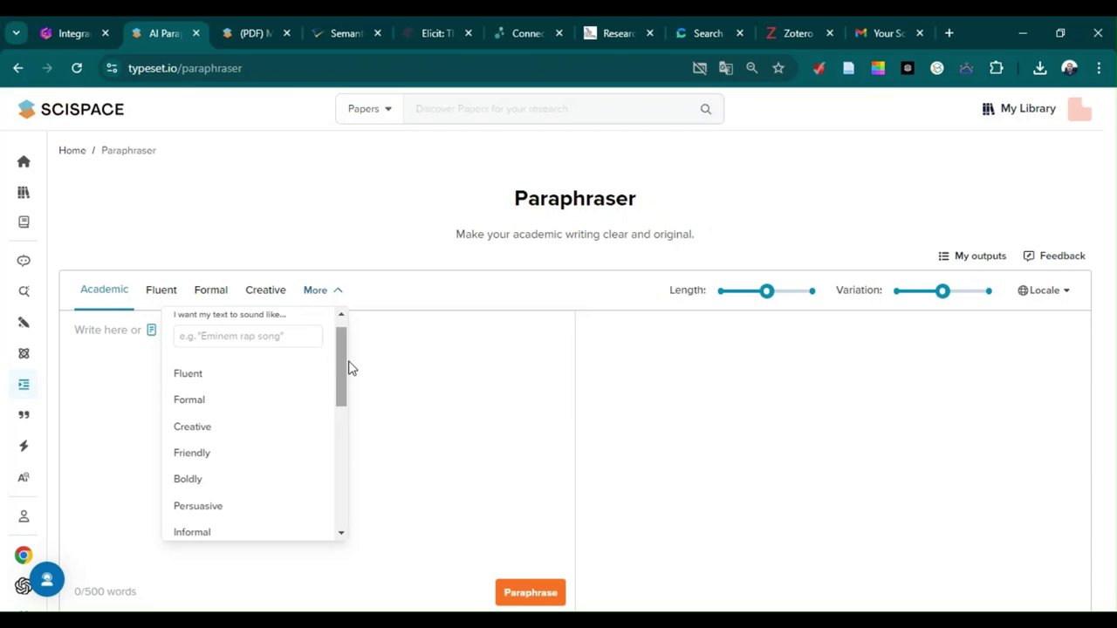
{"action": "left_click_drag", "start_coordinate": [345, 372], "coordinate": [336, 491]}
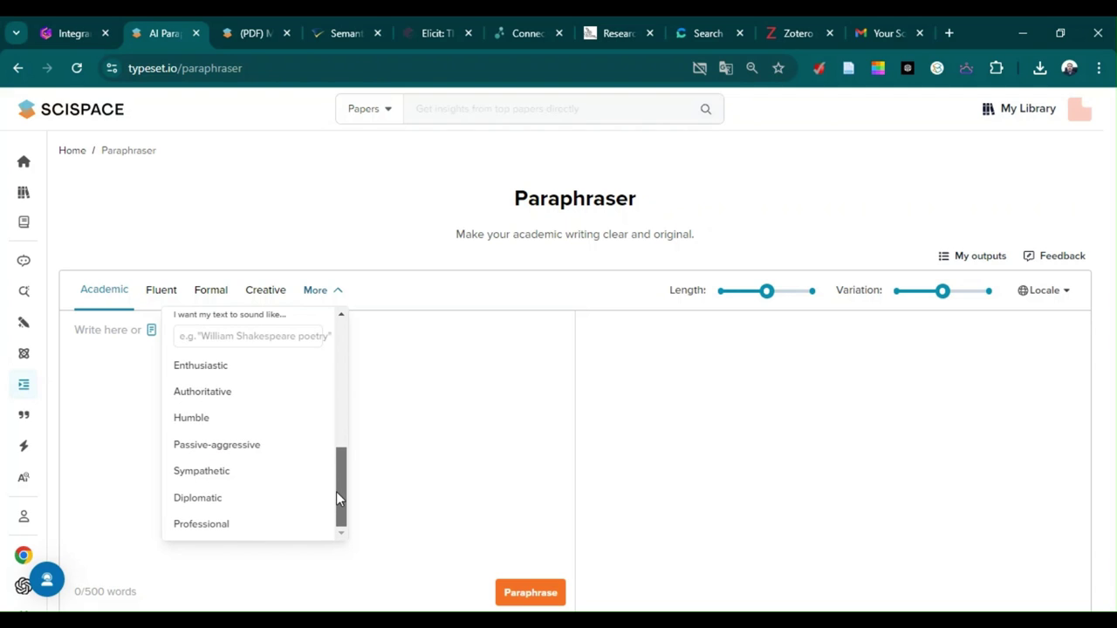
{"action": "left_click", "coordinate": [434, 319]}
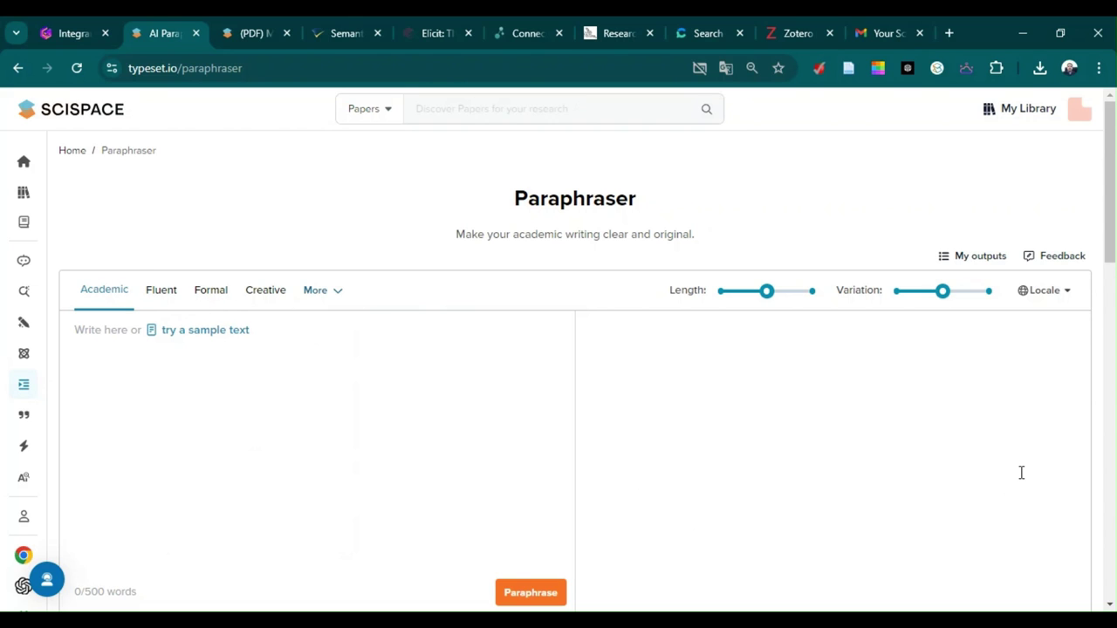
Try the Expand setting for the paraphrase length, returning the length to Default.
{"action": "scroll", "coordinate": [1022, 472], "scroll_direction": "down", "scroll_amount": 2}
{"action": "scroll", "coordinate": [1021, 471], "scroll_direction": "up", "scroll_amount": 2}
{"action": "mouse_move", "coordinate": [788, 294]}
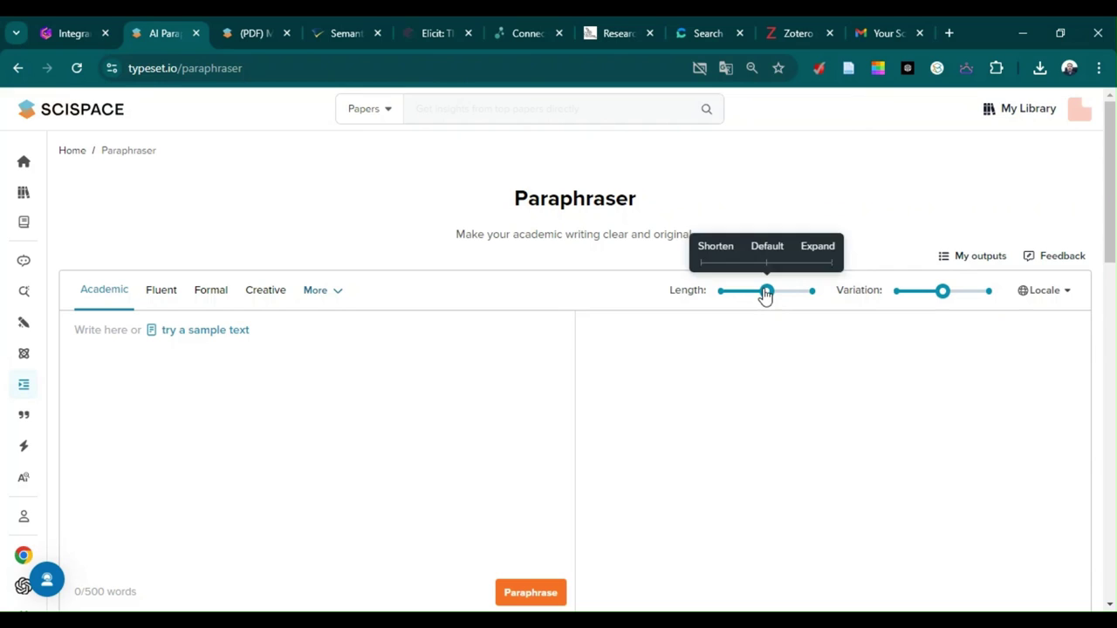
{"action": "mouse_move", "coordinate": [766, 294]}
{"action": "left_mouse_down"}
{"action": "mouse_move", "coordinate": [726, 298]}
{"action": "mouse_move", "coordinate": [763, 300]}
{"action": "left_mouse_up"}
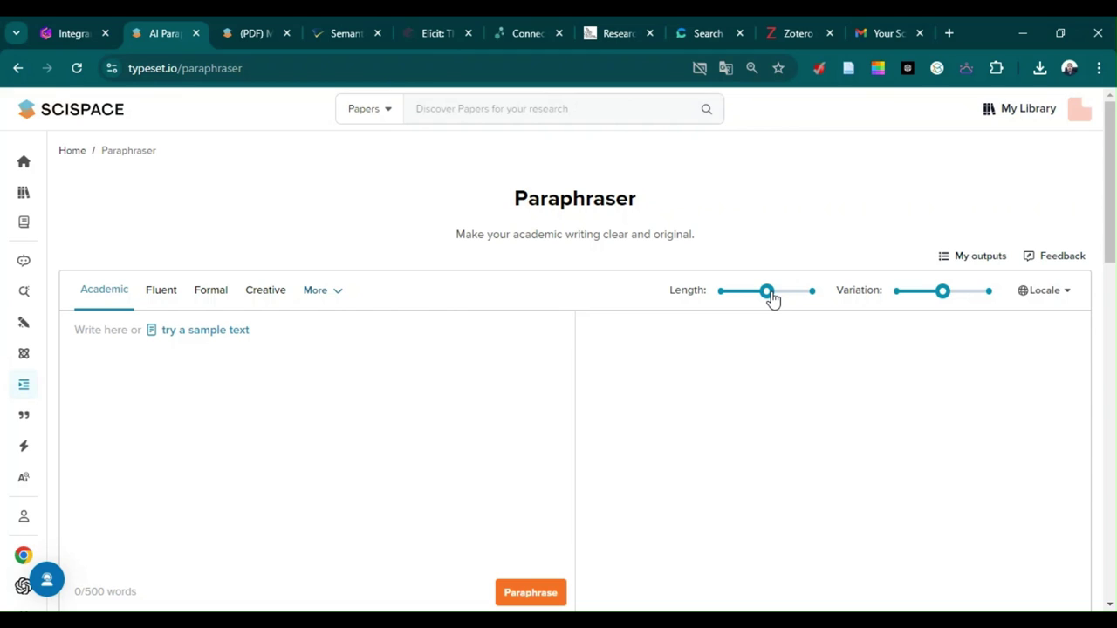
{"action": "left_click_drag", "start_coordinate": [771, 299], "coordinate": [807, 299]}
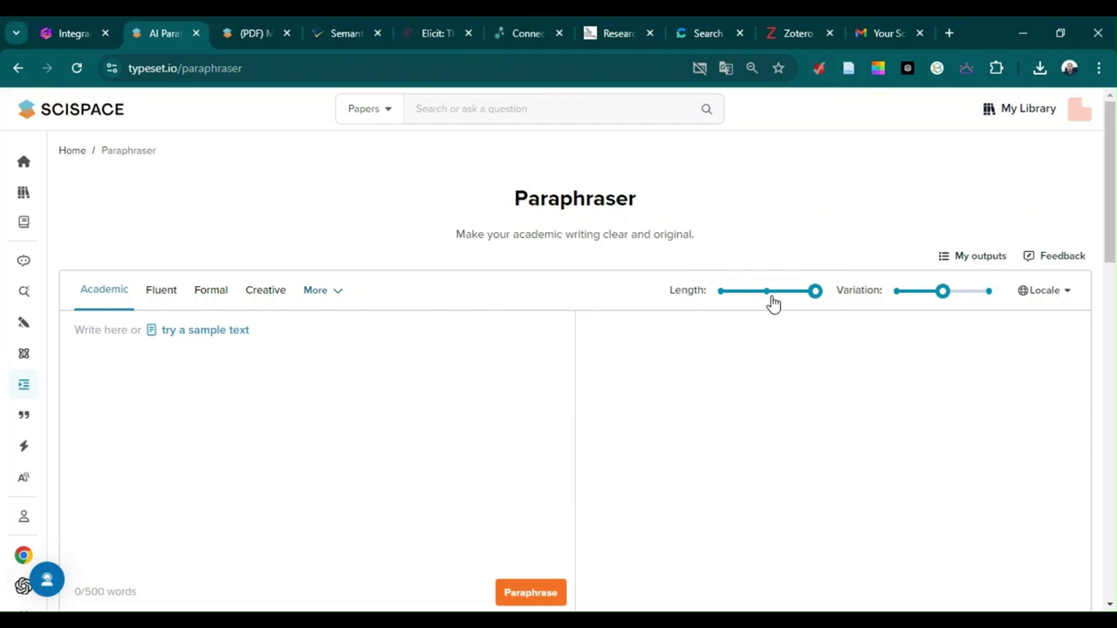
{"action": "left_click", "coordinate": [768, 296]}
Try the Less changes variation level and set the paraphrase variation to More changes.
{"action": "mouse_move", "coordinate": [946, 295]}
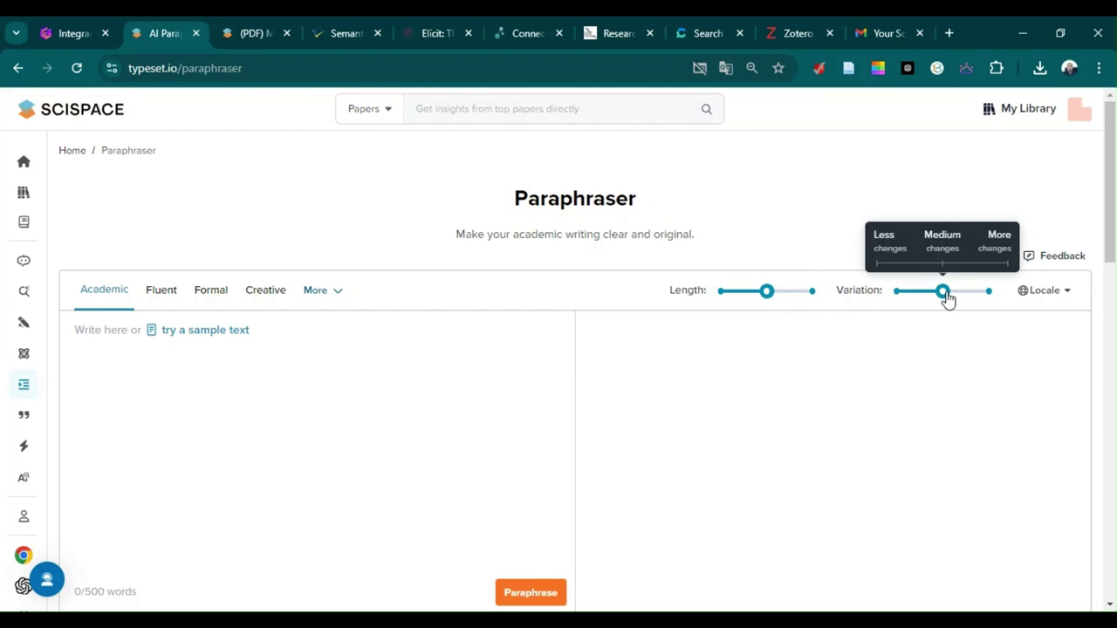
{"action": "left_click_drag", "start_coordinate": [945, 297], "coordinate": [908, 302]}
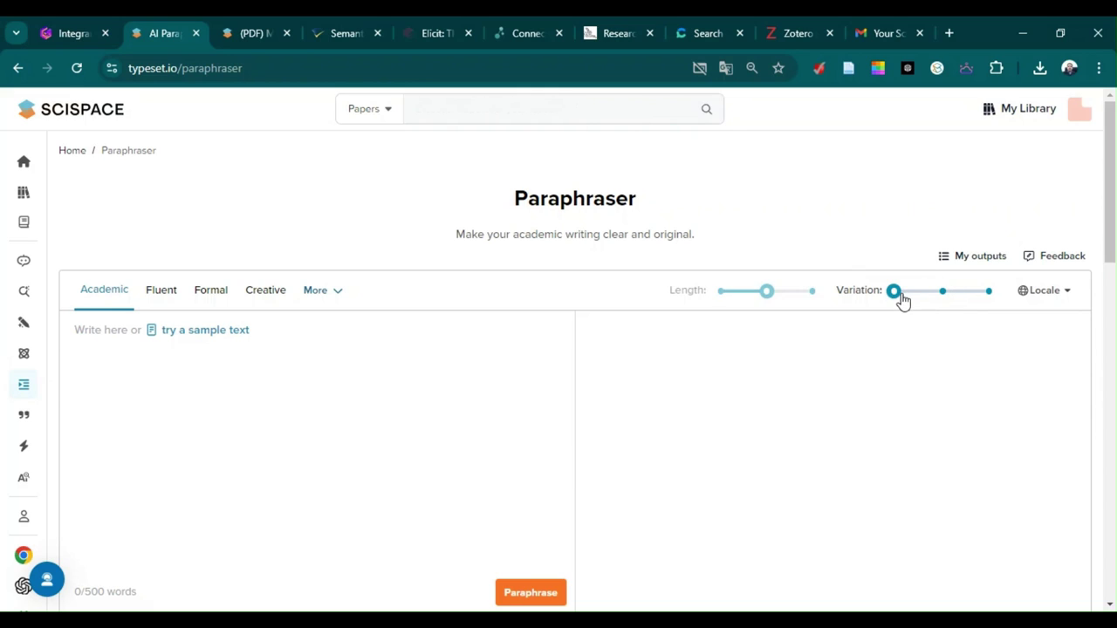
{"action": "left_click", "coordinate": [943, 297]}
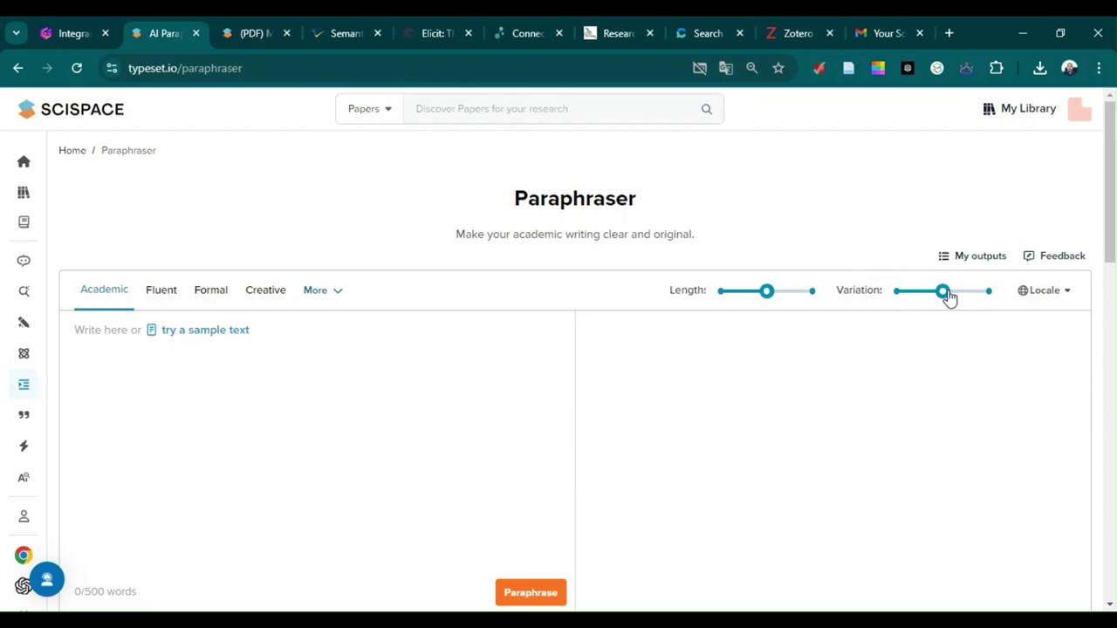
{"action": "left_click_drag", "start_coordinate": [948, 297], "coordinate": [983, 299]}
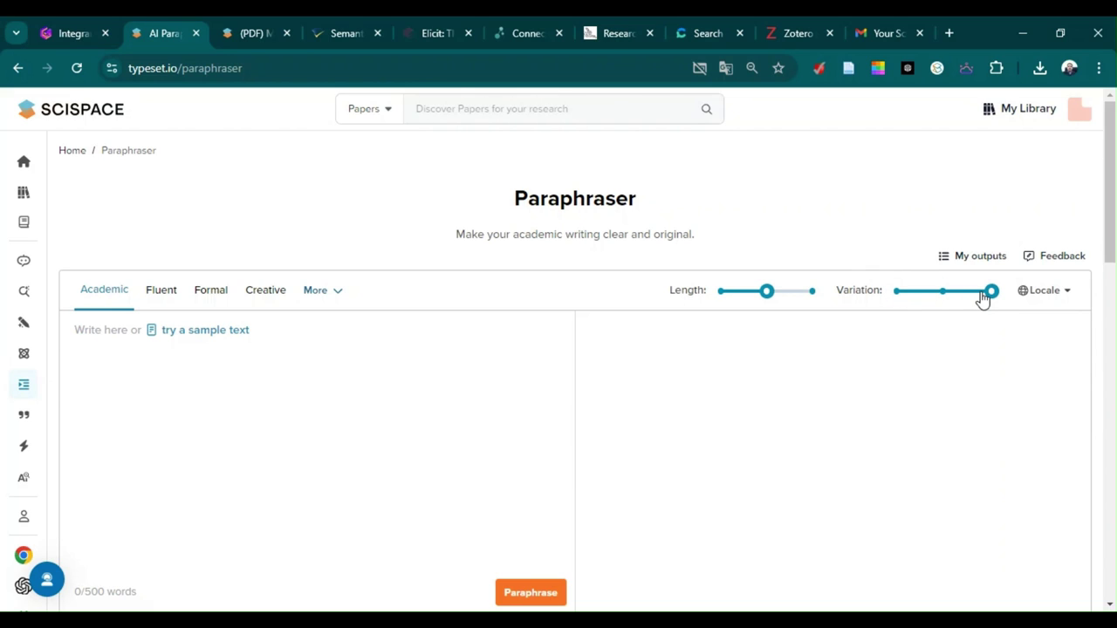
Look through the output languages offered by the Paraphraser and close the list without choosing another language.
{"action": "left_click", "coordinate": [1048, 299]}
{"action": "scroll", "coordinate": [949, 402], "scroll_direction": "down", "scroll_amount": 3}
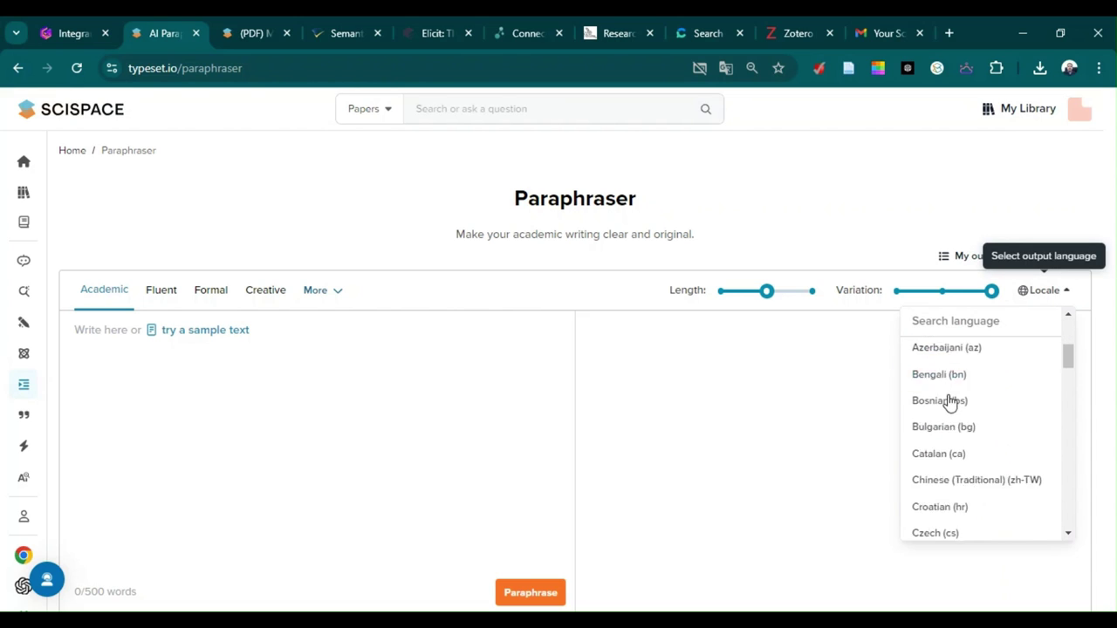
{"action": "scroll", "coordinate": [960, 454], "scroll_direction": "down", "scroll_amount": 1}
{"action": "scroll", "coordinate": [968, 494], "scroll_direction": "up", "scroll_amount": 4}
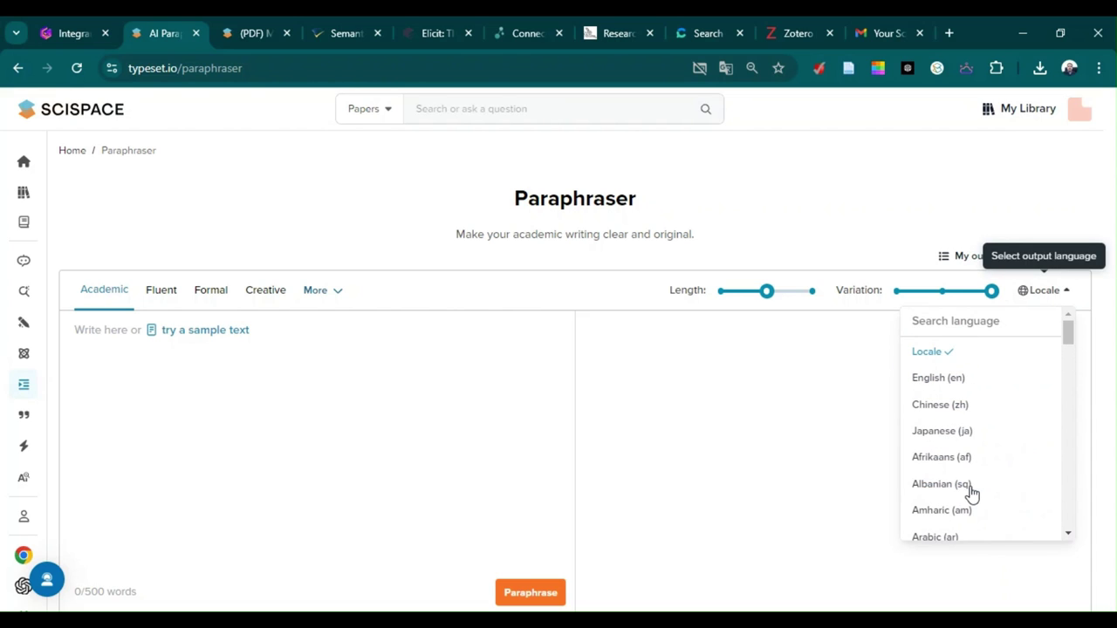
{"action": "left_click", "coordinate": [780, 440]}
{"action": "scroll", "coordinate": [703, 376], "scroll_direction": "down", "scroll_amount": 2}
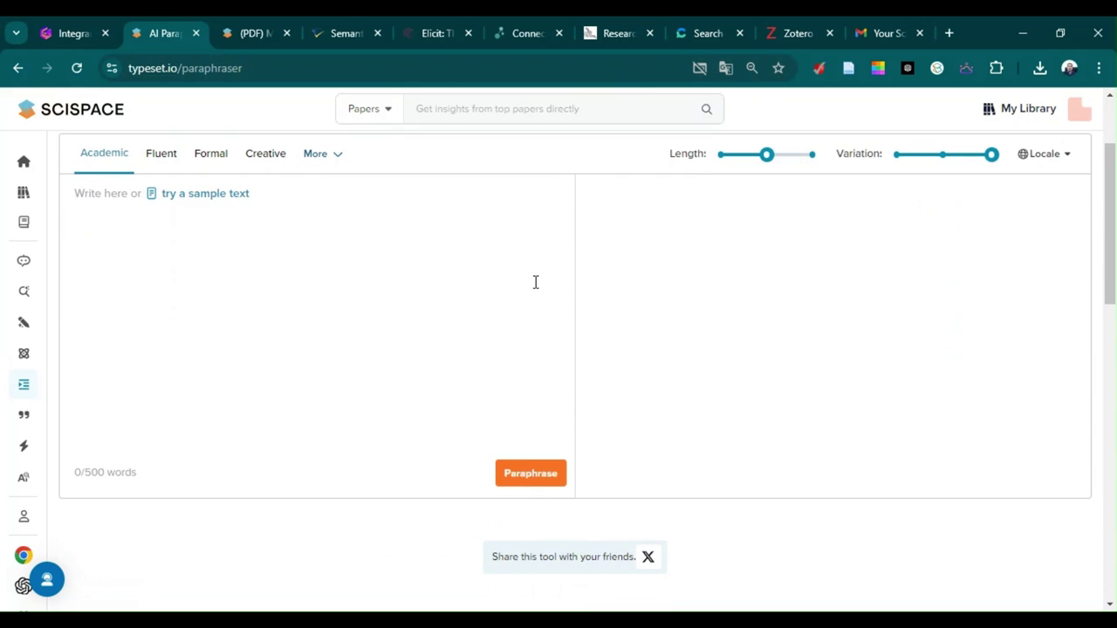
{"action": "scroll", "coordinate": [403, 293], "scroll_direction": "up", "scroll_amount": 2}
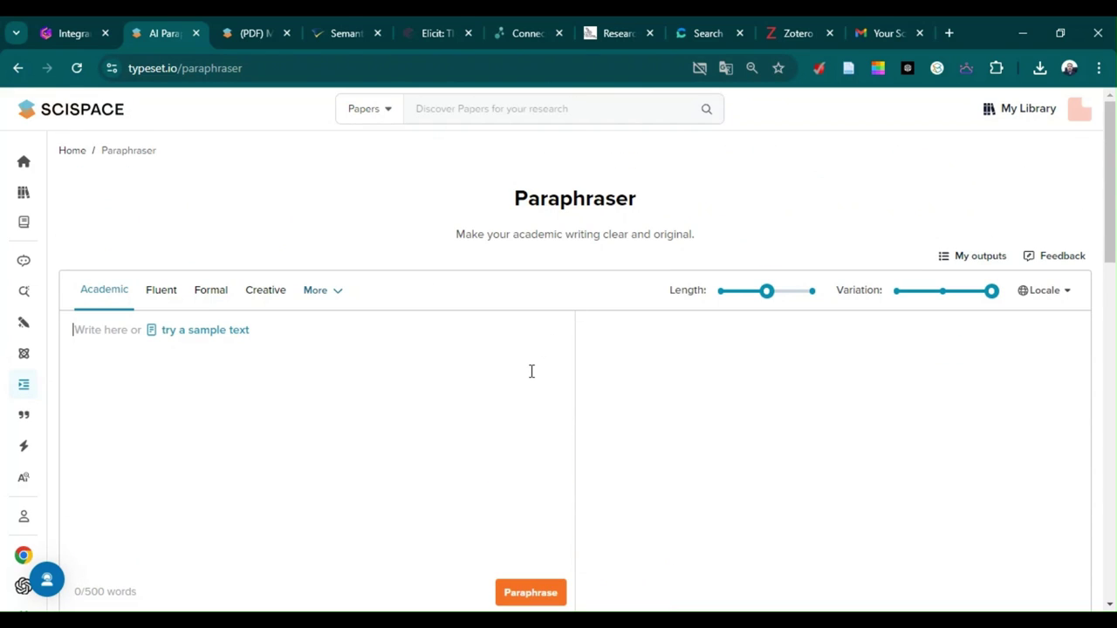
Open SciSpace's AI Detector tool and view its text input and analysis options.
{"action": "mouse_move", "coordinate": [21, 424]}
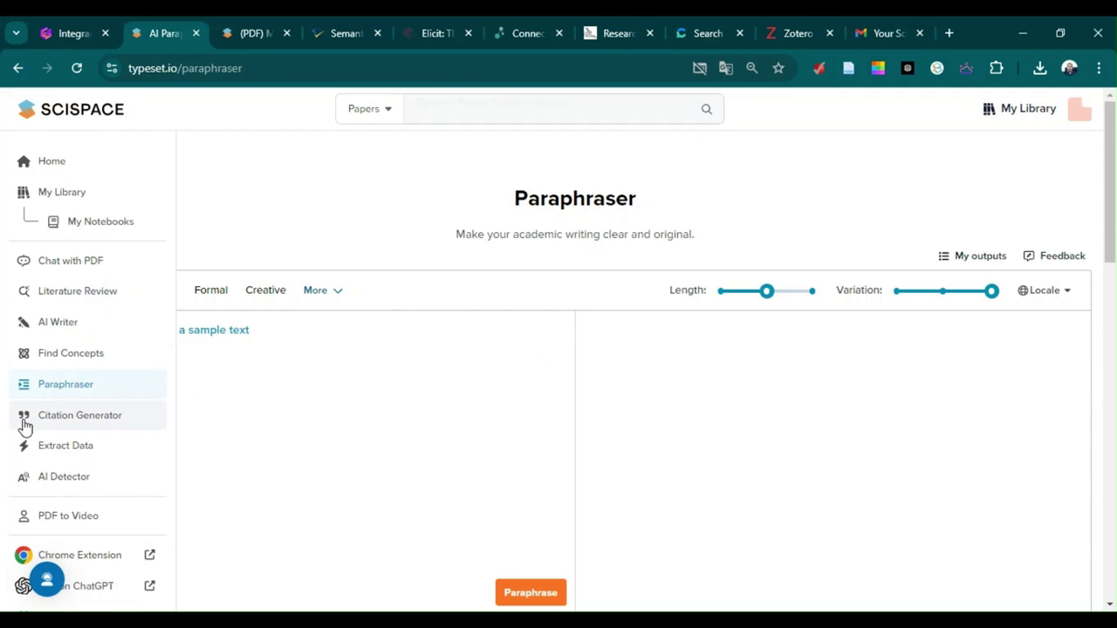
{"action": "left_click", "coordinate": [89, 479]}
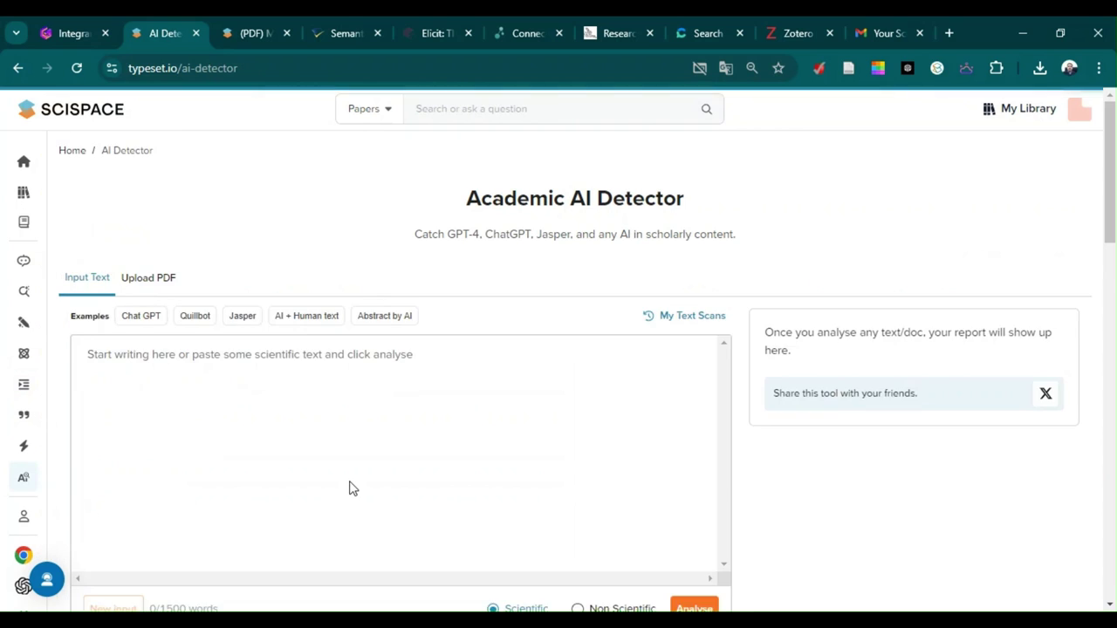
{"action": "scroll", "coordinate": [350, 486], "scroll_direction": "down", "scroll_amount": 2}
{"action": "scroll", "coordinate": [349, 487], "scroll_direction": "up", "scroll_amount": 2}
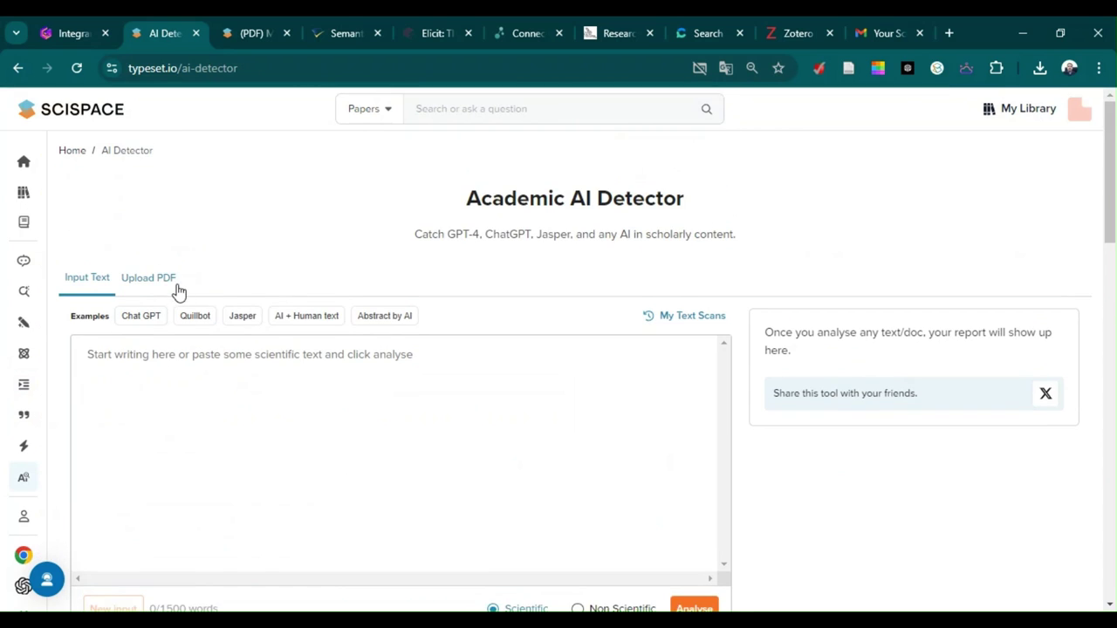
Switch the AI Detector to PDF upload and try to upload COMPENDIO DE ESTRATEGIAS DE APRENDIZAJE.pdf.
{"action": "left_click", "coordinate": [148, 281]}
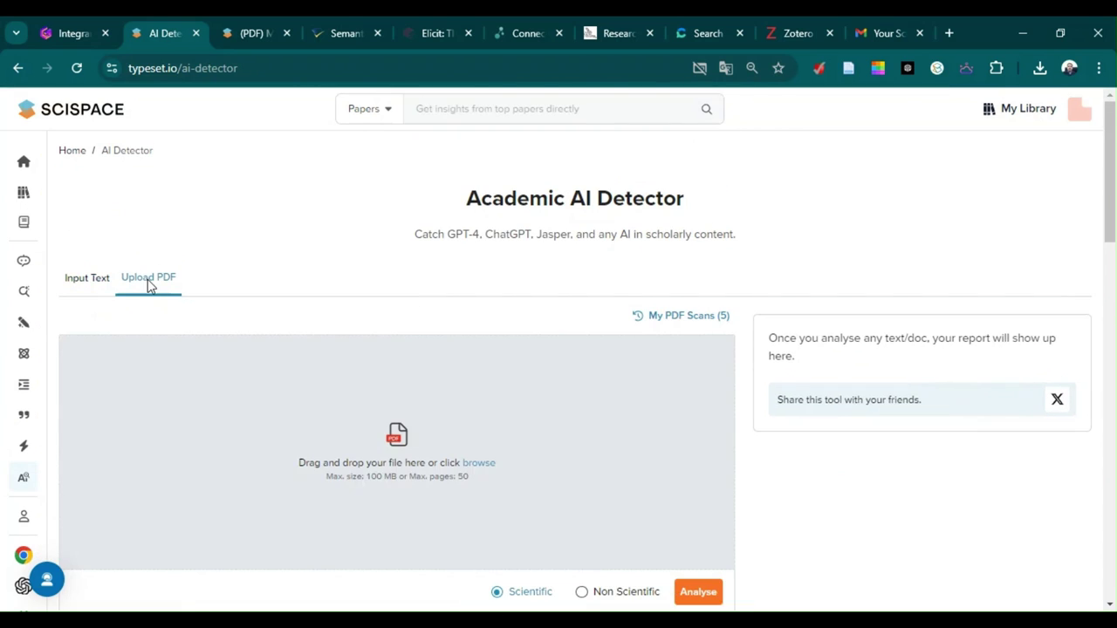
{"action": "scroll", "coordinate": [364, 284], "scroll_direction": "down", "scroll_amount": 2}
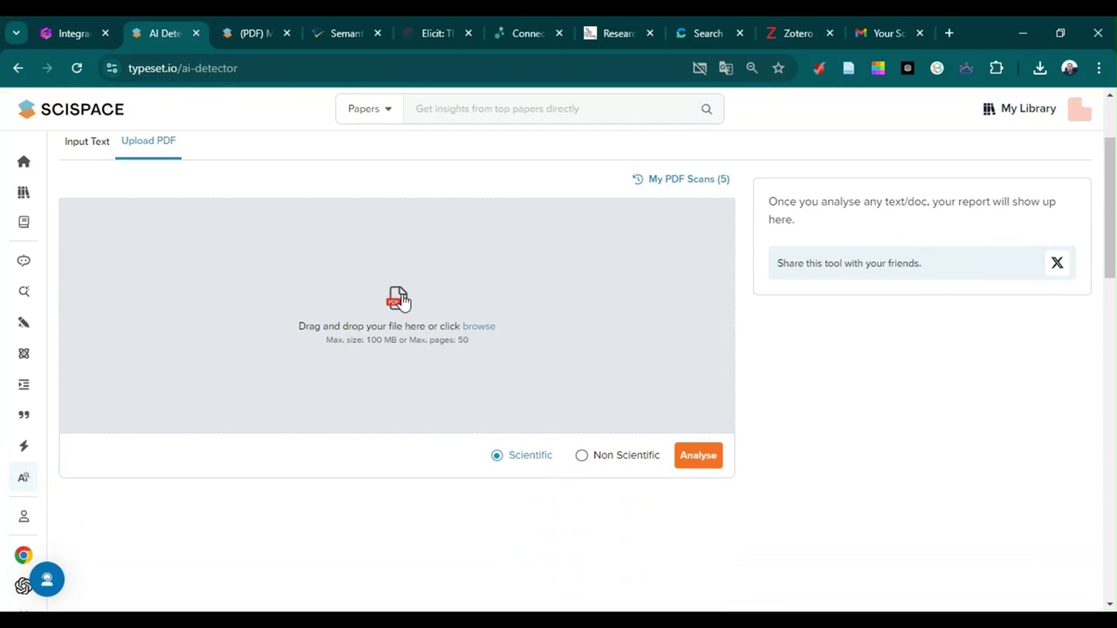
{"action": "left_click", "coordinate": [393, 297]}
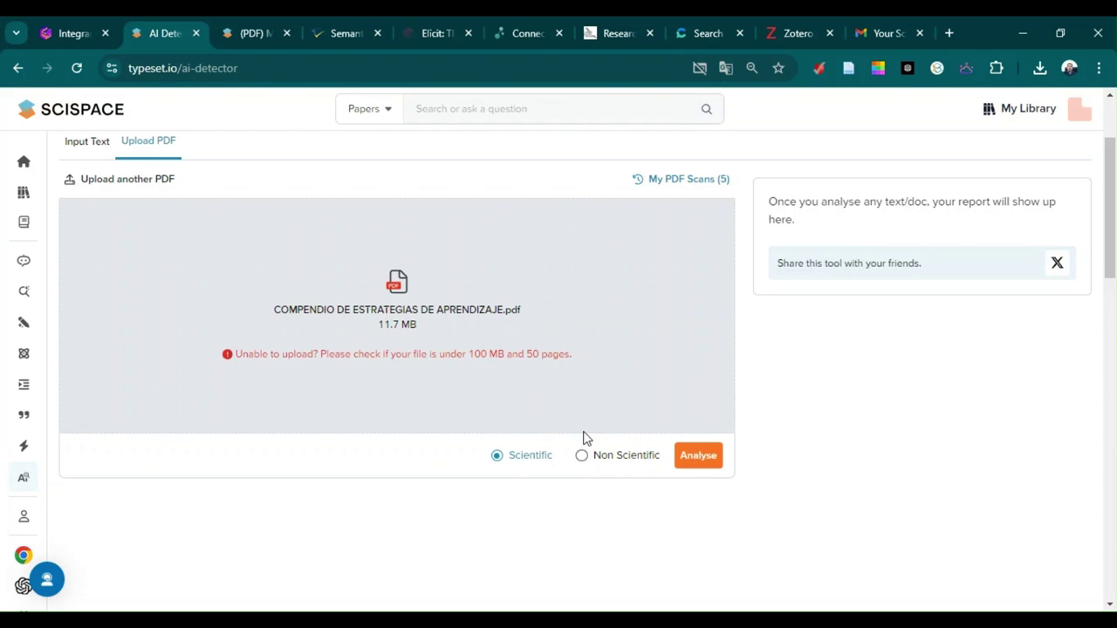
Upload the INFORME DE ACTIVIDADES YERBA PDF instead and analyse it as Non Scientific content.
{"action": "left_click", "coordinate": [583, 457]}
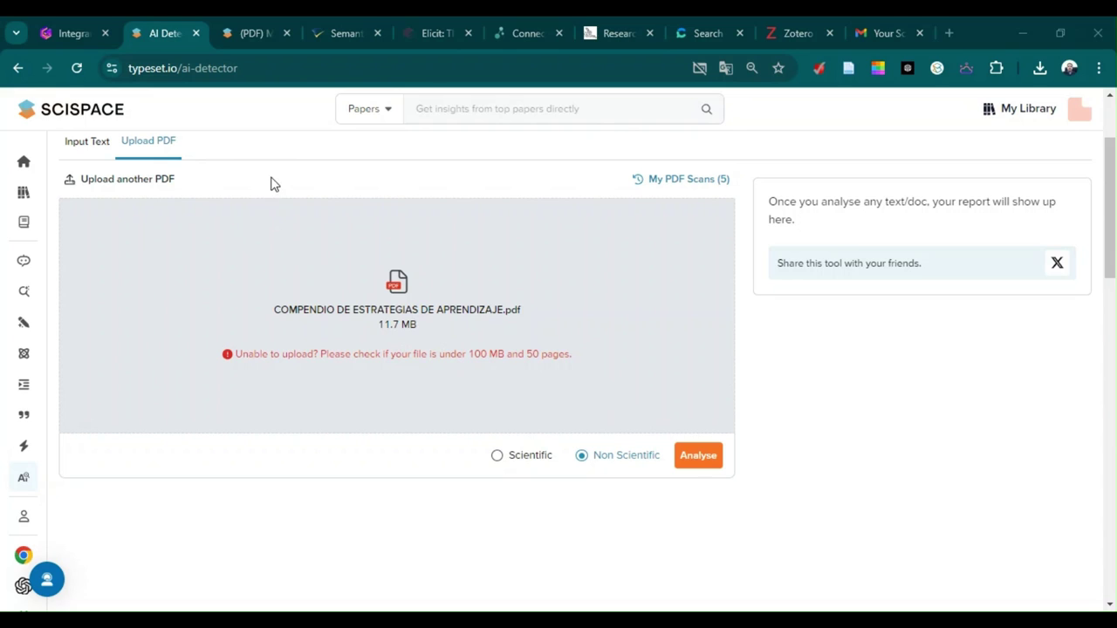
{"action": "key", "text": "Return"}
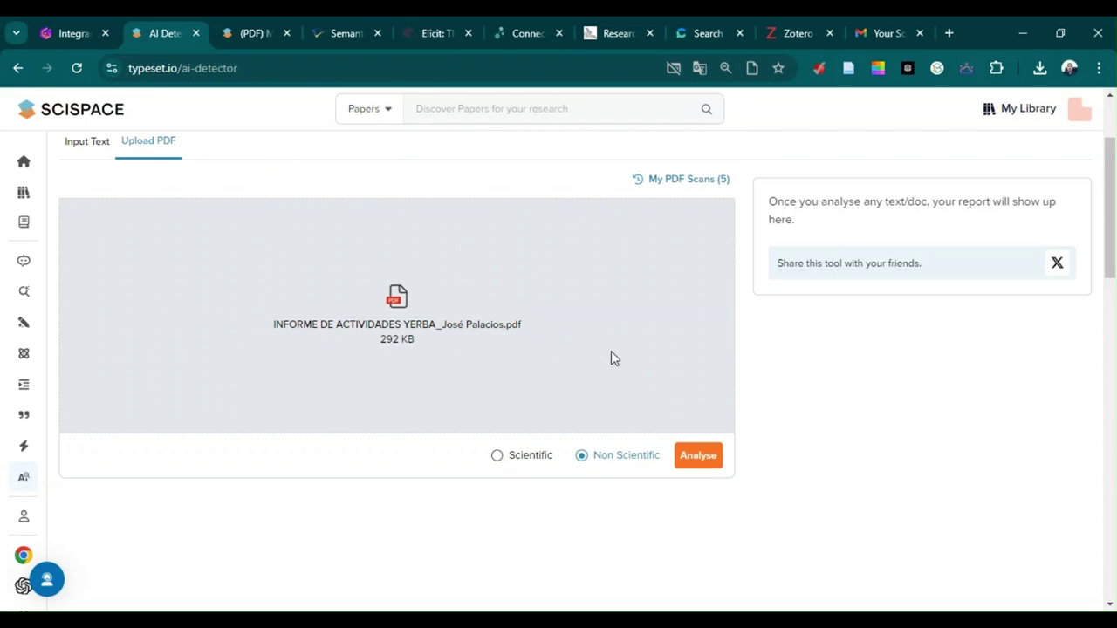
{"action": "scroll", "coordinate": [591, 524], "scroll_direction": "down", "scroll_amount": 2}
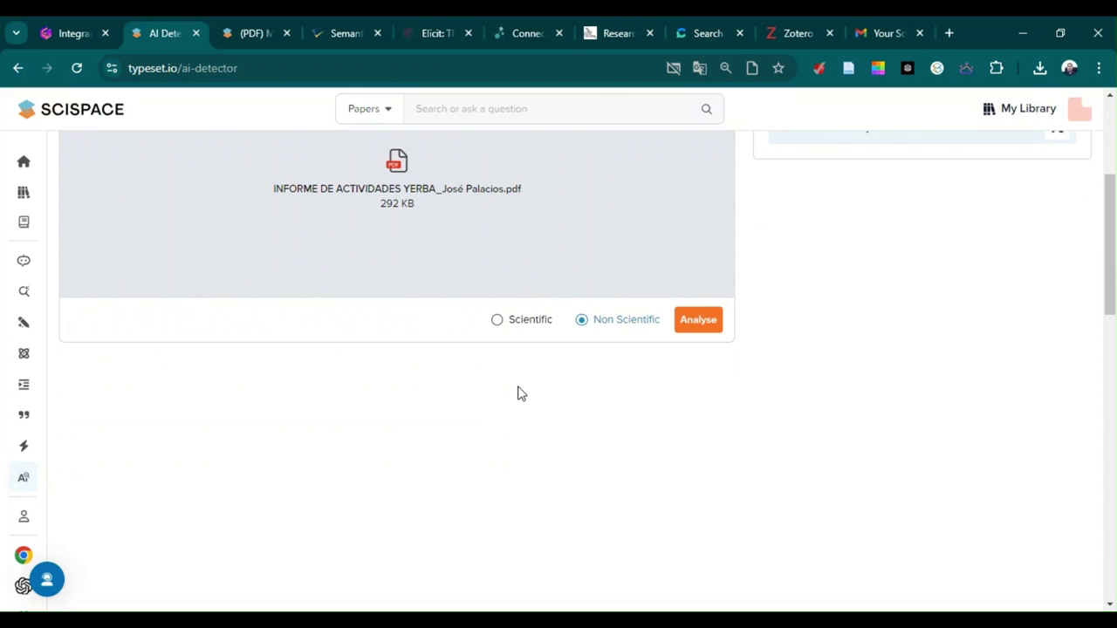
{"action": "scroll", "coordinate": [518, 392], "scroll_direction": "up", "scroll_amount": 2}
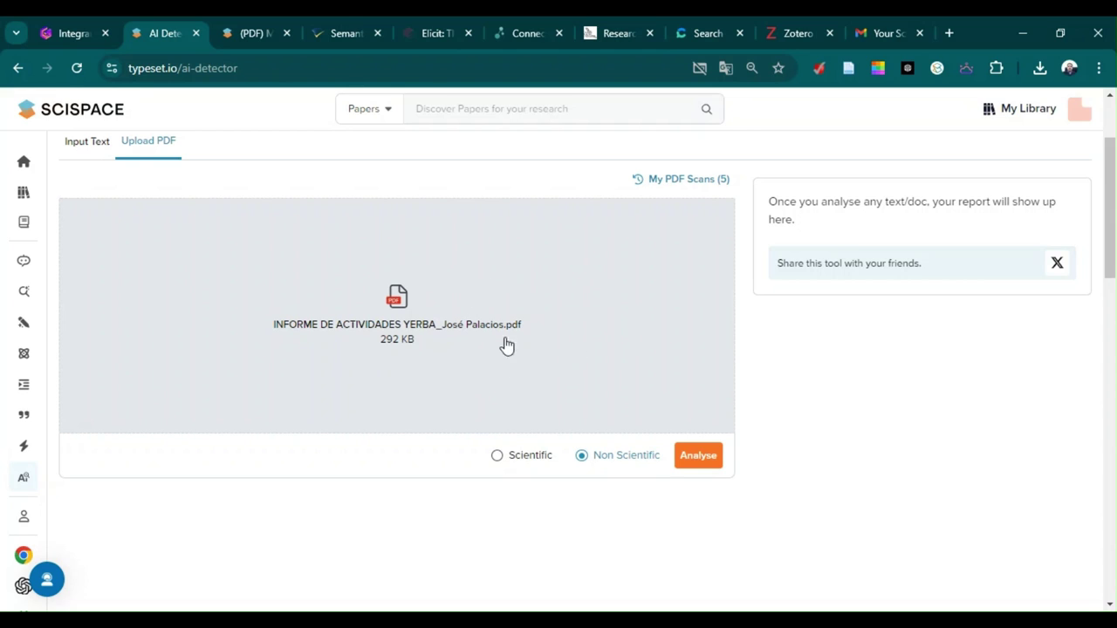
{"action": "left_click", "coordinate": [695, 456]}
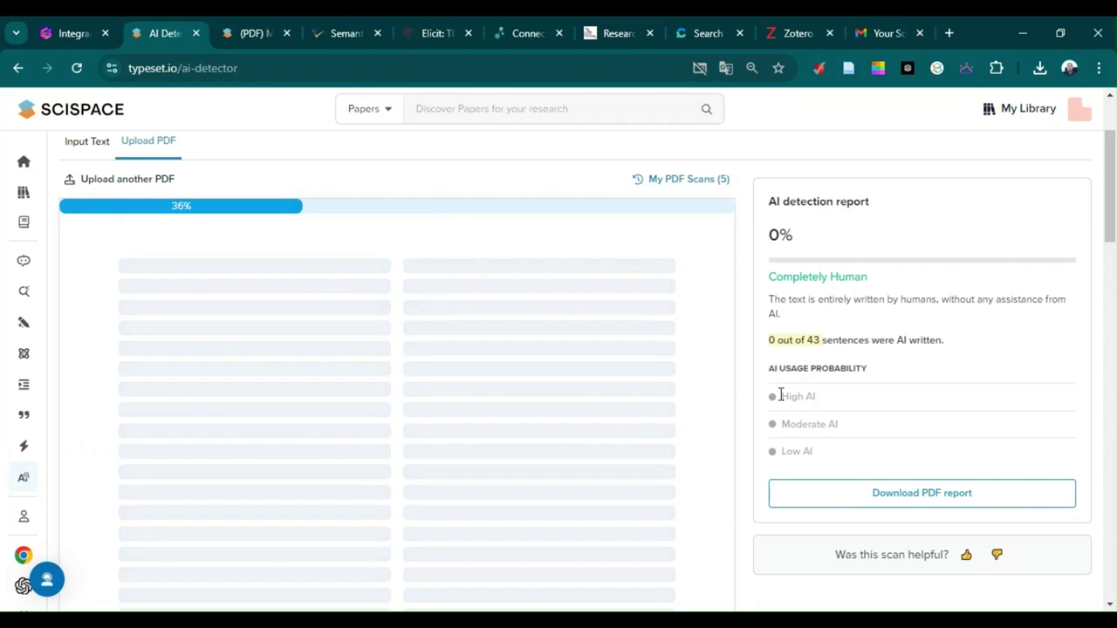
Examine the AI detection report, including its overall verdict and the highly, moderately and lowly AI written categories.
{"action": "scroll", "coordinate": [798, 299], "scroll_direction": "up", "scroll_amount": 2}
{"action": "scroll", "coordinate": [569, 396], "scroll_direction": "down", "scroll_amount": 2}
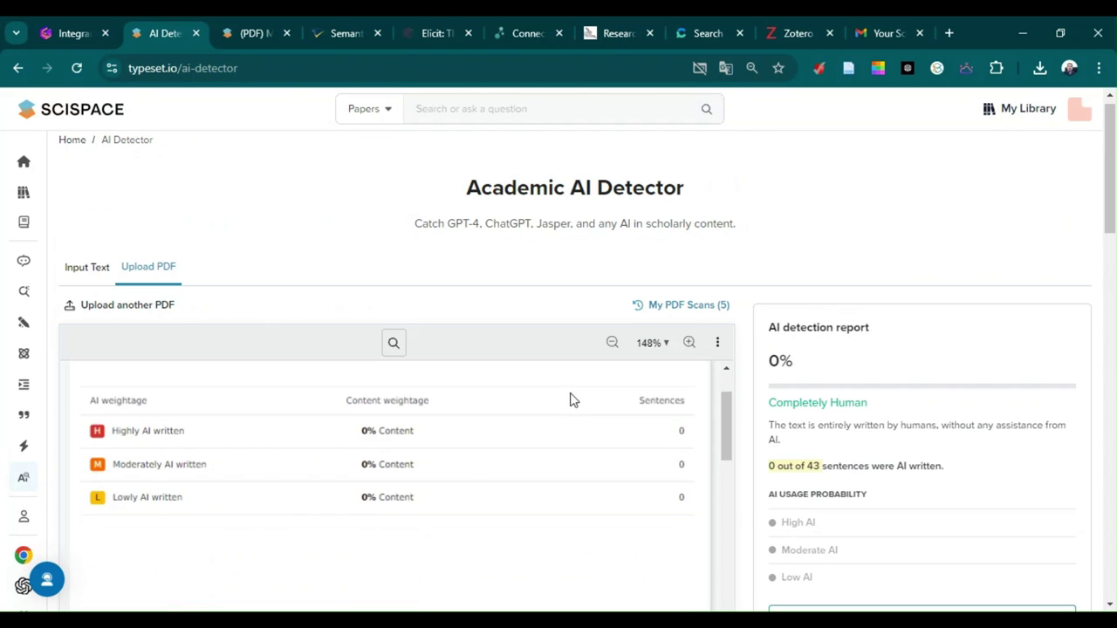
{"action": "scroll", "coordinate": [566, 429], "scroll_direction": "up", "scroll_amount": 2}
{"action": "scroll", "coordinate": [902, 417], "scroll_direction": "down", "scroll_amount": 2}
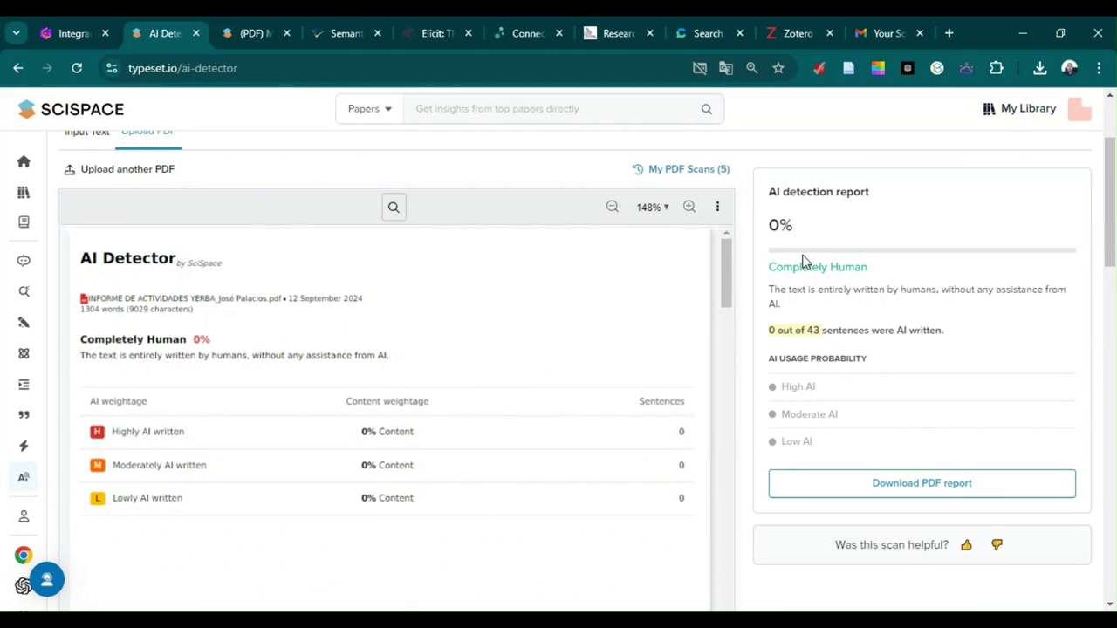
{"action": "left_click_drag", "start_coordinate": [784, 268], "coordinate": [868, 285]}
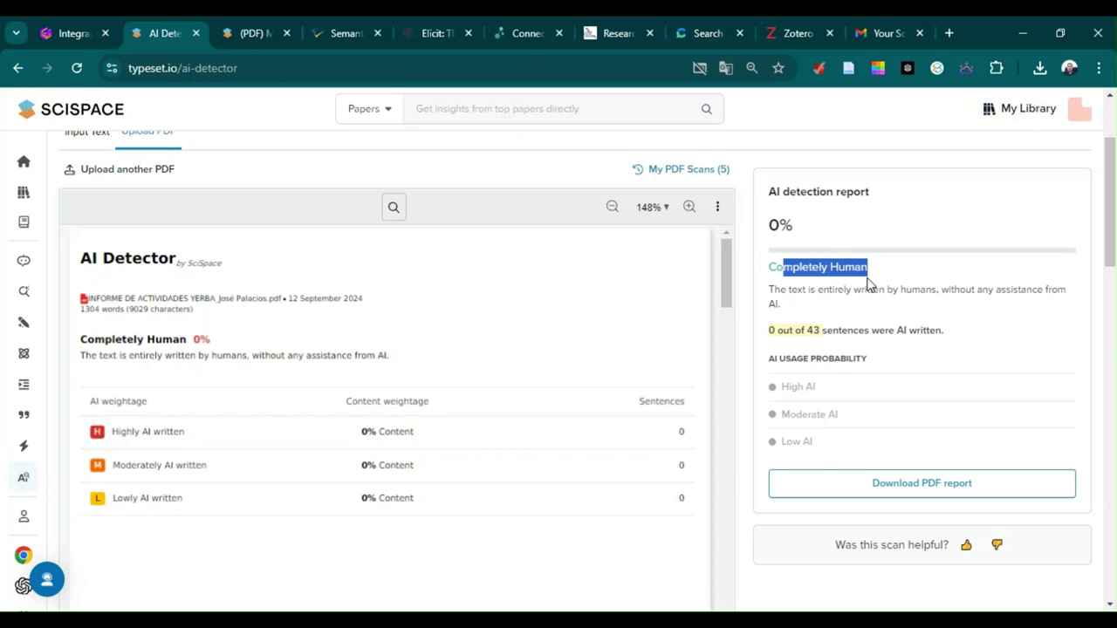
{"action": "left_click", "coordinate": [257, 444]}
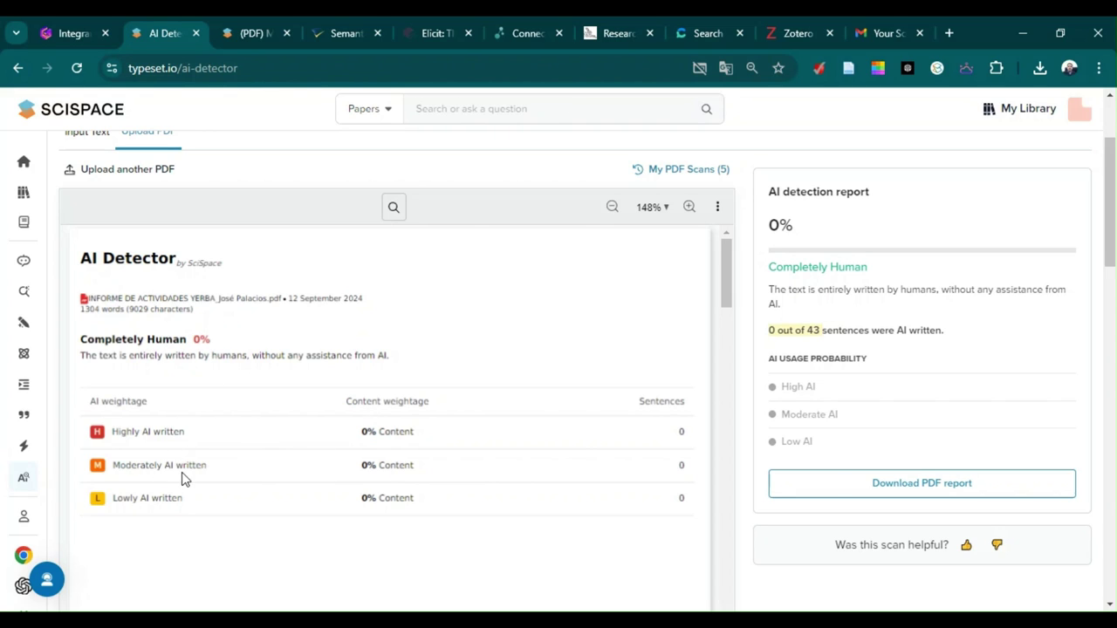
{"action": "left_click_drag", "start_coordinate": [119, 467], "coordinate": [204, 478]}
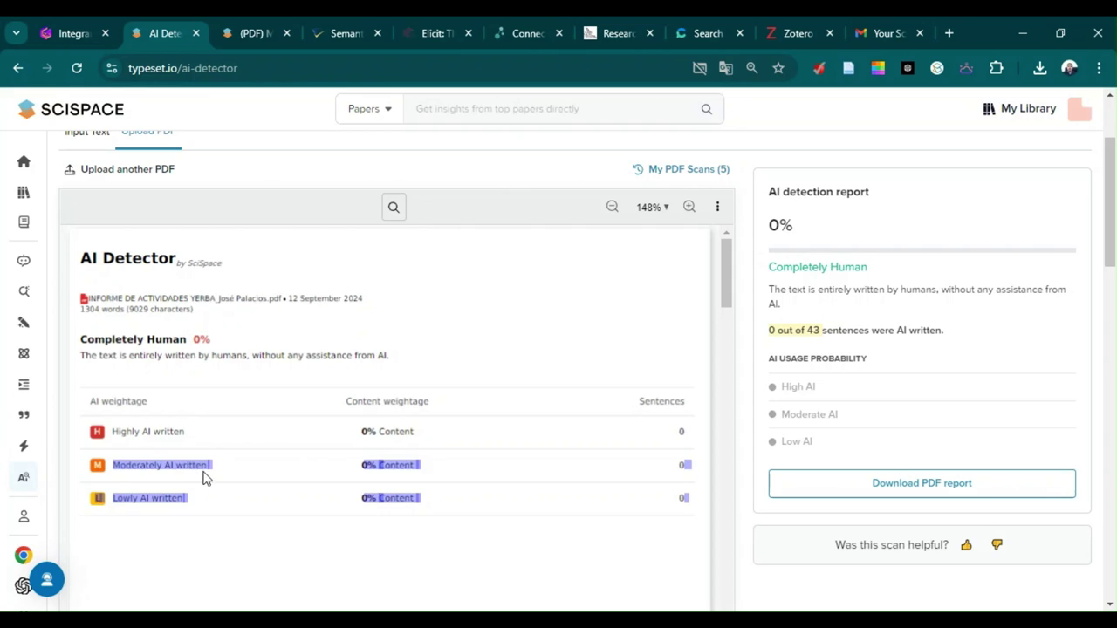
{"action": "left_click", "coordinate": [262, 472]}
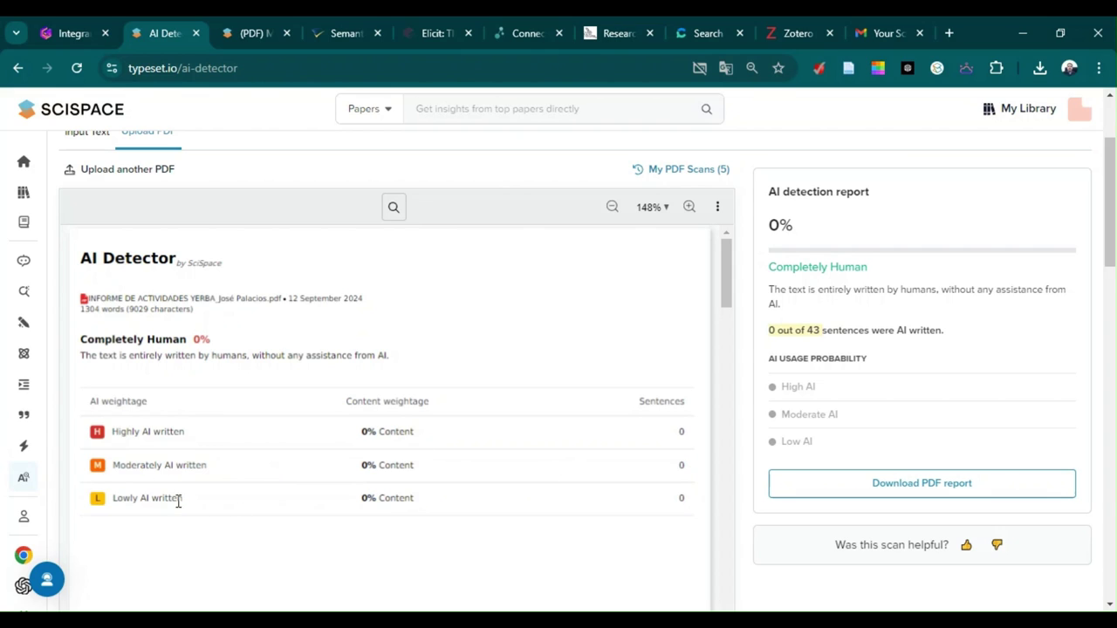
{"action": "triple_click", "coordinate": [145, 504]}
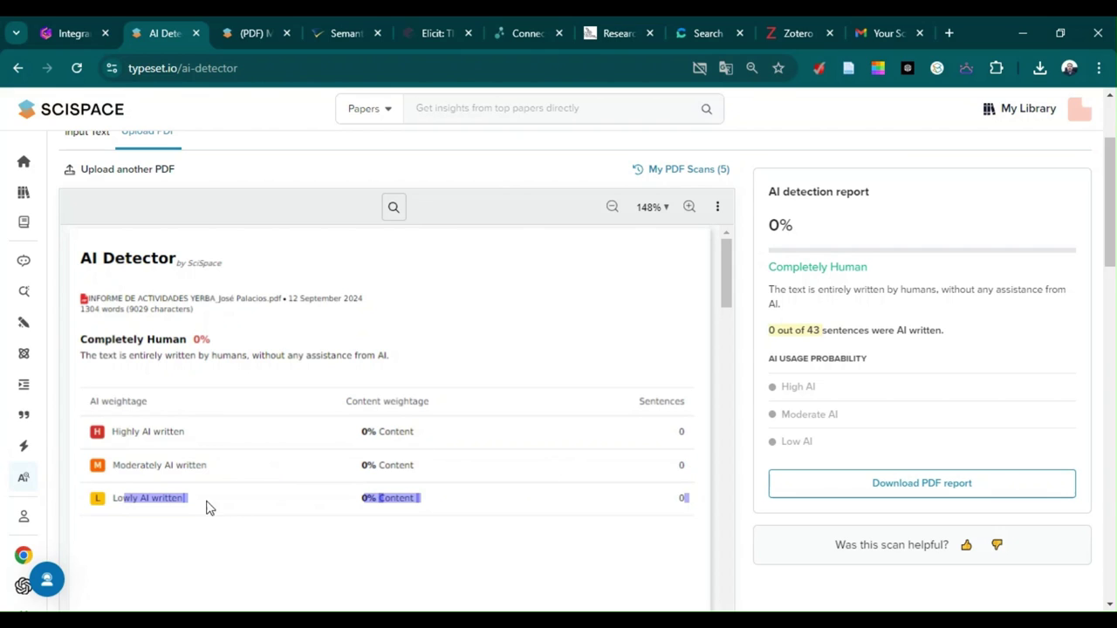
{"action": "left_click", "coordinate": [137, 431]}
{"action": "left_click_drag", "start_coordinate": [137, 431], "coordinate": [380, 448]}
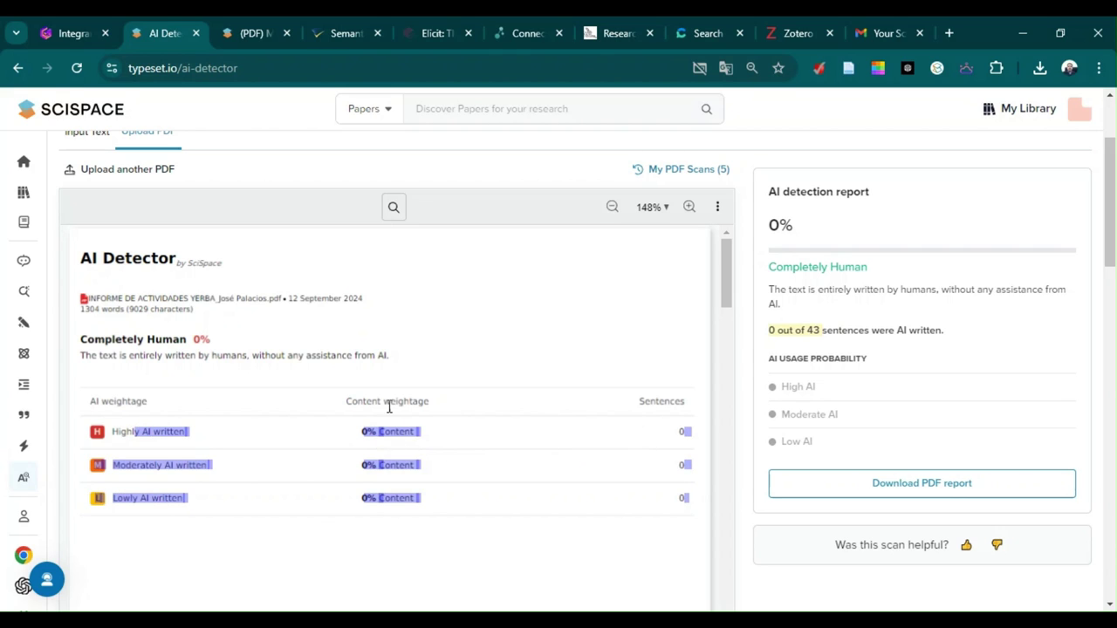
{"action": "left_click", "coordinate": [510, 500]}
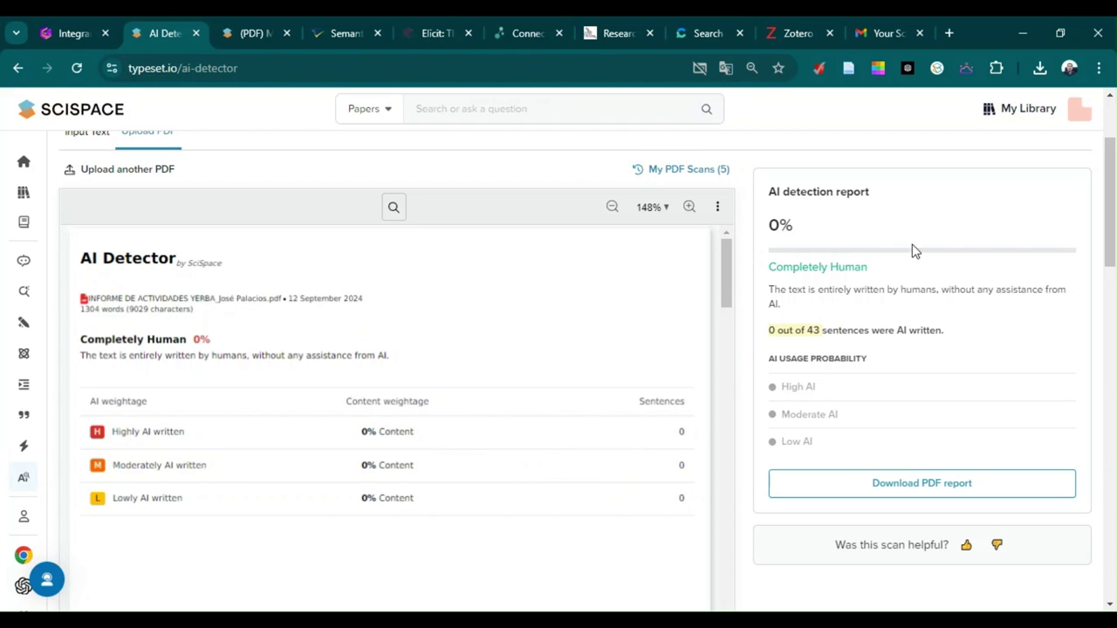
Download the AI detection report as a PDF and return to the SciSpace AI Detector page.
{"action": "scroll", "coordinate": [992, 399], "scroll_direction": "down", "scroll_amount": 2}
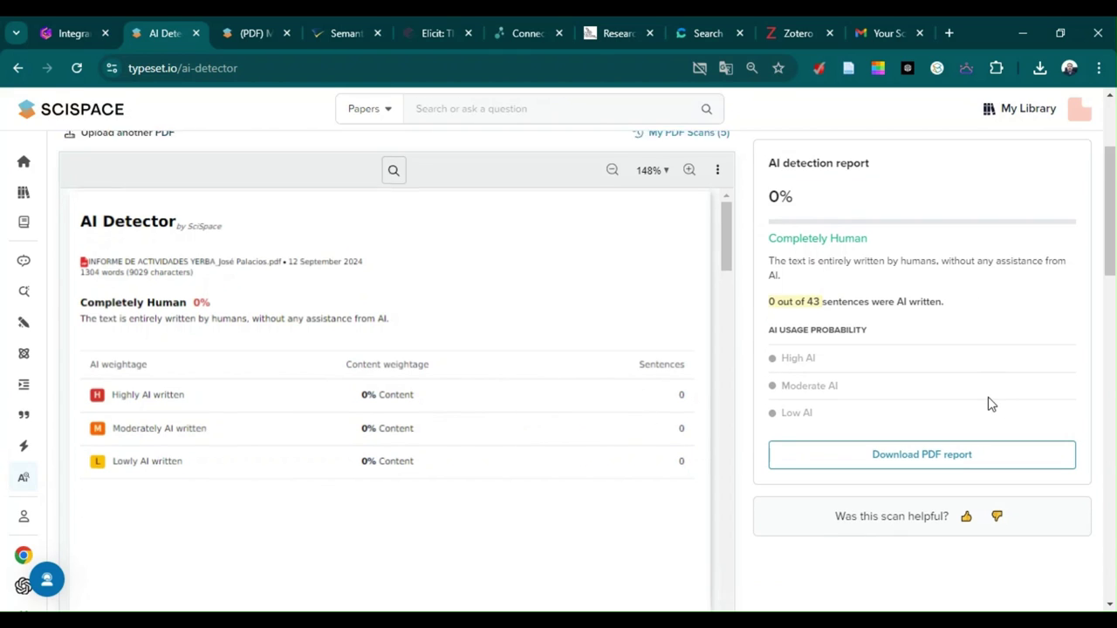
{"action": "left_click", "coordinate": [945, 459]}
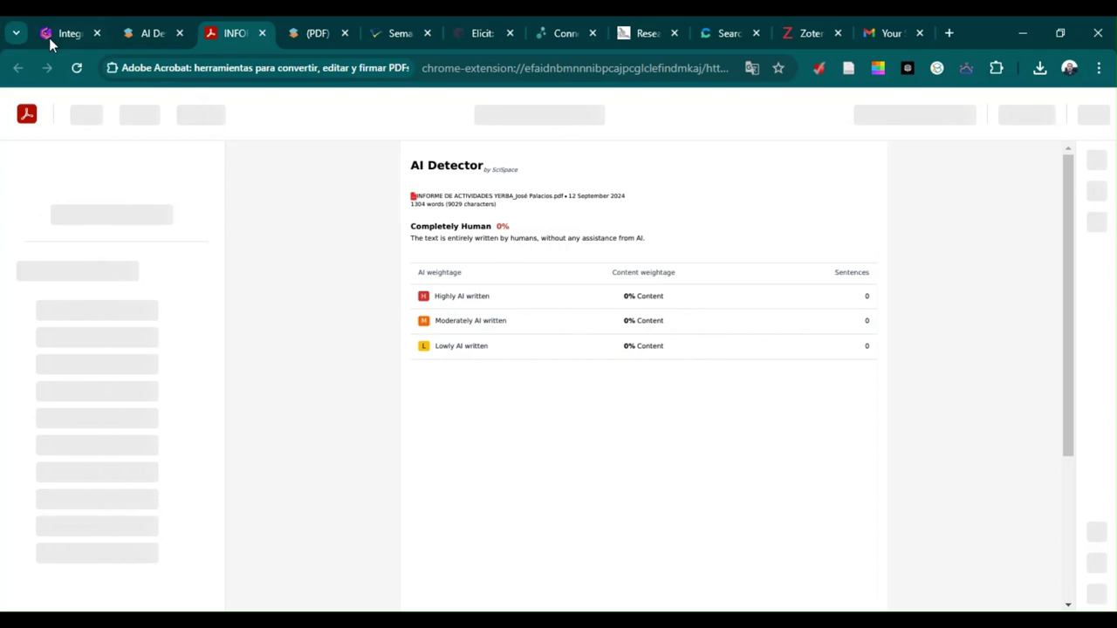
{"action": "left_click", "coordinate": [148, 34]}
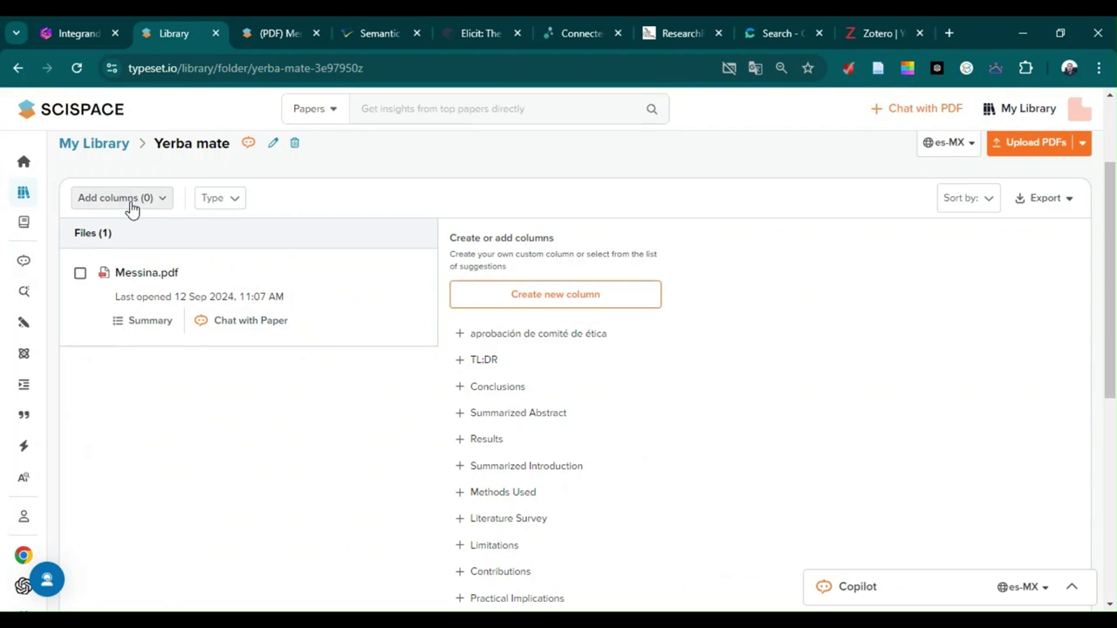
Upload Avena.pdf, Boaventura.pdf, De morais.pdf and klein2011.pdf to the Yerba mate library folder.
{"action": "left_click", "coordinate": [219, 202]}
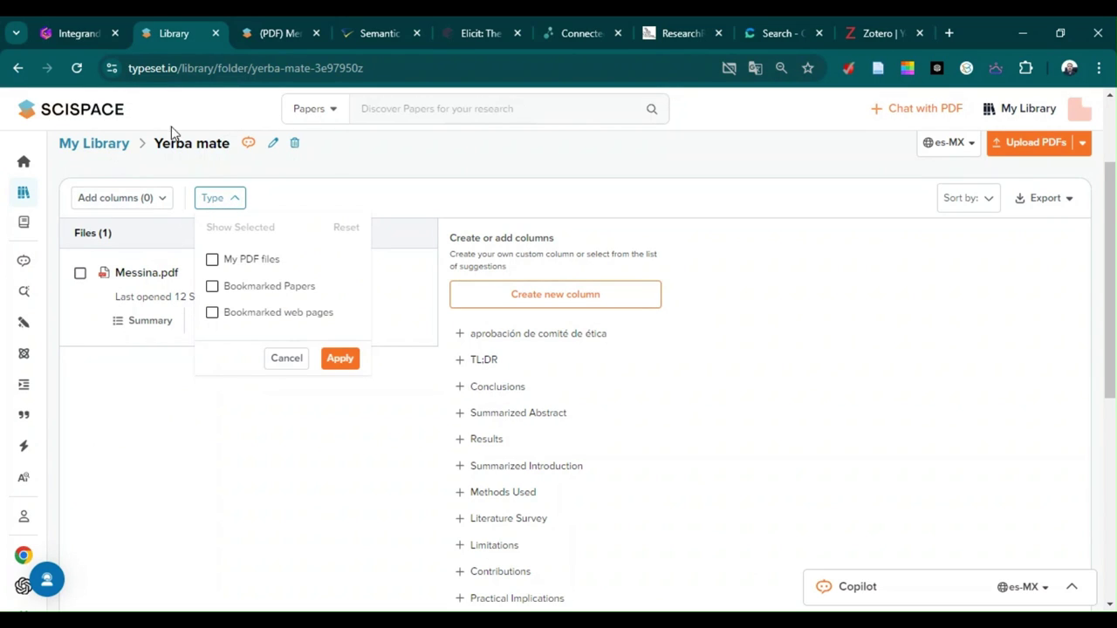
{"action": "left_click", "coordinate": [990, 169]}
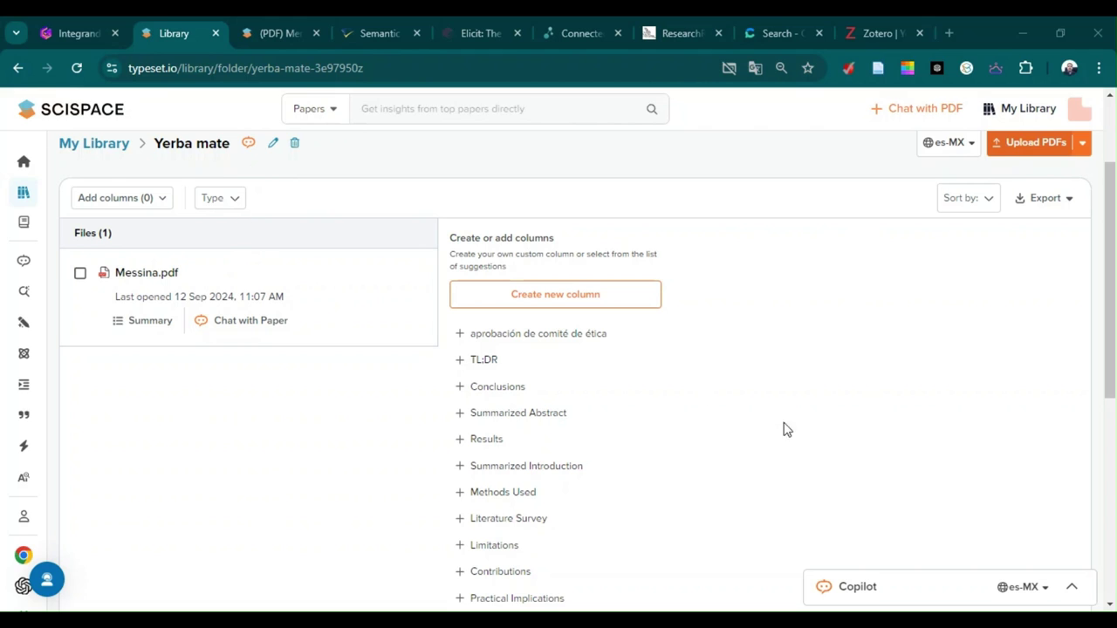
{"action": "left_click", "coordinate": [931, 591]}
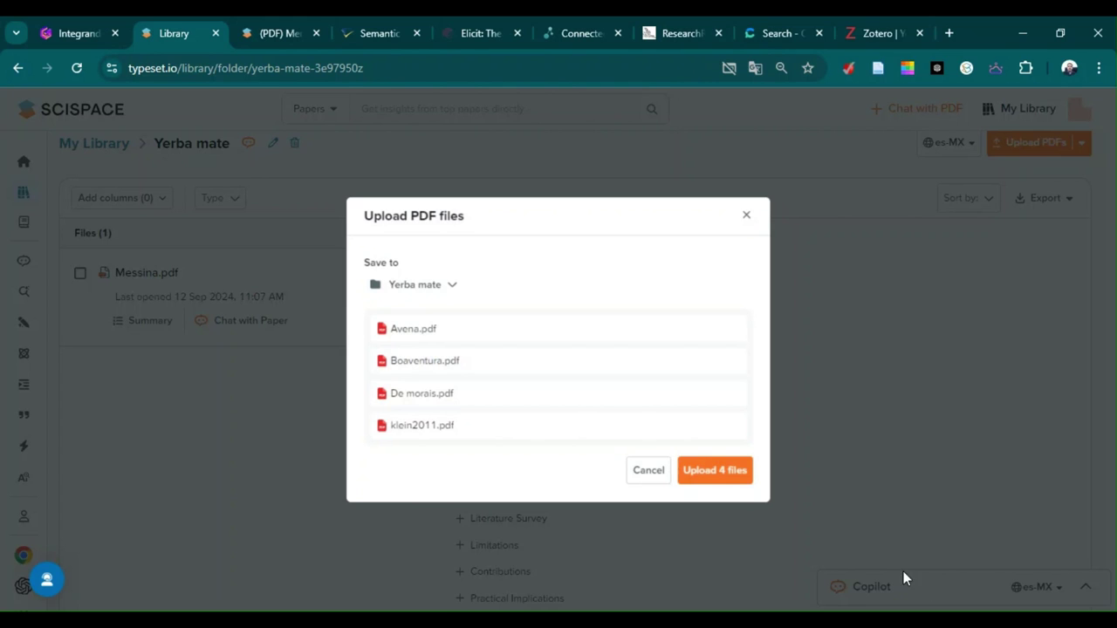
{"action": "left_click", "coordinate": [729, 483]}
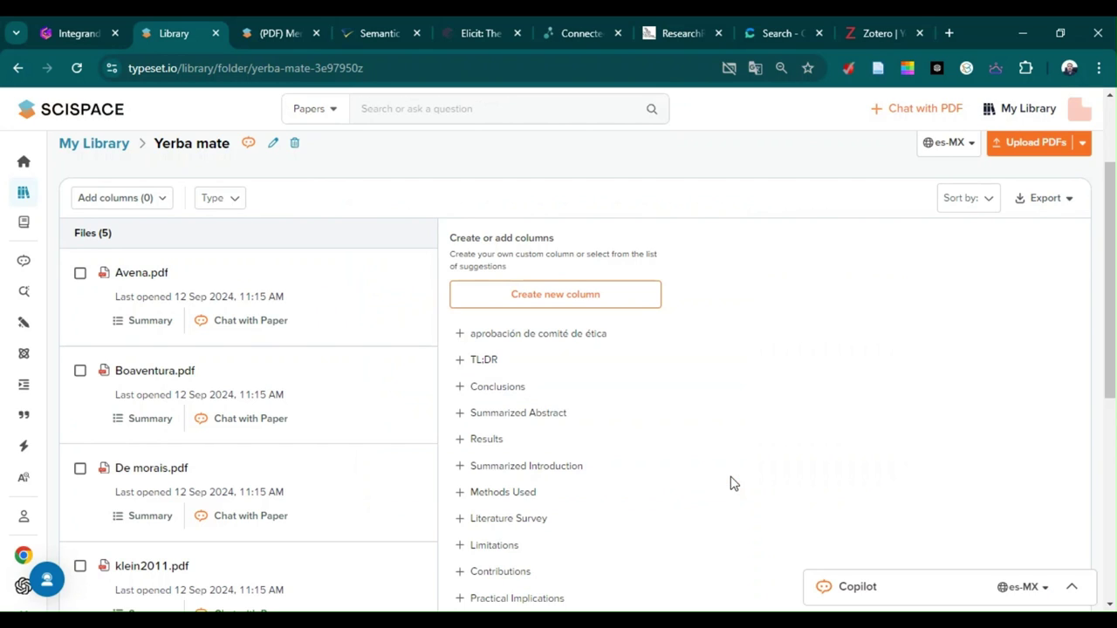
Select all five PDFs in the Yerba mate folder, from Avena.pdf through Messina.pdf.
{"action": "left_click", "coordinate": [79, 274]}
{"action": "left_click", "coordinate": [80, 371]}
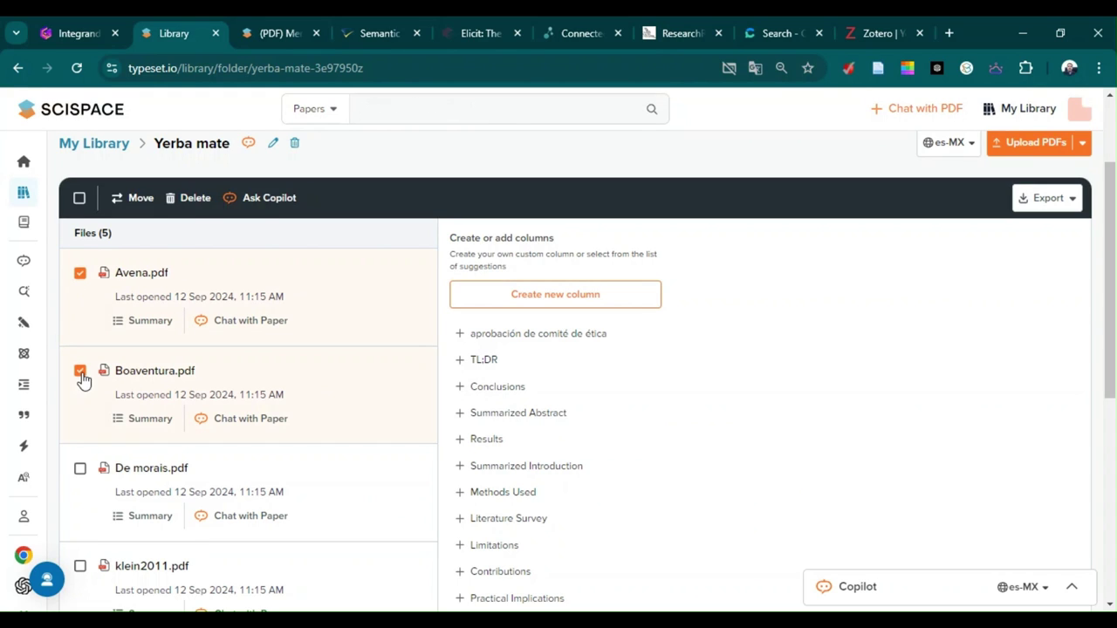
{"action": "left_click", "coordinate": [82, 472]}
{"action": "scroll", "coordinate": [89, 482], "scroll_direction": "down", "scroll_amount": 2}
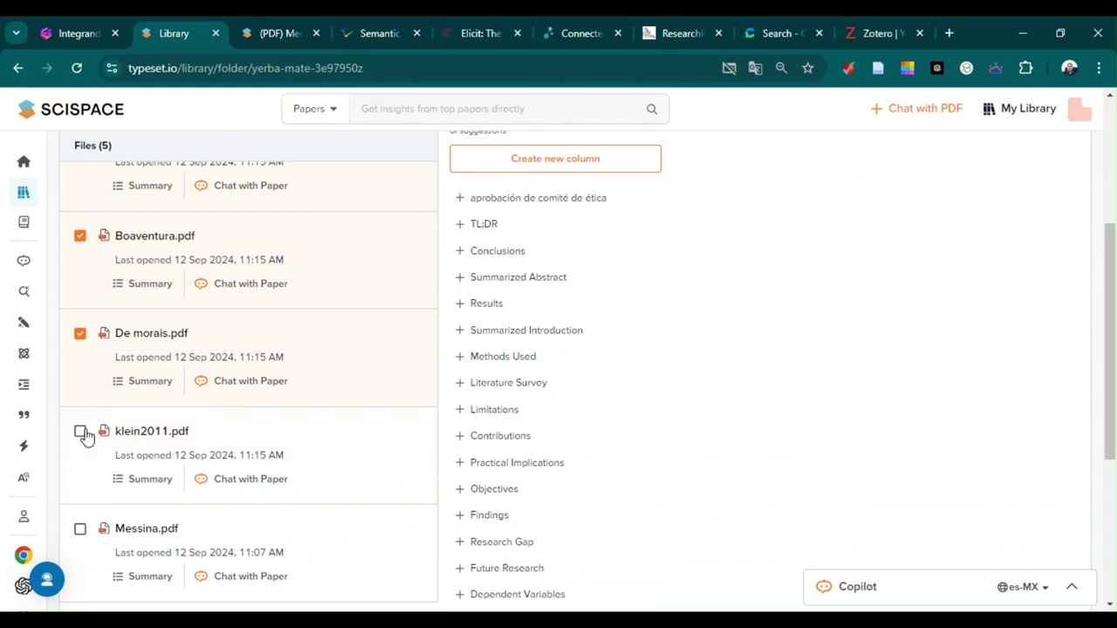
{"action": "scroll", "coordinate": [78, 495], "scroll_direction": "down", "scroll_amount": 4}
{"action": "left_click", "coordinate": [79, 258]}
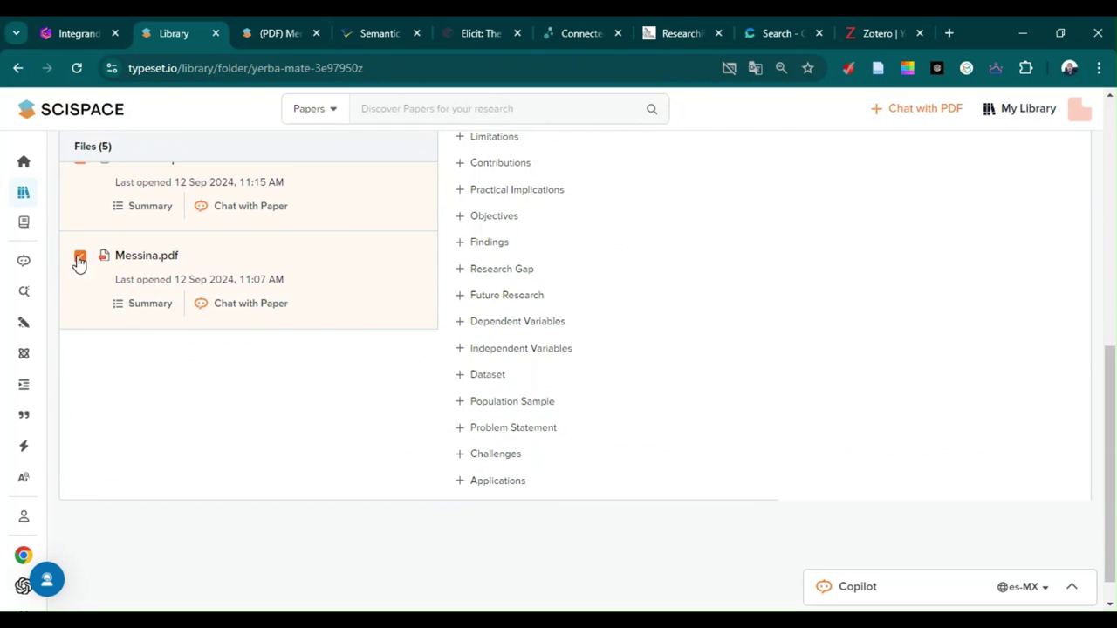
Look through the suggested analysis columns and add the Findings column for the Yerba mate files.
{"action": "scroll", "coordinate": [695, 358], "scroll_direction": "up", "scroll_amount": 4}
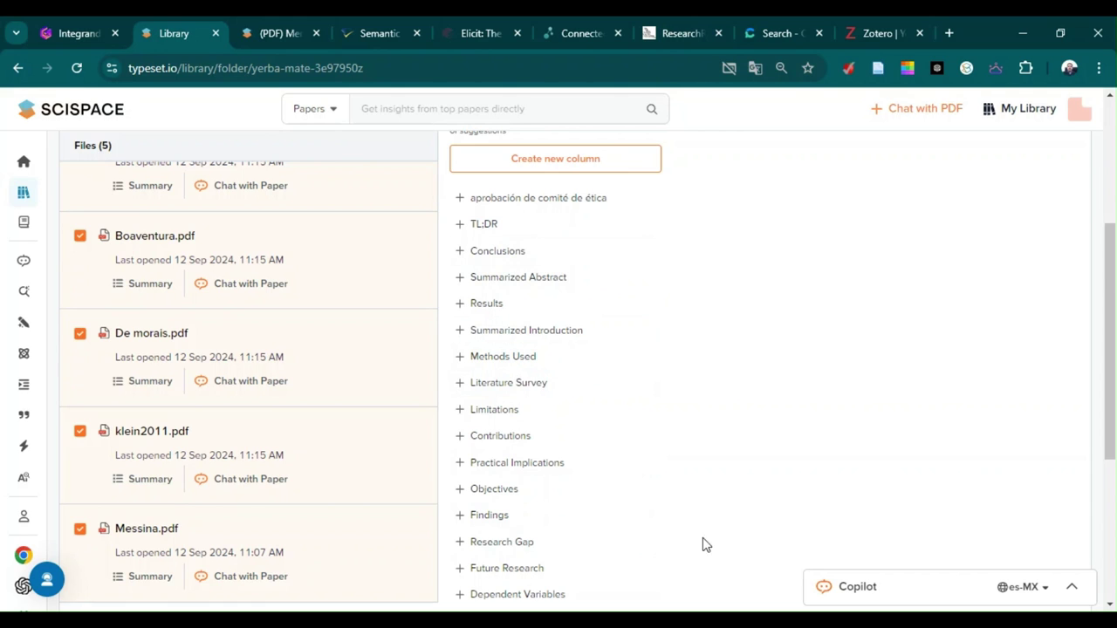
{"action": "scroll", "coordinate": [701, 506], "scroll_direction": "down", "scroll_amount": 2}
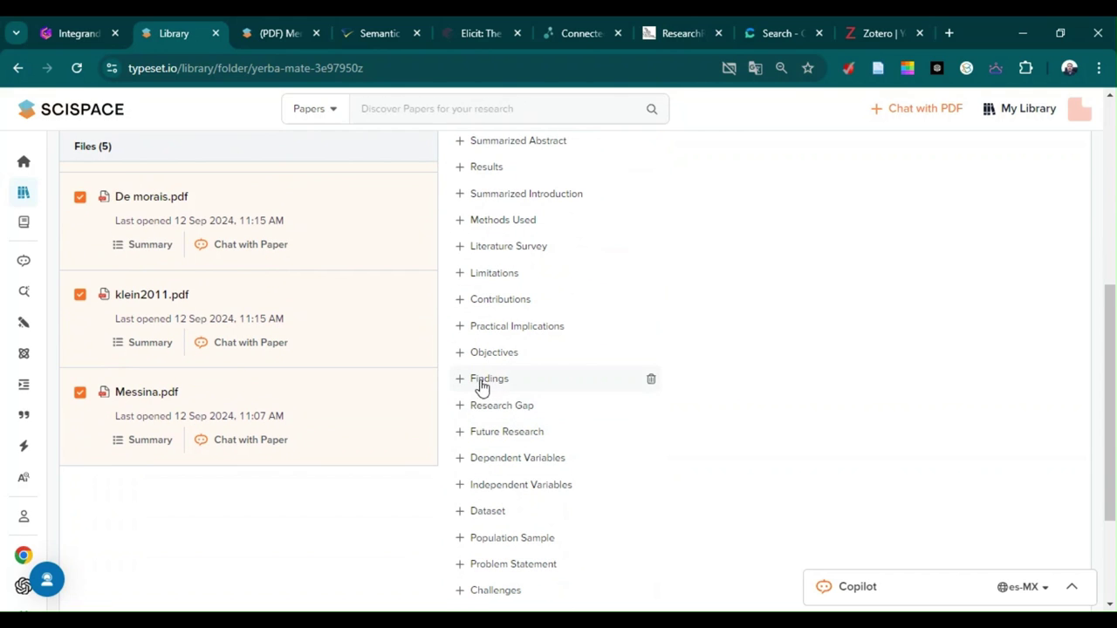
{"action": "scroll", "coordinate": [574, 434], "scroll_direction": "down", "scroll_amount": 2}
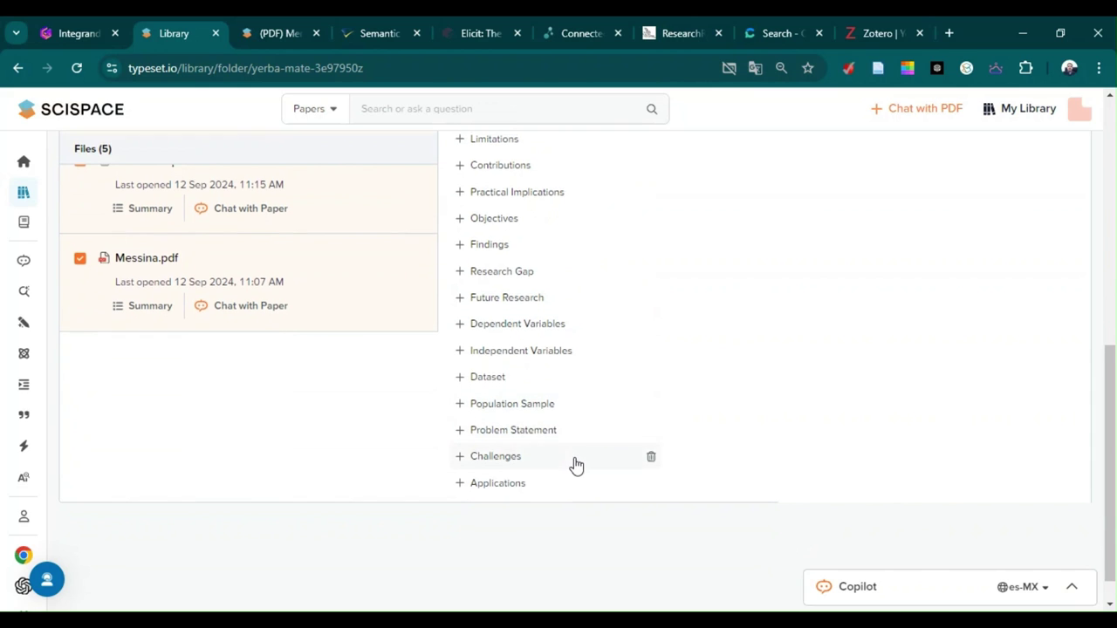
{"action": "scroll", "coordinate": [574, 464], "scroll_direction": "up", "scroll_amount": 4}
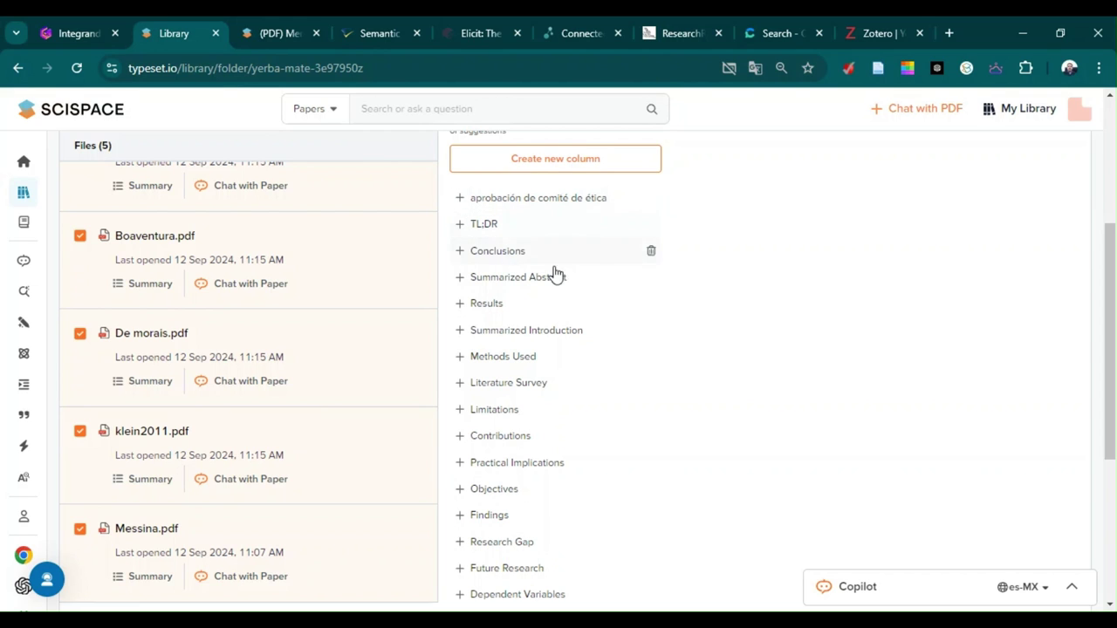
{"action": "scroll", "coordinate": [516, 394], "scroll_direction": "down", "scroll_amount": 2}
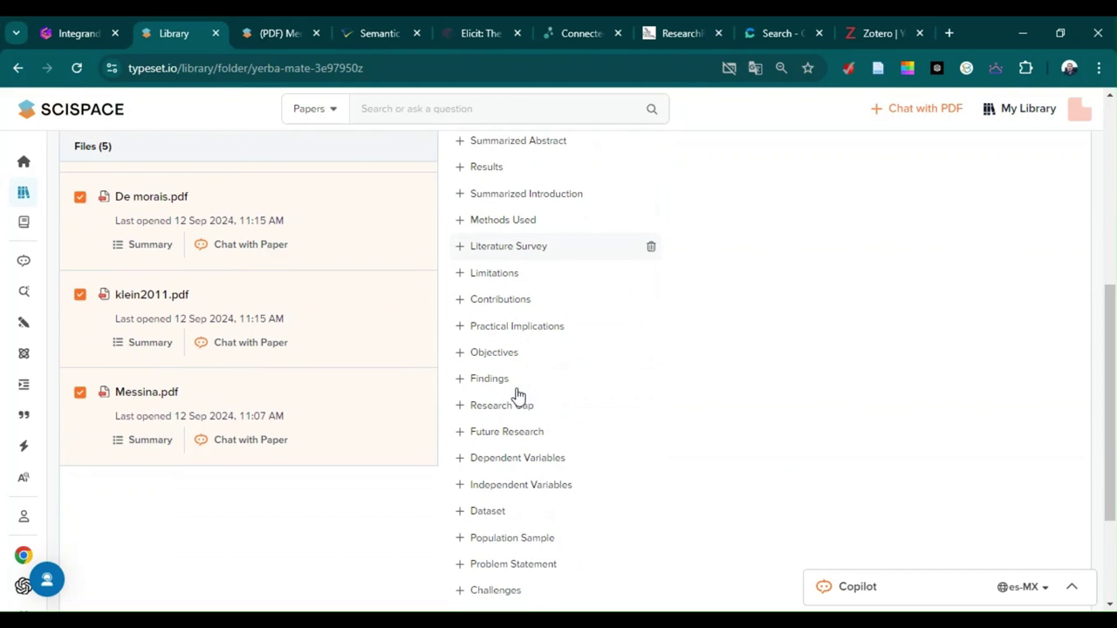
{"action": "left_click", "coordinate": [516, 382]}
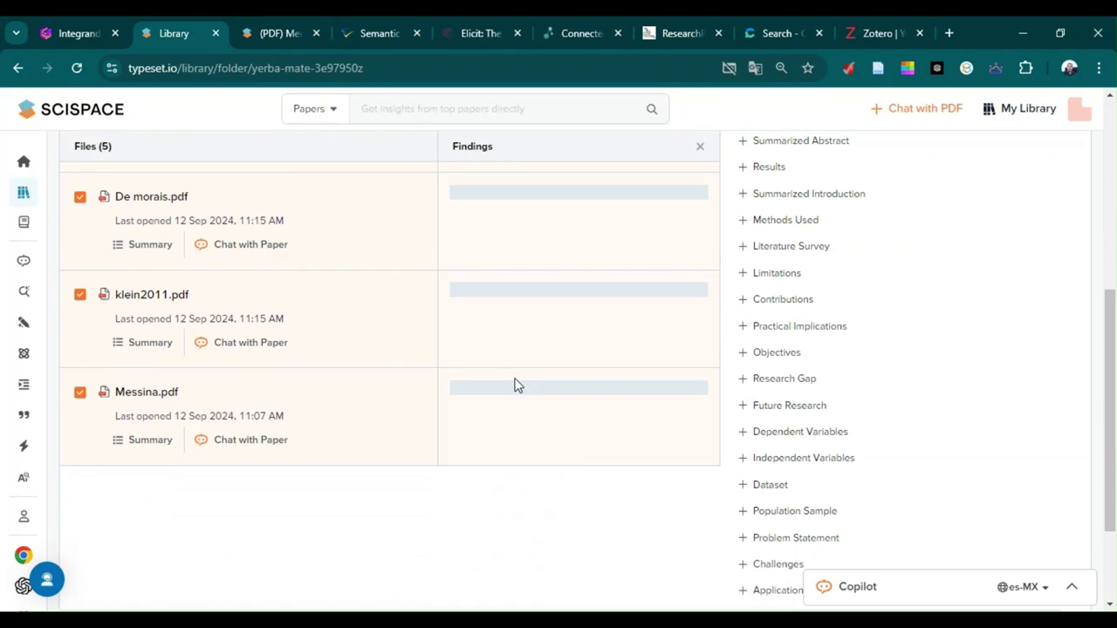
Review the extracted findings for the Yerba mate files and add the Future Research column.
{"action": "scroll", "coordinate": [610, 348], "scroll_direction": "up", "scroll_amount": 2}
{"action": "scroll", "coordinate": [609, 348], "scroll_direction": "up", "scroll_amount": 2}
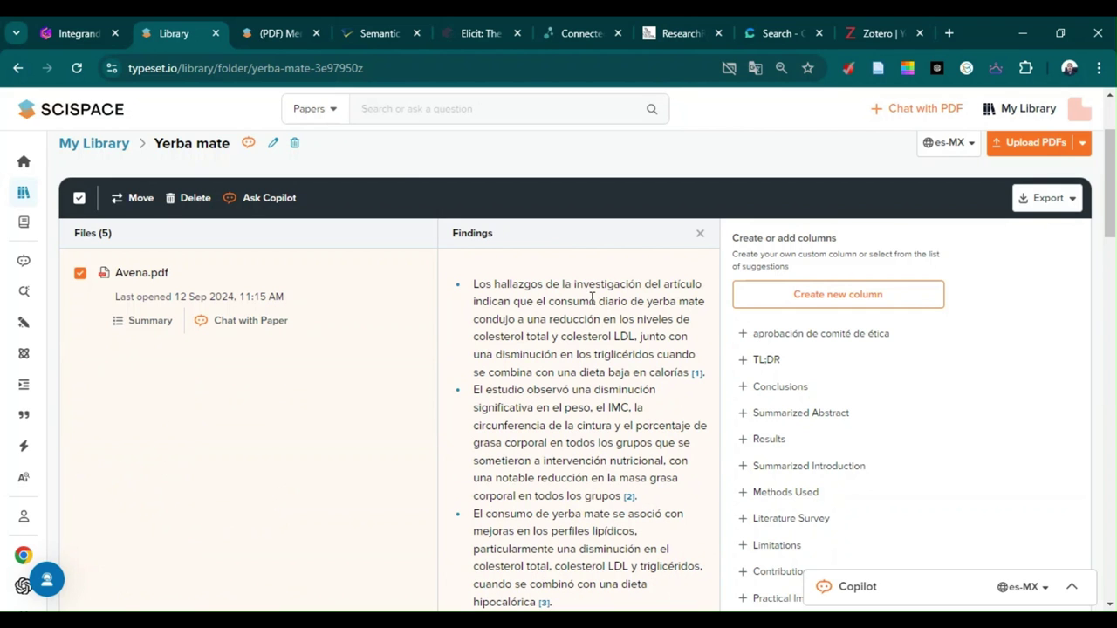
{"action": "scroll", "coordinate": [300, 347], "scroll_direction": "down", "scroll_amount": 2}
{"action": "scroll", "coordinate": [574, 320], "scroll_direction": "down", "scroll_amount": 9}
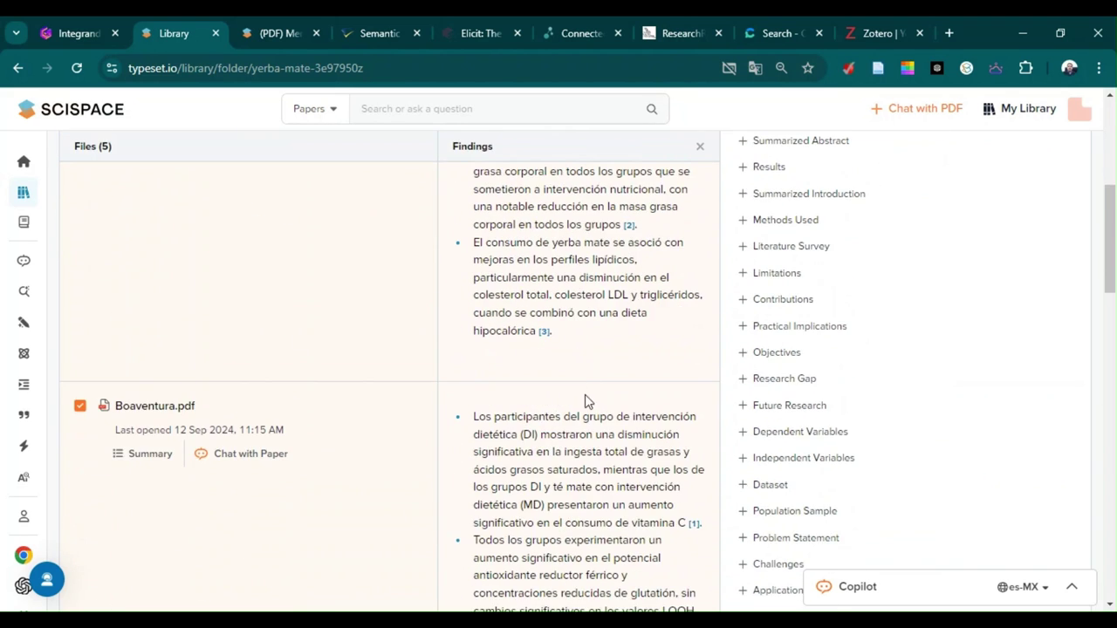
{"action": "scroll", "coordinate": [741, 419], "scroll_direction": "up", "scroll_amount": 4}
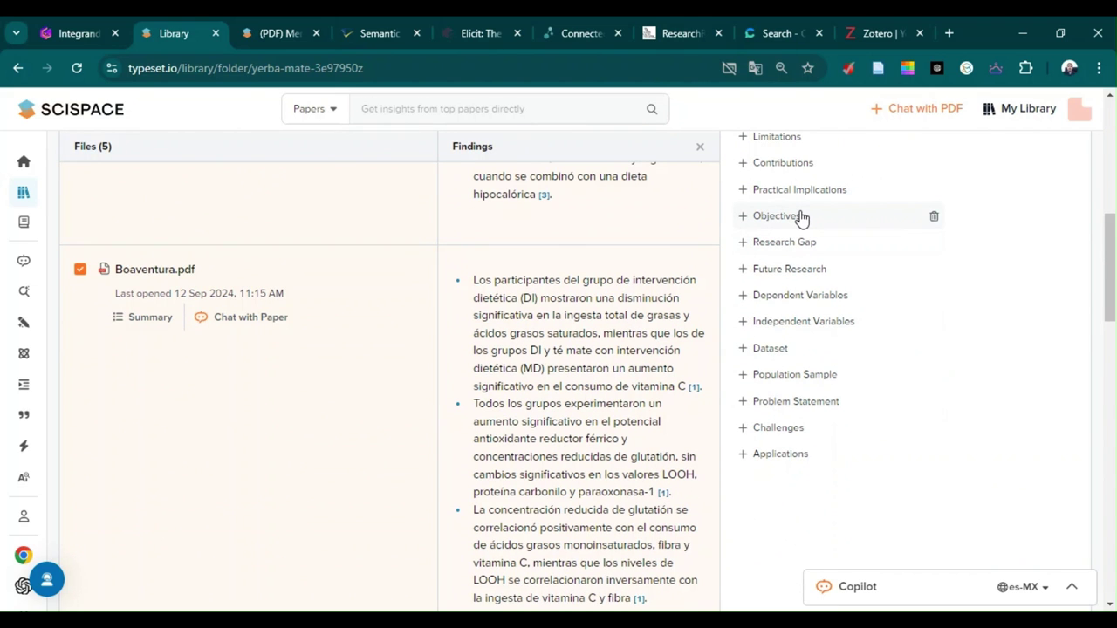
{"action": "left_click", "coordinate": [805, 272]}
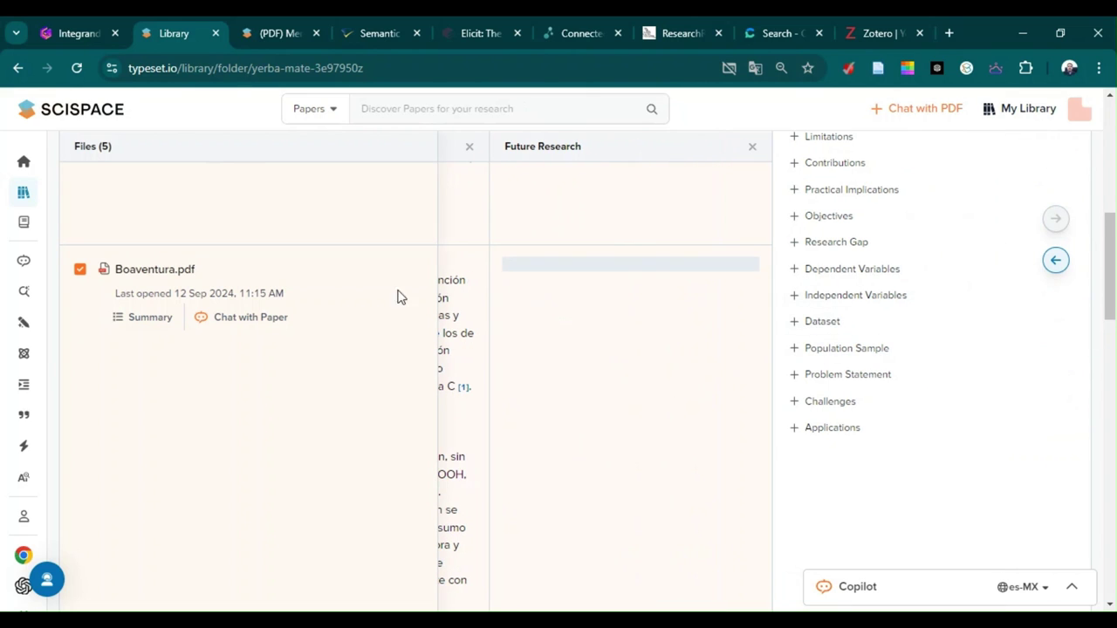
Read through the Future Research entries of the five yerba mate papers, from Avena.pdf to Messina.pdf.
{"action": "scroll", "coordinate": [611, 367], "scroll_direction": "up", "scroll_amount": 5}
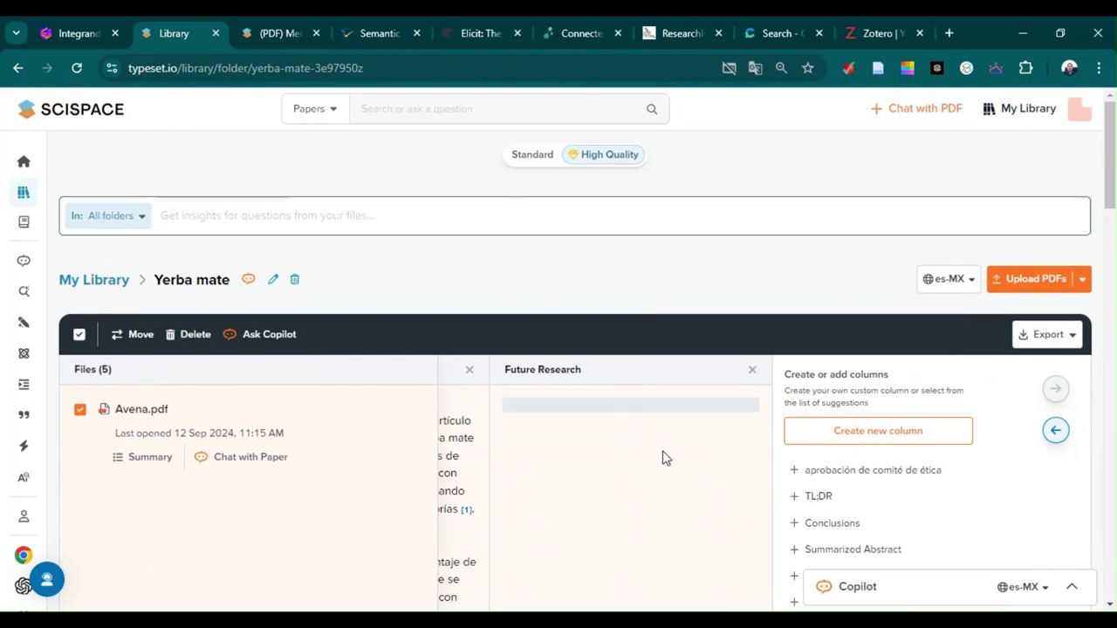
{"action": "scroll", "coordinate": [665, 459], "scroll_direction": "down", "scroll_amount": 2}
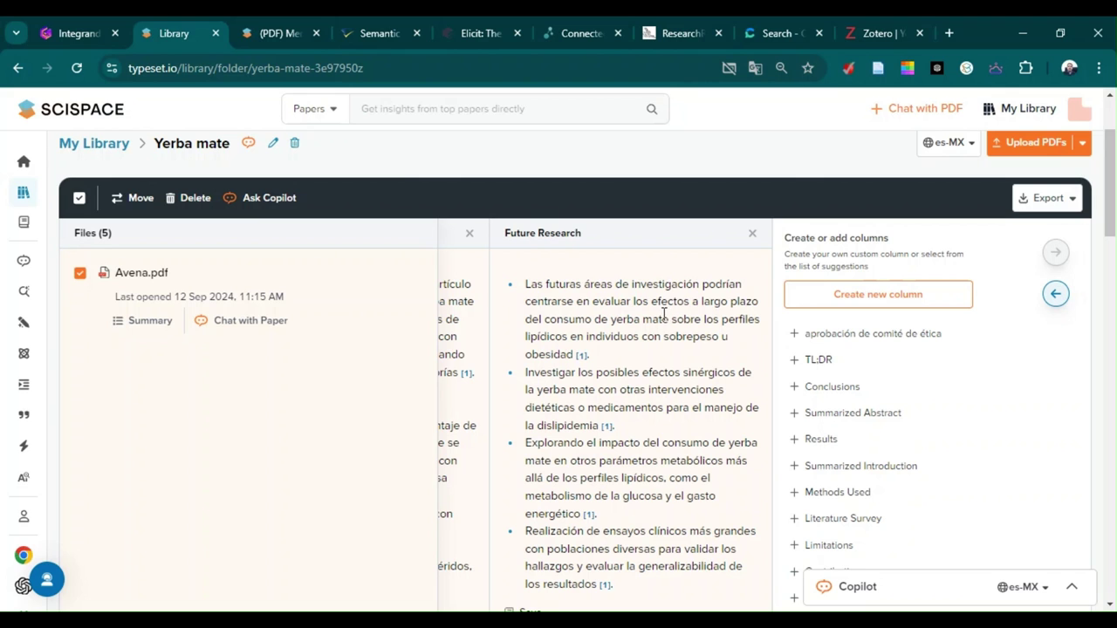
{"action": "scroll", "coordinate": [656, 388], "scroll_direction": "down", "scroll_amount": 5}
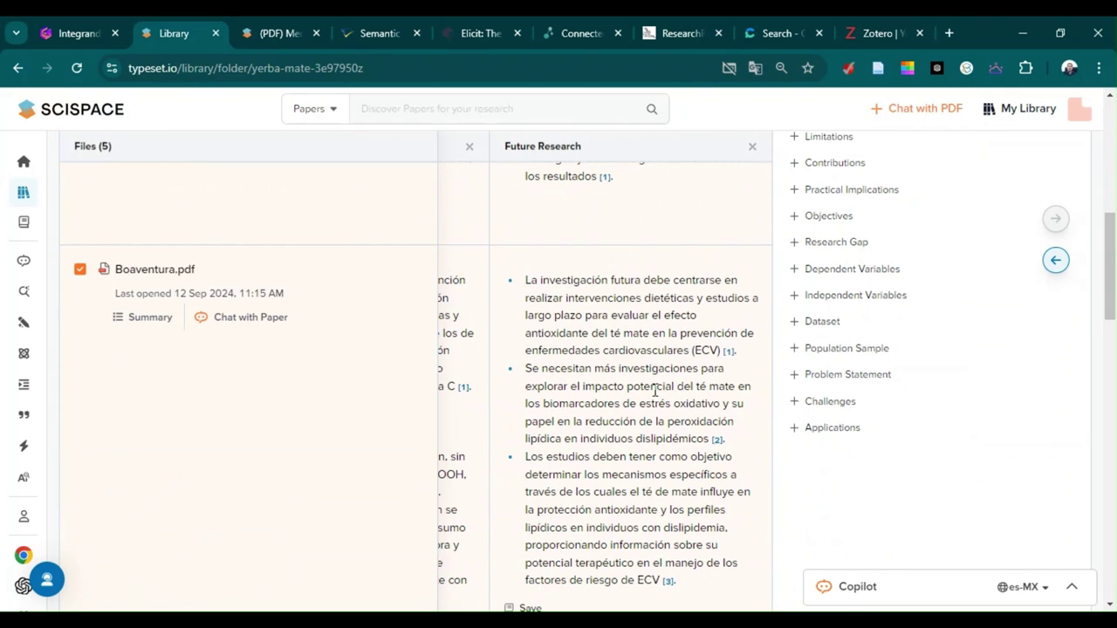
{"action": "scroll", "coordinate": [669, 434], "scroll_direction": "down", "scroll_amount": 8}
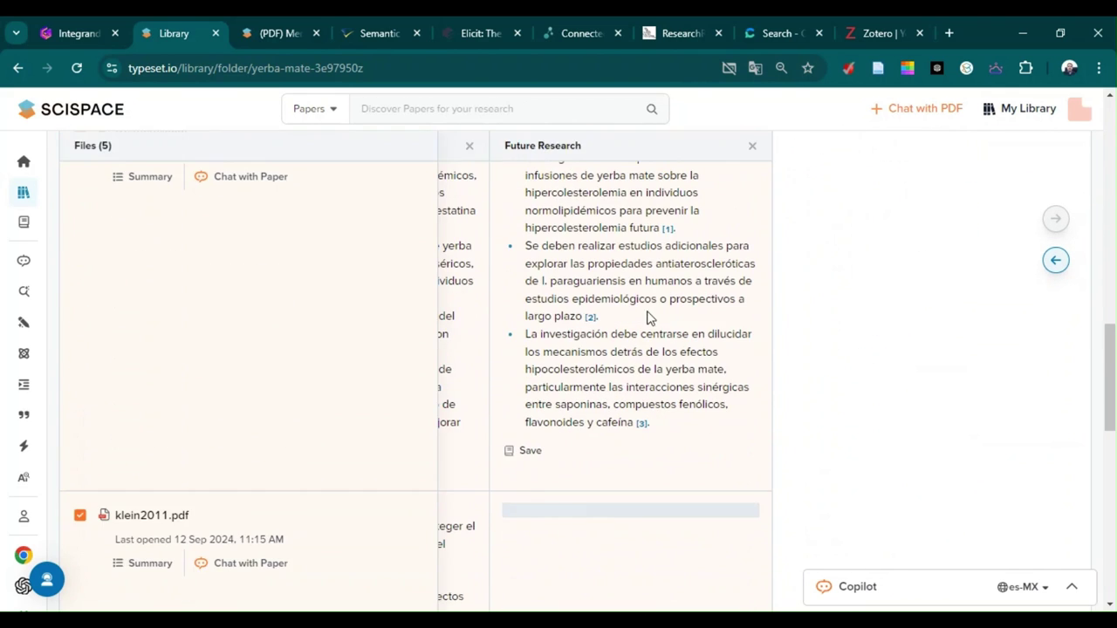
{"action": "scroll", "coordinate": [646, 380], "scroll_direction": "down", "scroll_amount": 3}
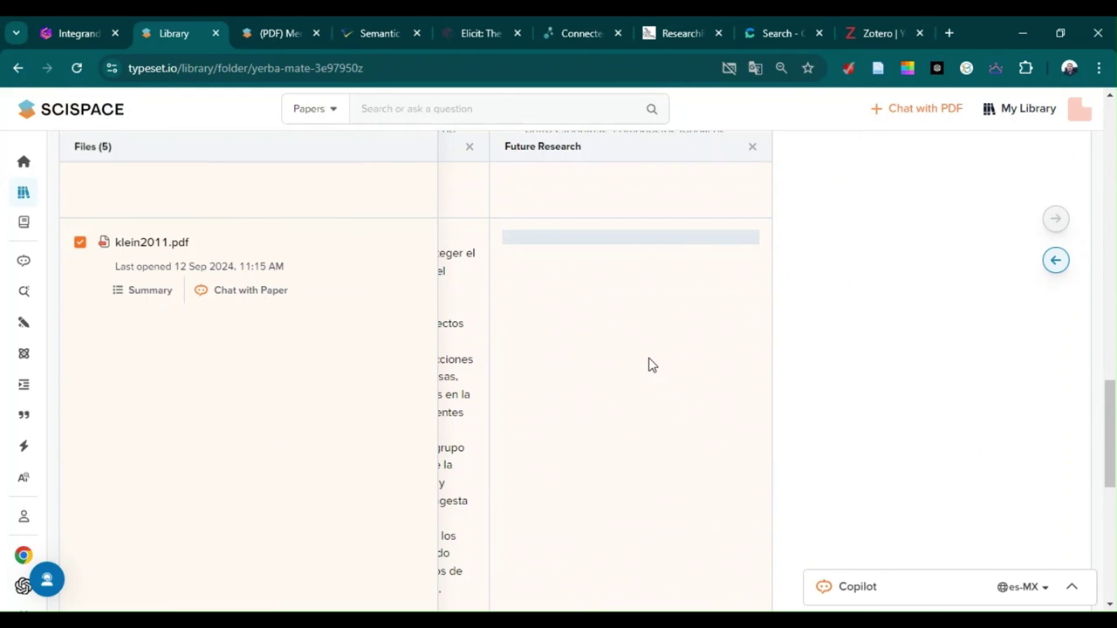
{"action": "scroll", "coordinate": [688, 376], "scroll_direction": "down", "scroll_amount": 9}
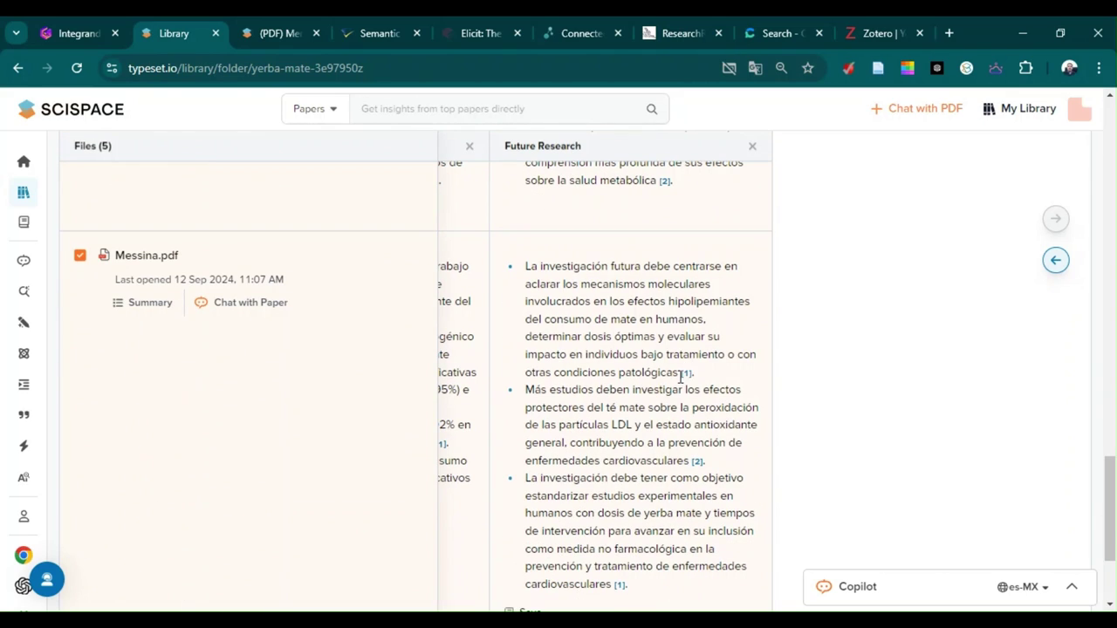
{"action": "scroll", "coordinate": [680, 376], "scroll_direction": "up", "scroll_amount": 15}
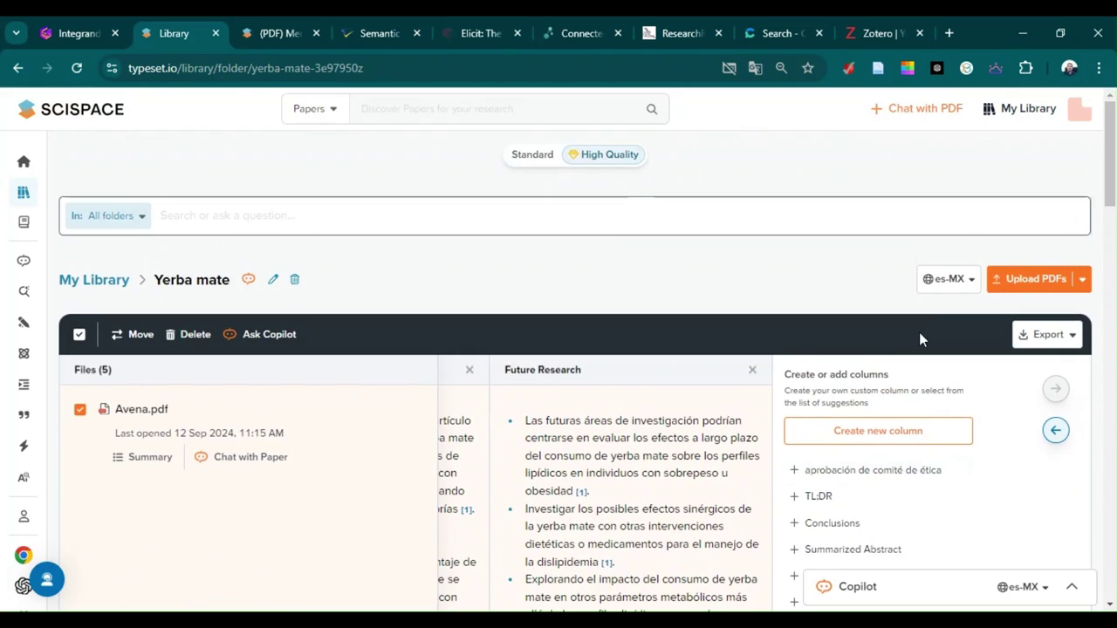
{"action": "left_click", "coordinate": [953, 279]}
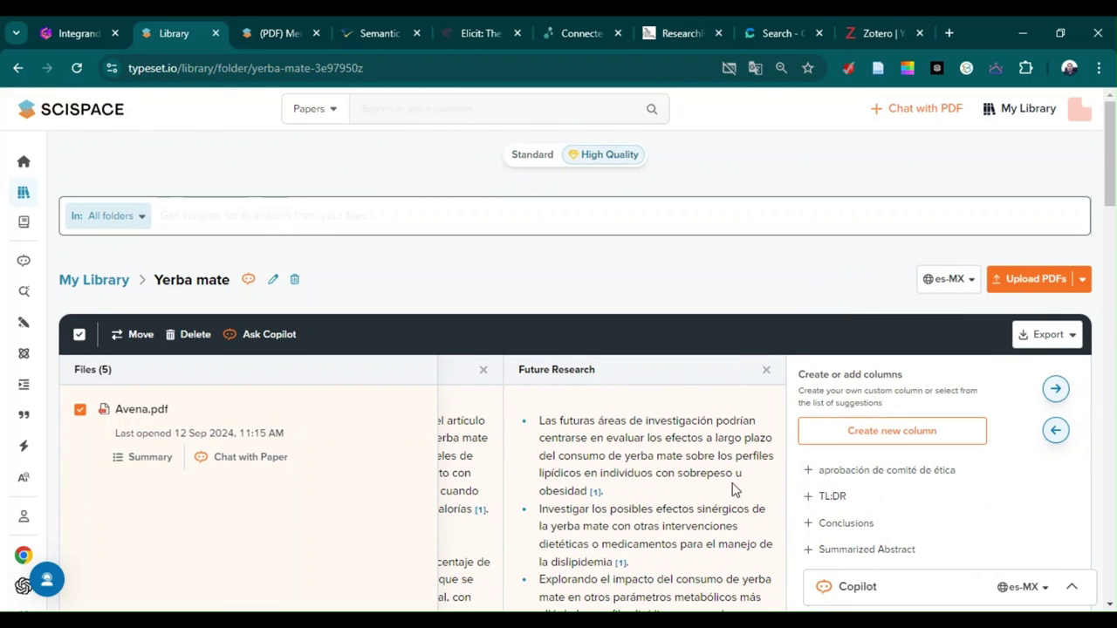
{"action": "scroll", "coordinate": [729, 483], "scroll_direction": "down", "scroll_amount": 3}
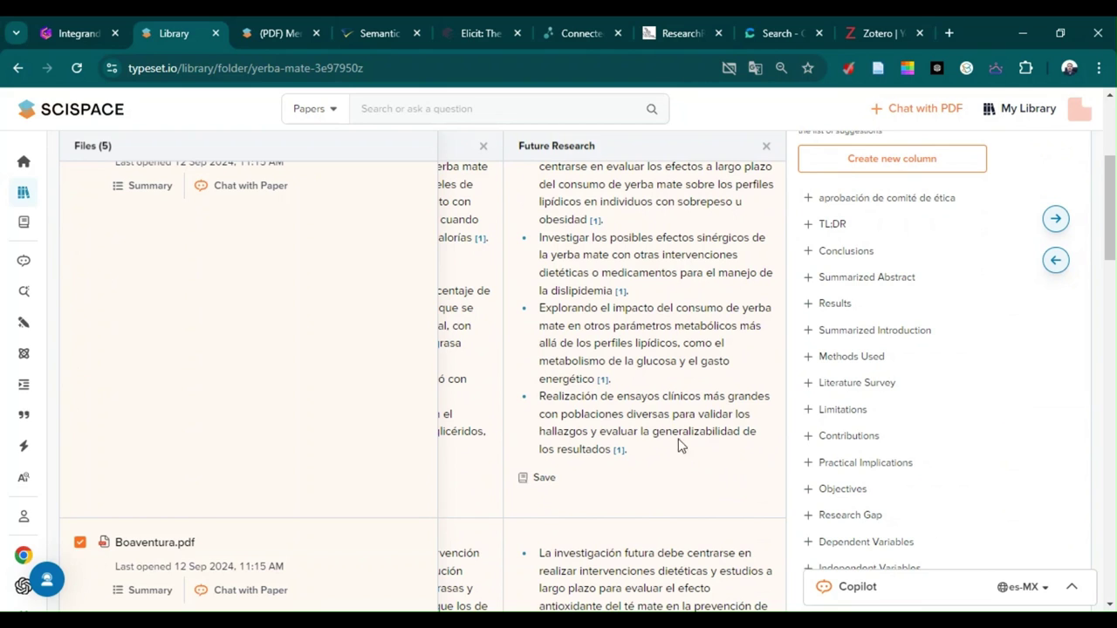
{"action": "scroll", "coordinate": [689, 441], "scroll_direction": "up", "scroll_amount": 2}
{"action": "scroll", "coordinate": [919, 404], "scroll_direction": "down", "scroll_amount": 2}
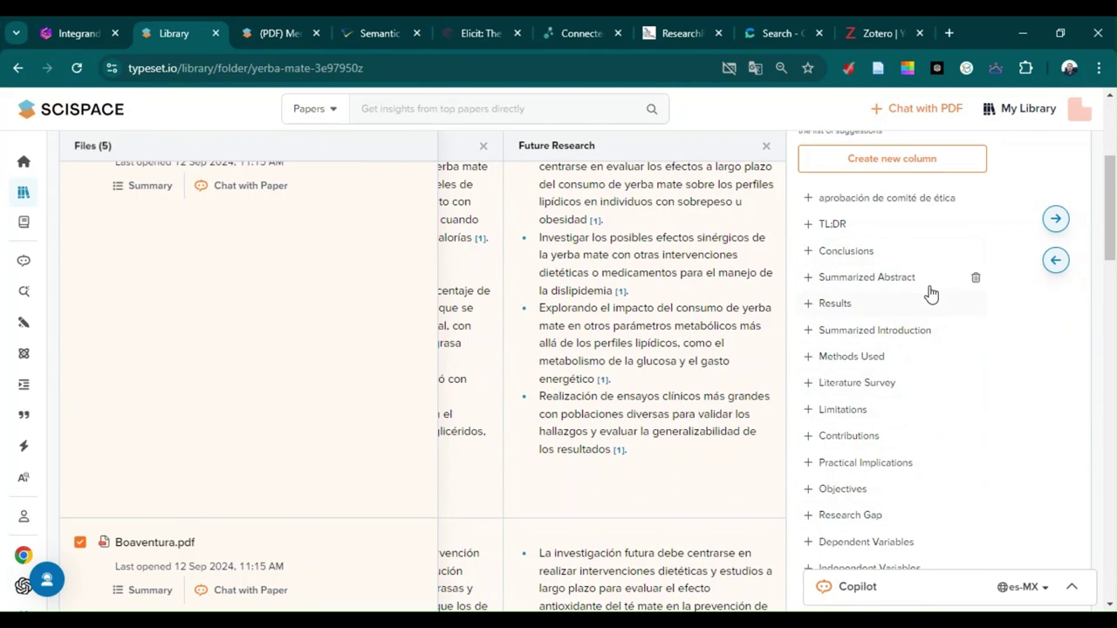
Export the five selected Yerba mate files as a RIS file.
{"action": "scroll", "coordinate": [927, 296], "scroll_direction": "up", "scroll_amount": 2}
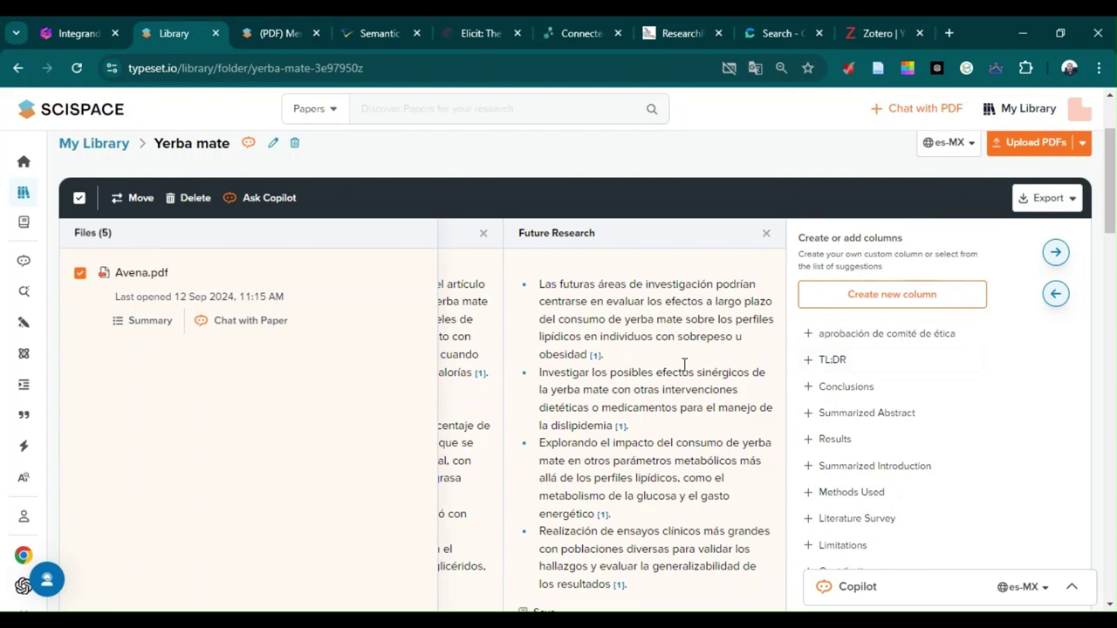
{"action": "left_click", "coordinate": [1030, 199]}
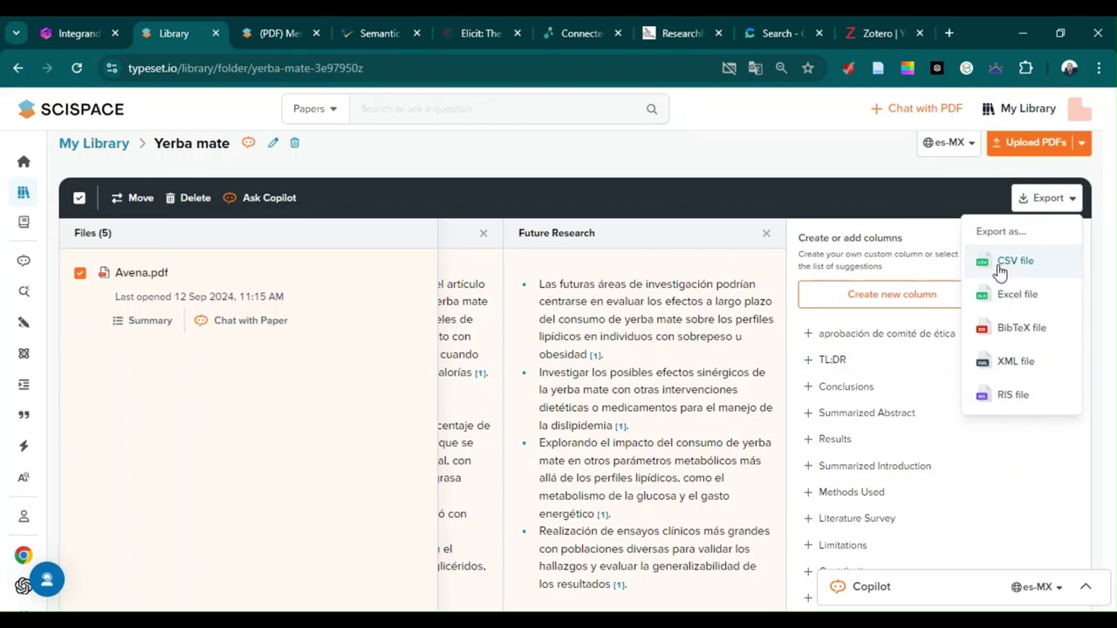
{"action": "left_click", "coordinate": [1013, 396]}
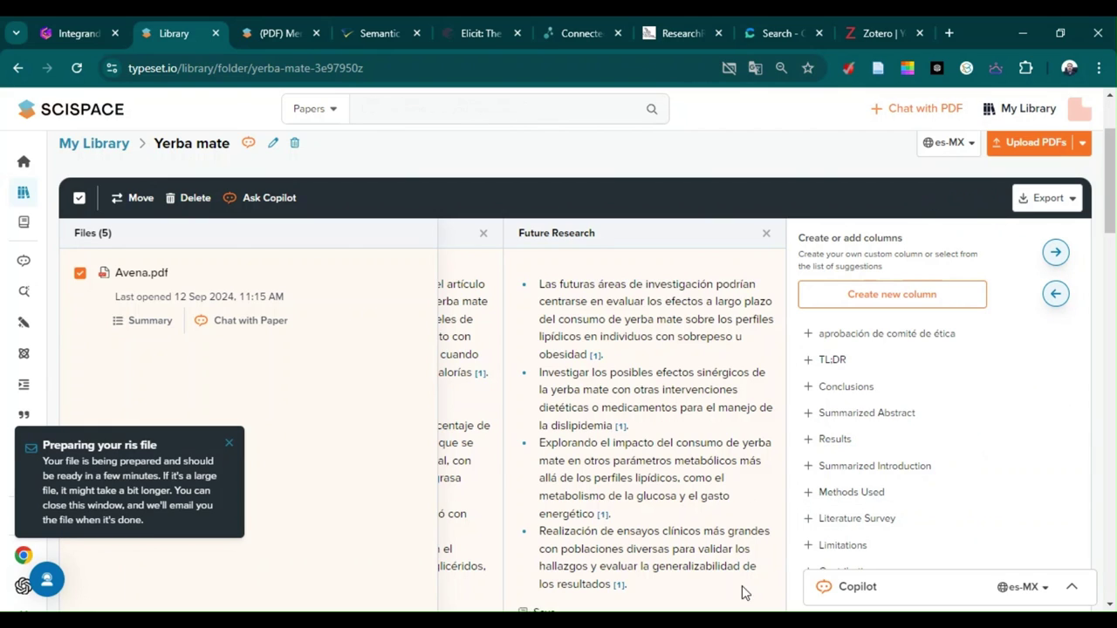
Open Gmail in a new tab, download the "salud-mental" Excel attachment from the SciSpace Search Export email and close its preview.
{"action": "left_click", "coordinate": [949, 33]}
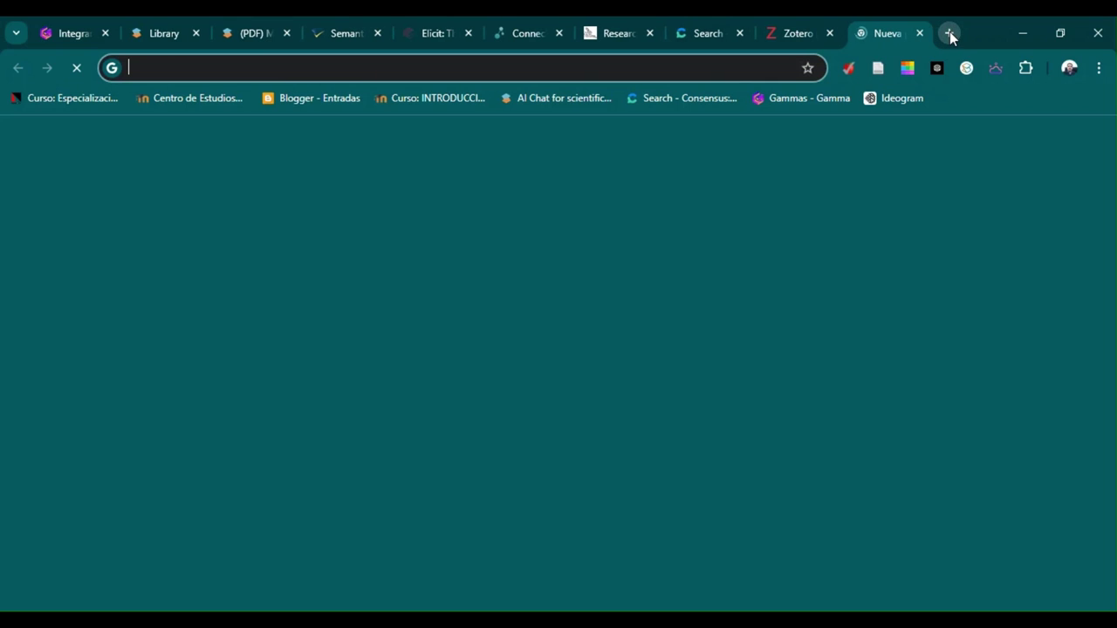
{"action": "left_click", "coordinate": [948, 143]}
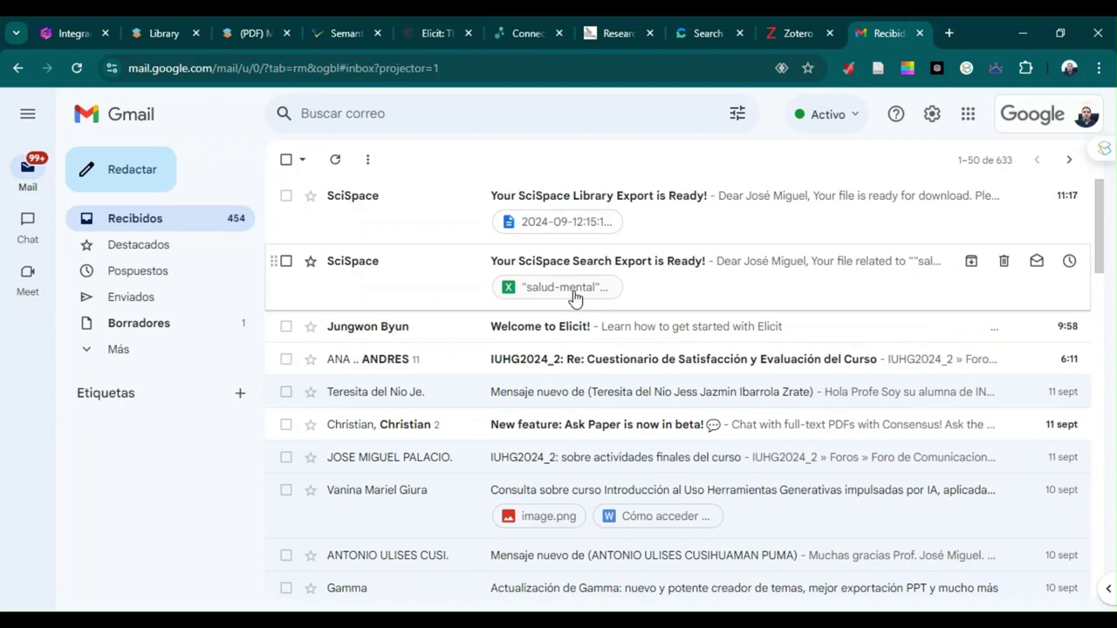
{"action": "left_click", "coordinate": [574, 298]}
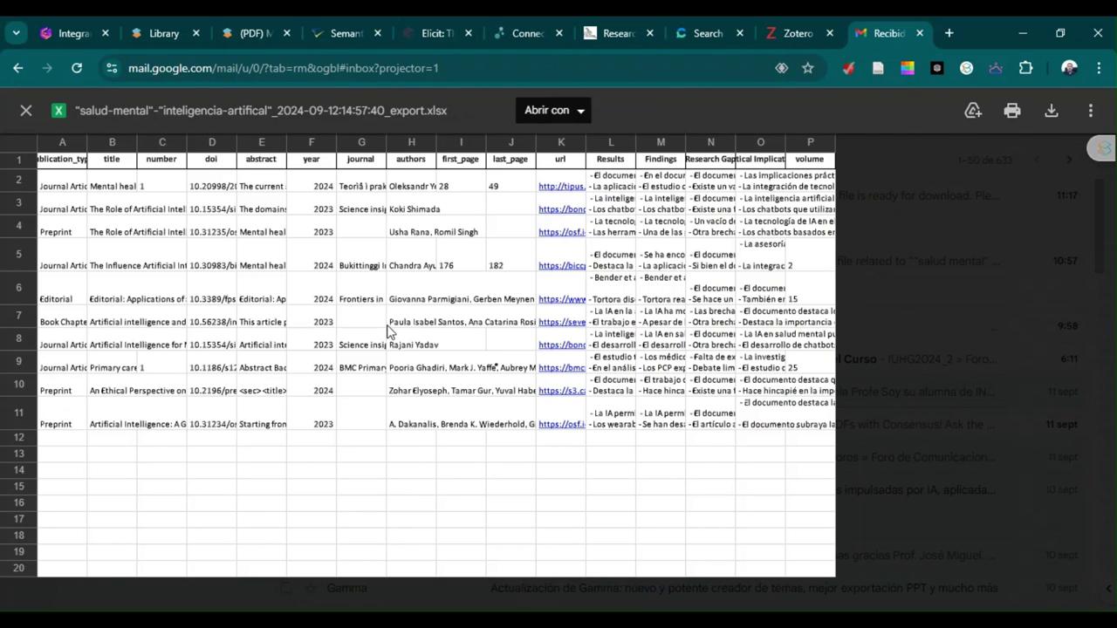
{"action": "left_click", "coordinate": [1050, 113]}
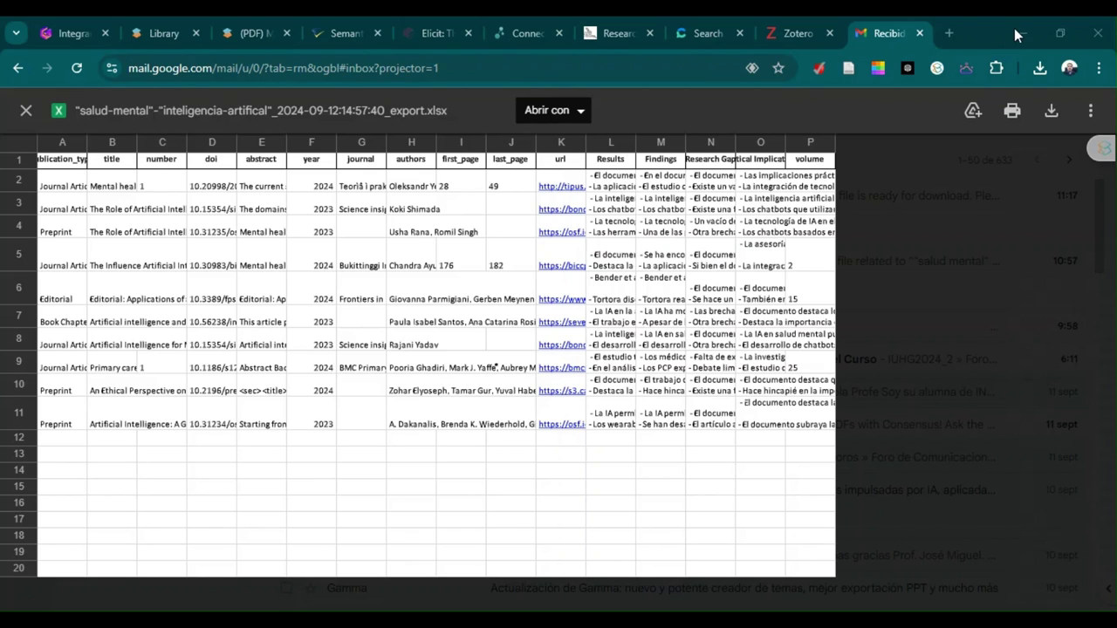
{"action": "key", "text": "Escape"}
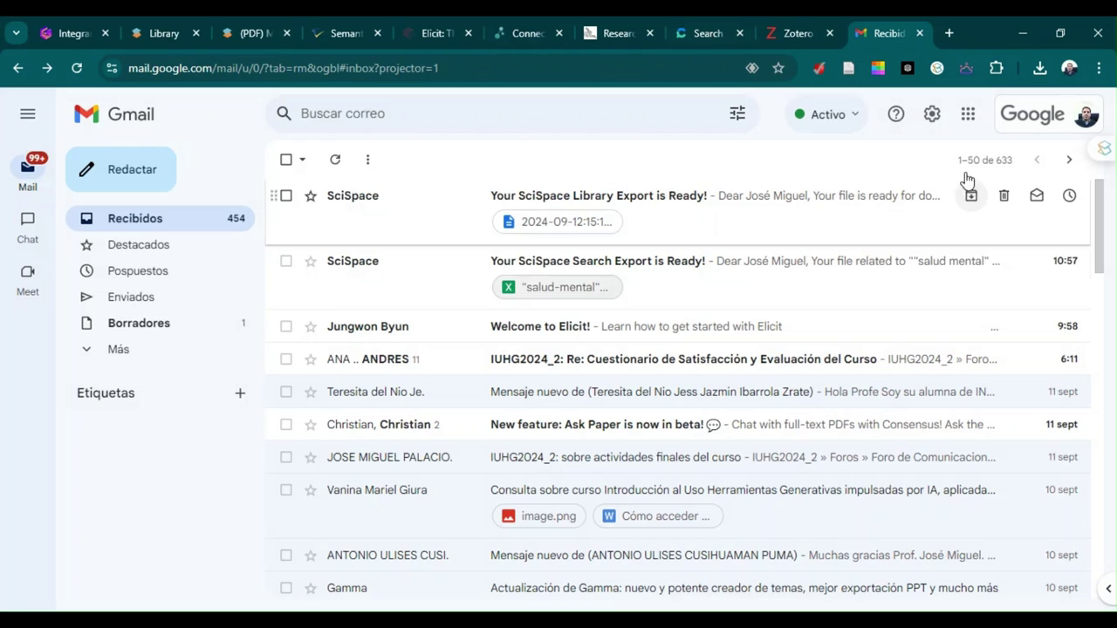
Open the SciSpace Library Export email and download its attached RIS file.
{"action": "left_click", "coordinate": [696, 203]}
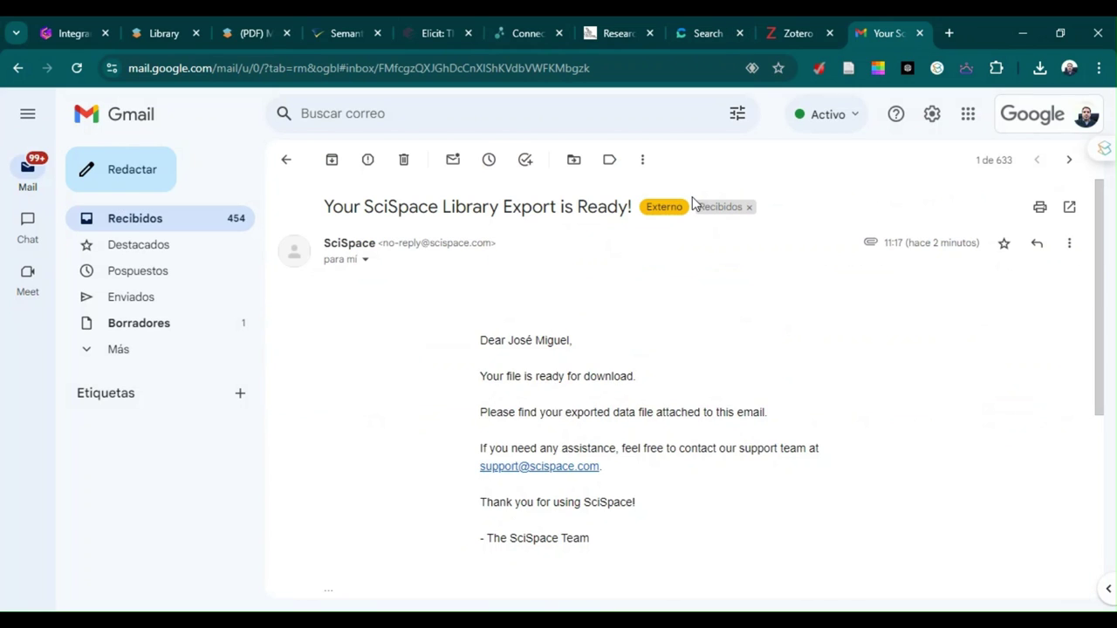
{"action": "scroll", "coordinate": [579, 349], "scroll_direction": "down", "scroll_amount": 2}
{"action": "scroll", "coordinate": [581, 417], "scroll_direction": "down", "scroll_amount": 4}
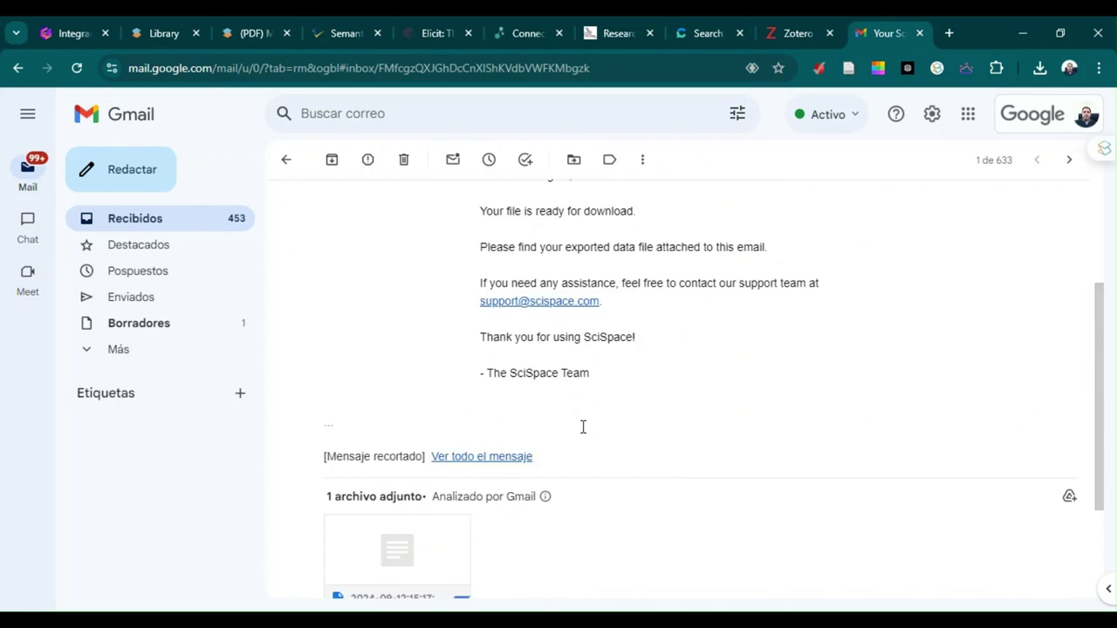
{"action": "mouse_move", "coordinate": [394, 394]}
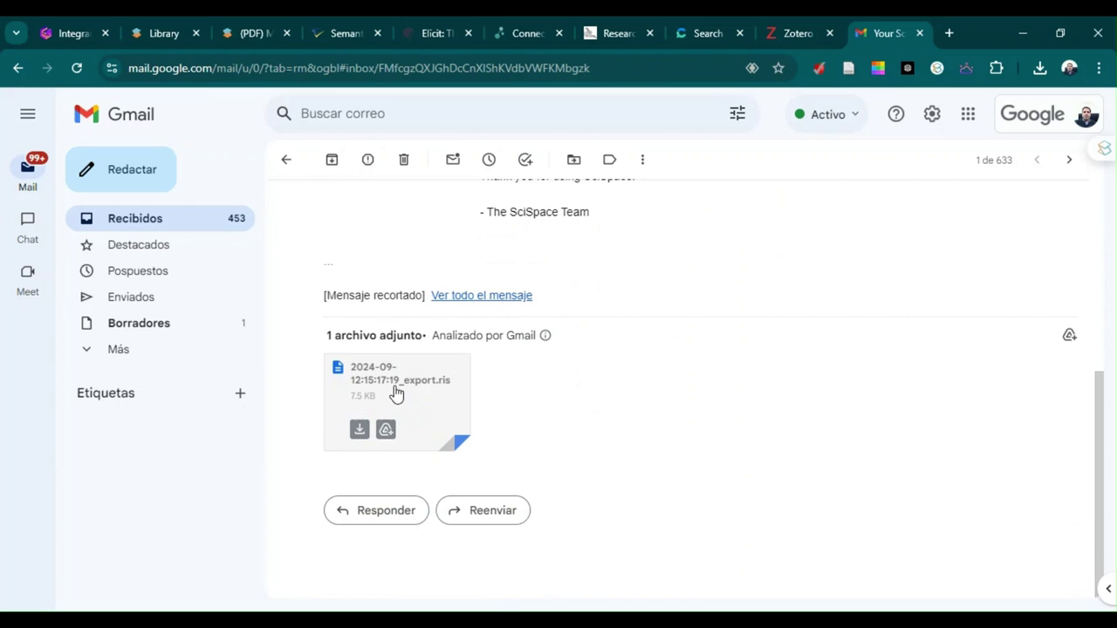
{"action": "left_click", "coordinate": [363, 432]}
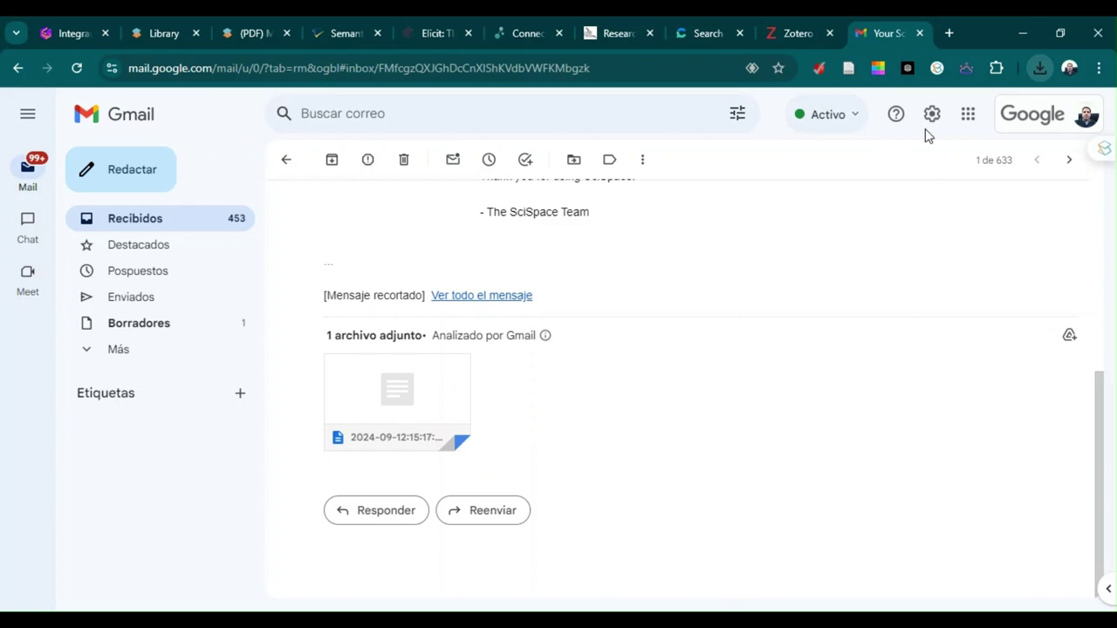
{"action": "left_click_drag", "start_coordinate": [806, 253], "coordinate": [700, 475]}
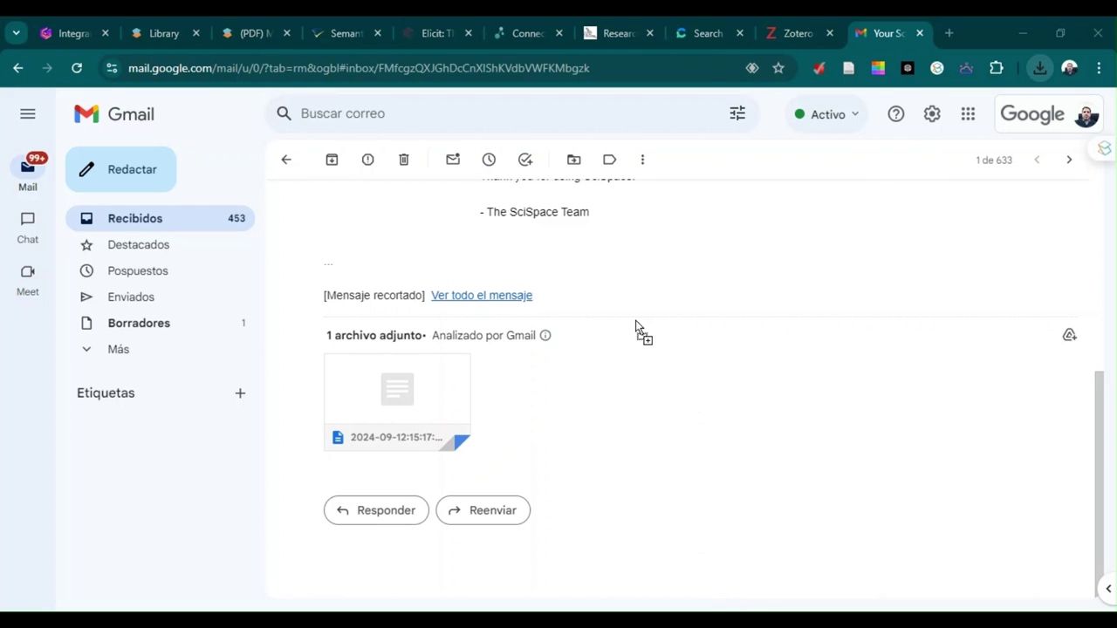
{"action": "left_click_drag", "start_coordinate": [635, 326], "coordinate": [636, 326]}
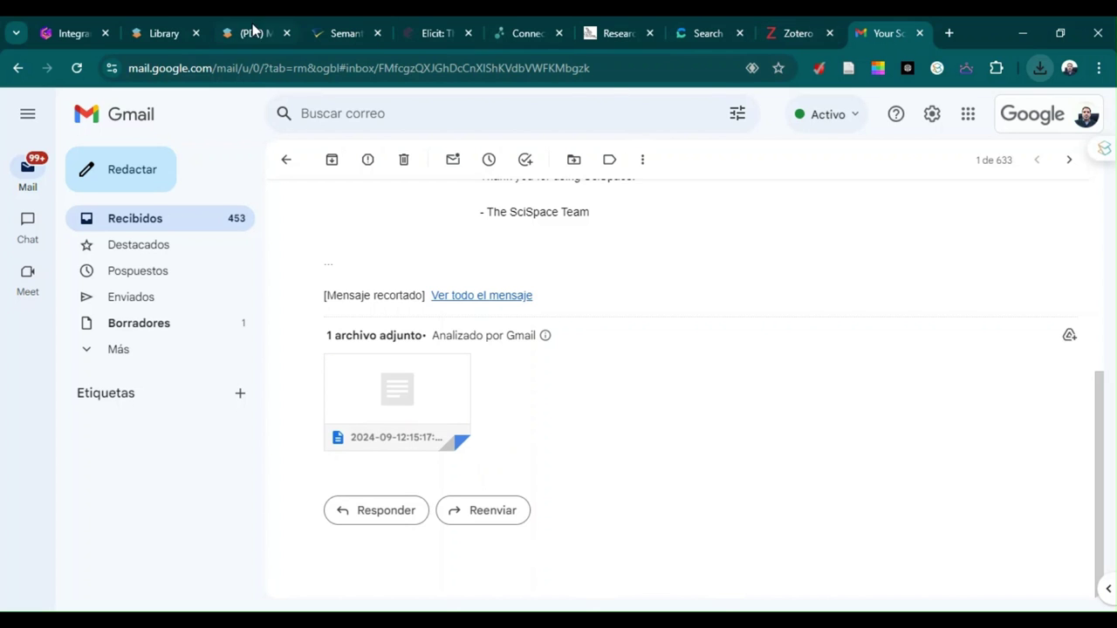
Return to the SciSpace tab and open the Paraphraser tool.
{"action": "left_click", "coordinate": [179, 34]}
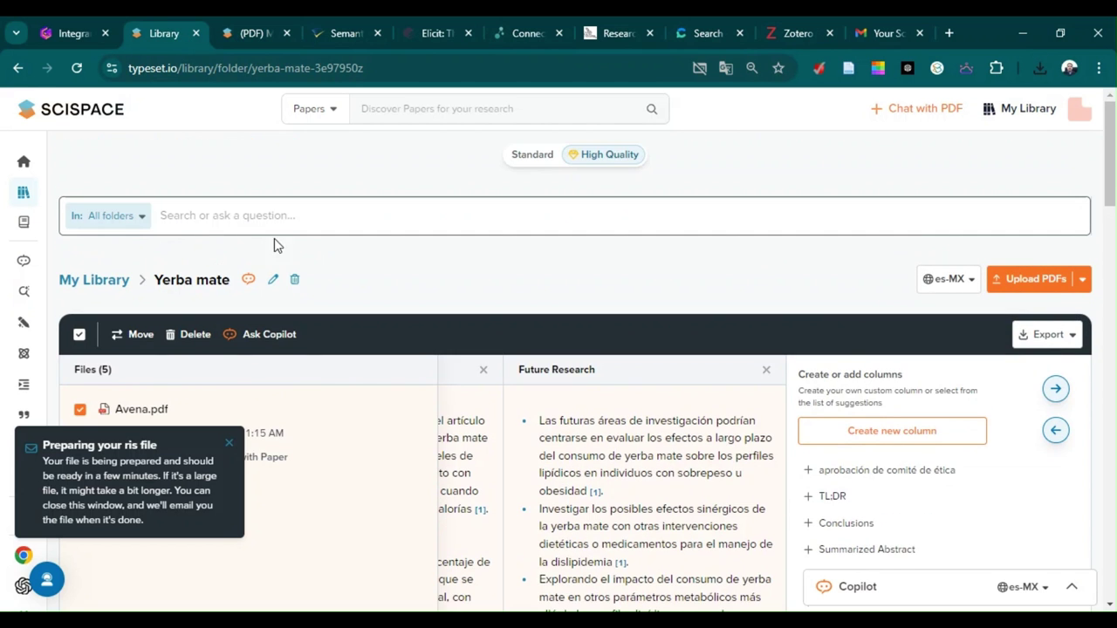
{"action": "mouse_move", "coordinate": [32, 229]}
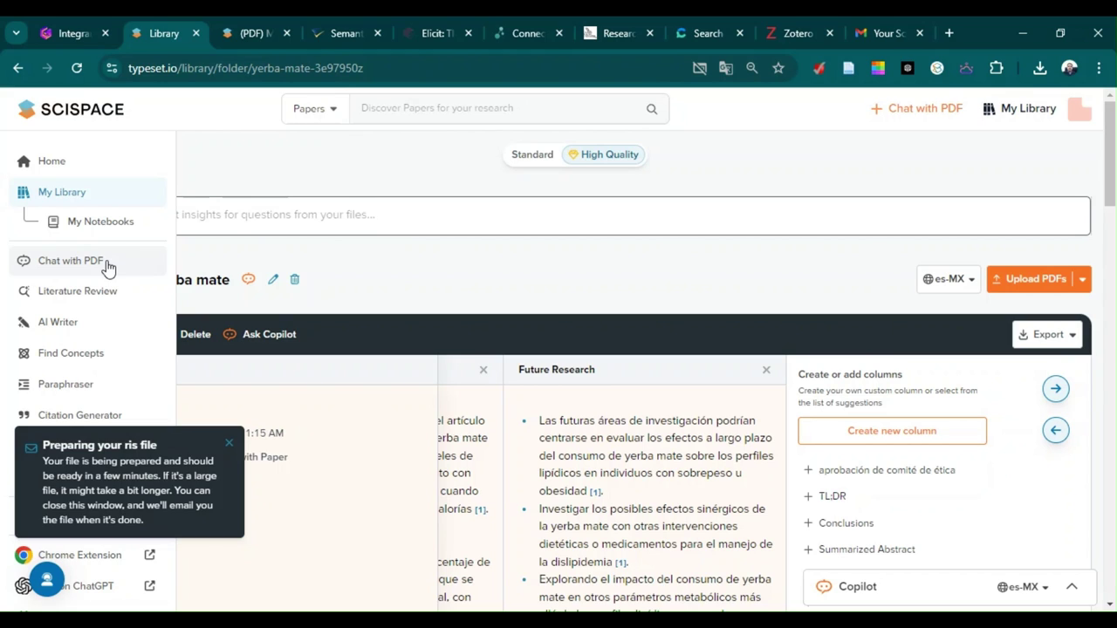
{"action": "scroll", "coordinate": [102, 373], "scroll_direction": "down", "scroll_amount": 3}
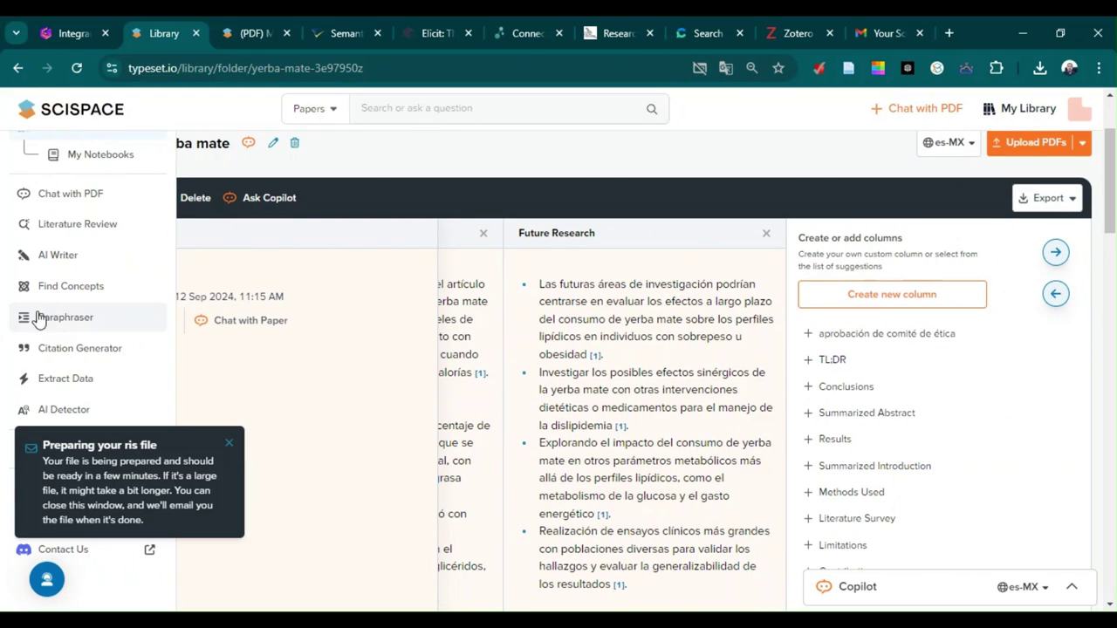
{"action": "left_click", "coordinate": [87, 325]}
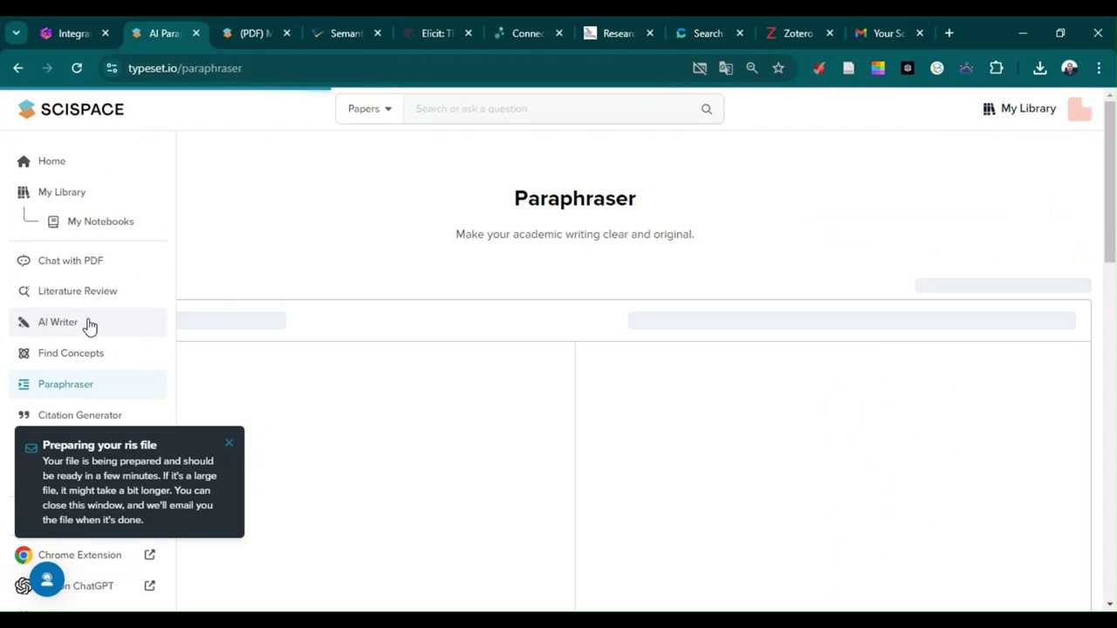
Dismiss the RIS file notification and highlight the word limit of the Paraphraser's input area.
{"action": "left_click", "coordinate": [229, 445]}
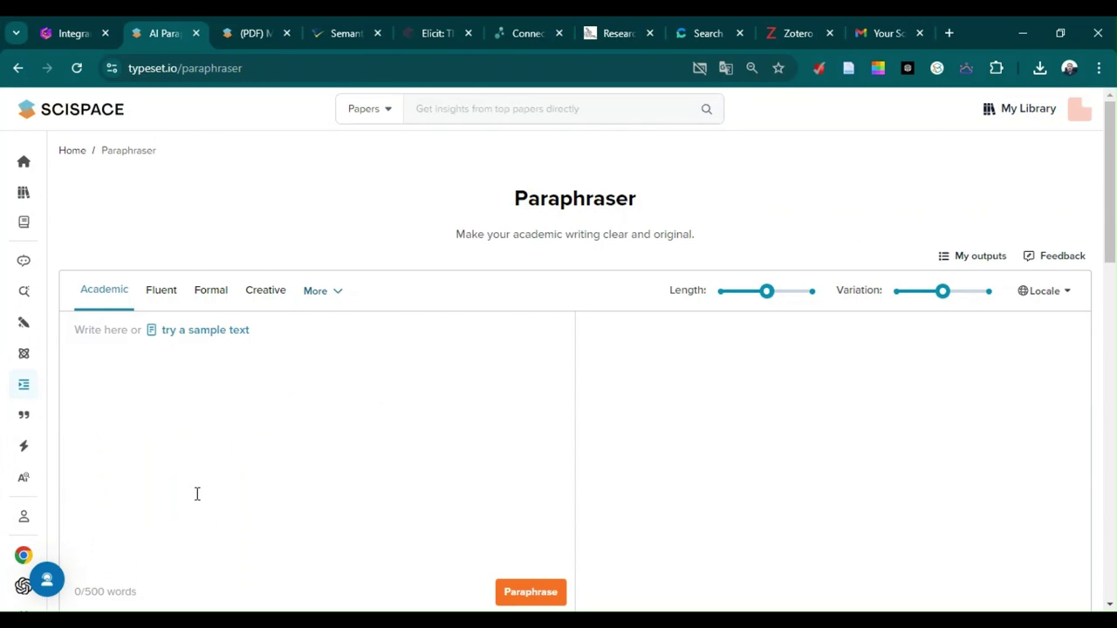
{"action": "scroll", "coordinate": [204, 327], "scroll_direction": "down", "scroll_amount": 2}
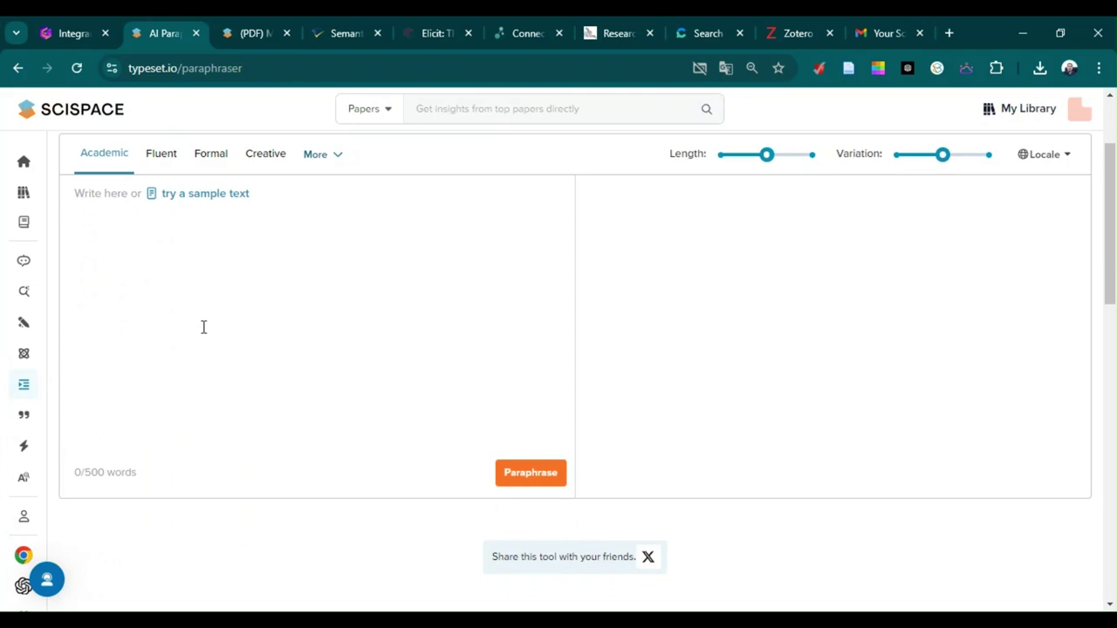
{"action": "left_click_drag", "start_coordinate": [137, 472], "coordinate": [82, 470]}
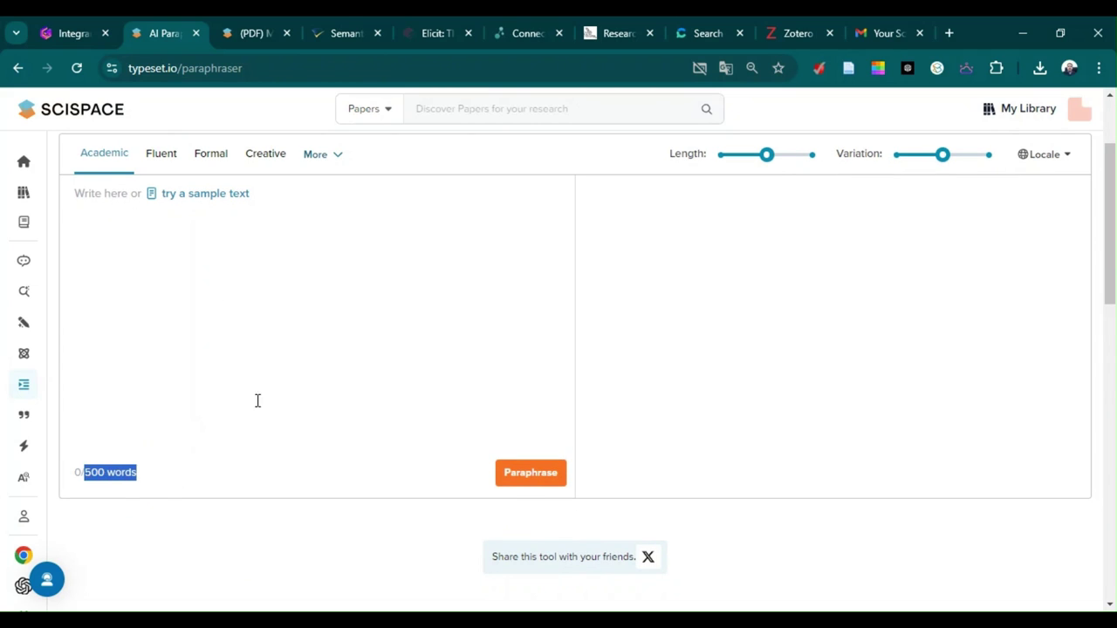
Browse the Paraphraser's additional writing styles from Academic through Professional, leaving the Academic style selected.
{"action": "left_click", "coordinate": [201, 302]}
{"action": "scroll", "coordinate": [210, 322], "scroll_direction": "up", "scroll_amount": 2}
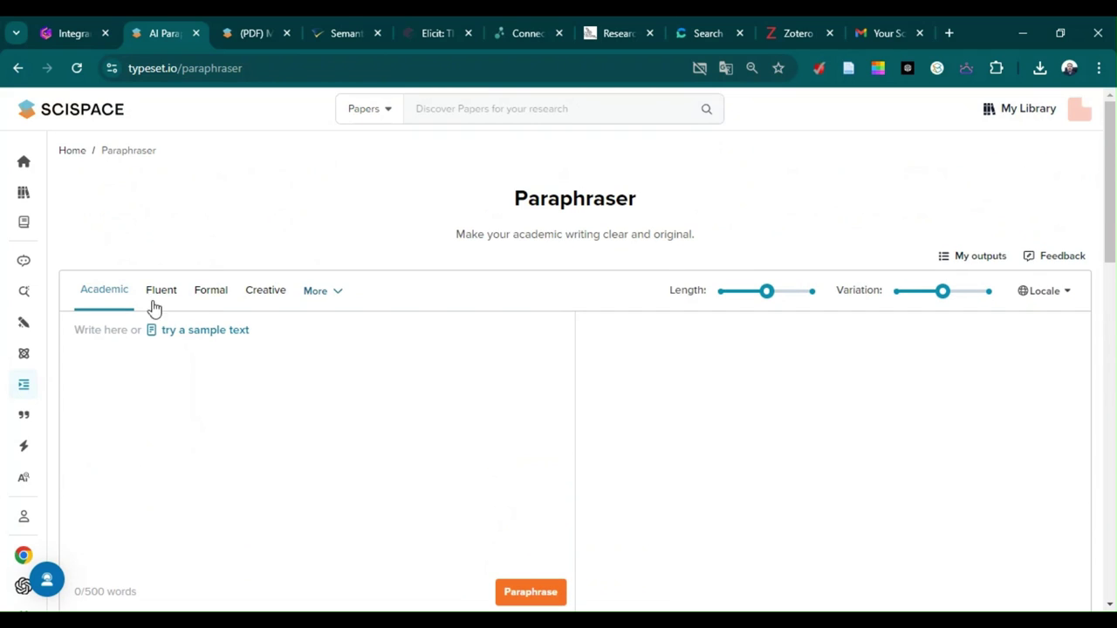
{"action": "left_click", "coordinate": [335, 302]}
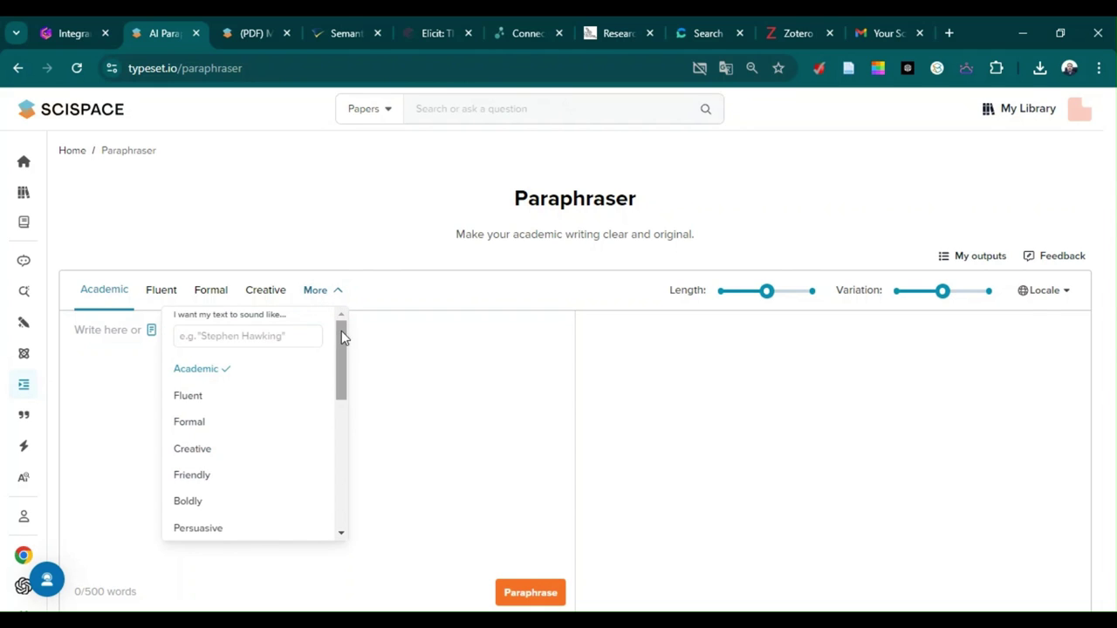
{"action": "mouse_move", "coordinate": [341, 336]}
{"action": "left_mouse_down"}
{"action": "mouse_move", "coordinate": [322, 451]}
{"action": "mouse_move", "coordinate": [357, 367]}
{"action": "mouse_move", "coordinate": [351, 344]}
{"action": "left_mouse_up"}
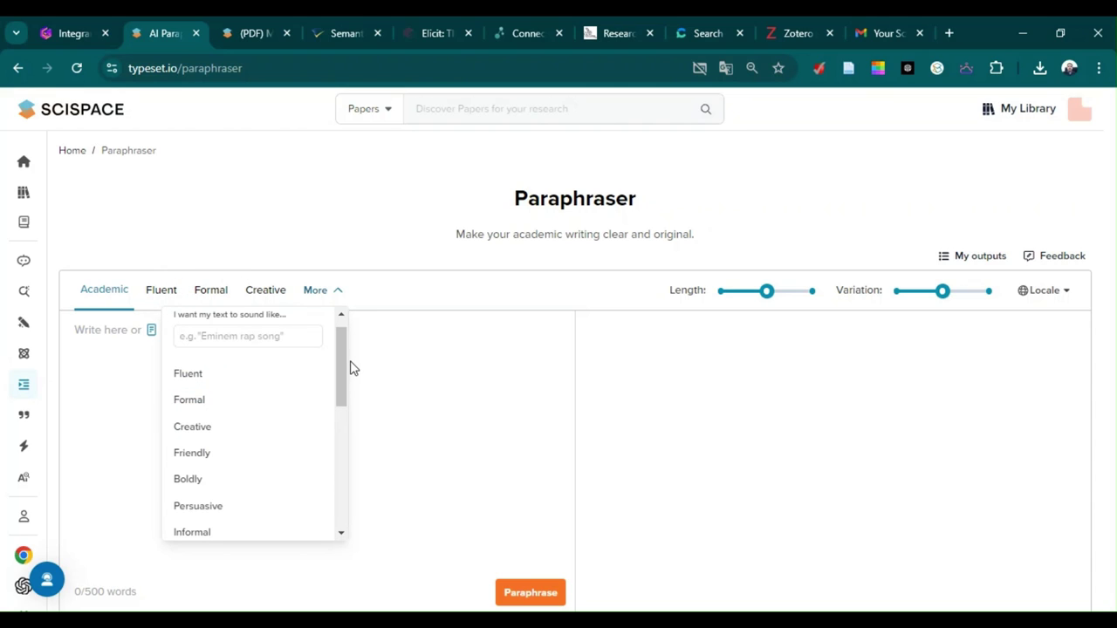
{"action": "left_click_drag", "start_coordinate": [345, 373], "coordinate": [337, 496]}
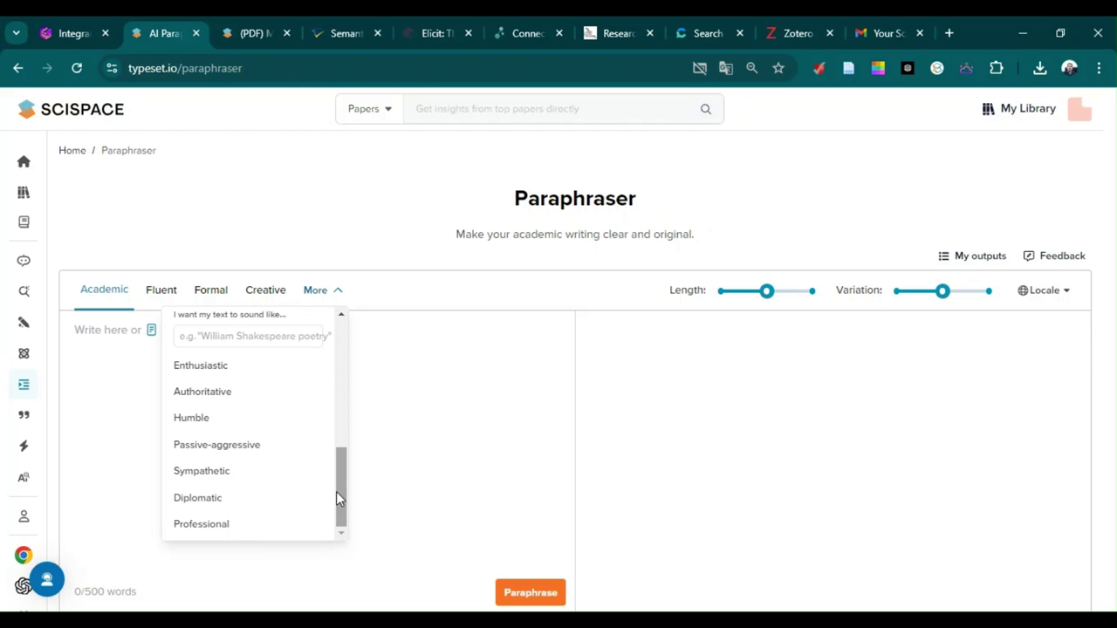
{"action": "left_click", "coordinate": [430, 318]}
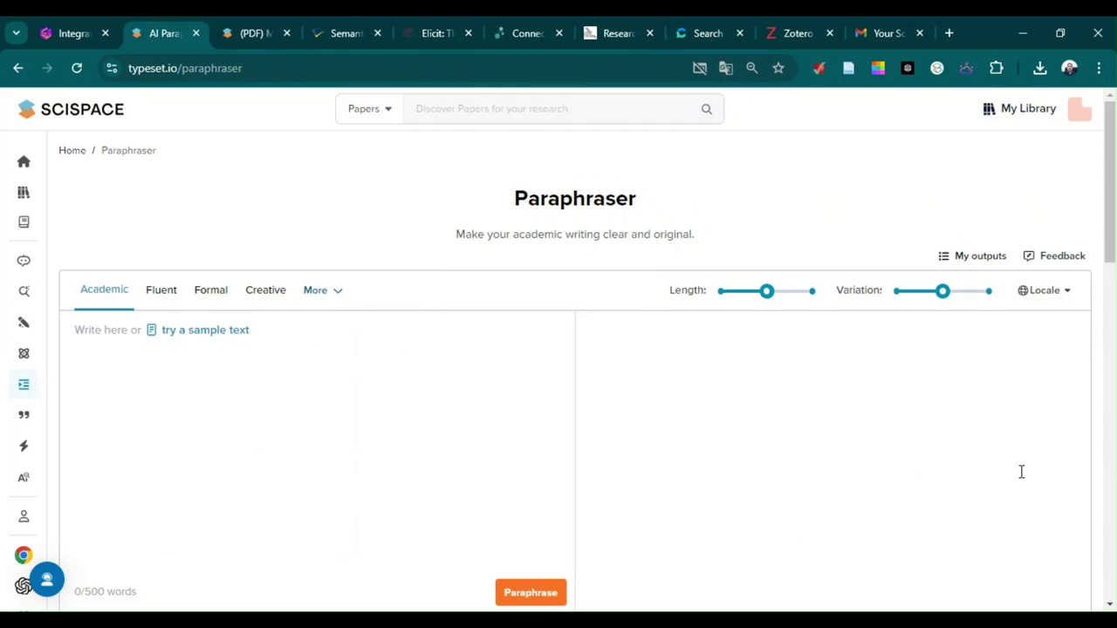
Try the Paraphraser's Shorten and Expand length settings and return the length to Default.
{"action": "scroll", "coordinate": [1020, 471], "scroll_direction": "down", "scroll_amount": 2}
{"action": "scroll", "coordinate": [1020, 471], "scroll_direction": "up", "scroll_amount": 1}
{"action": "scroll", "coordinate": [1027, 474], "scroll_direction": "up", "scroll_amount": 1}
{"action": "mouse_move", "coordinate": [776, 302]}
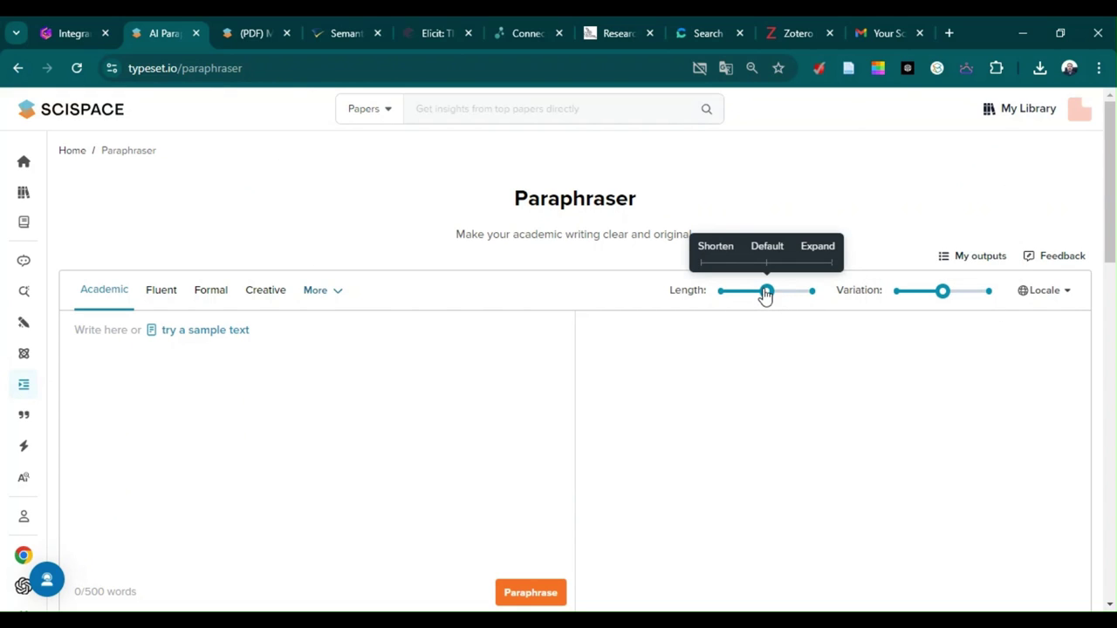
{"action": "left_click_drag", "start_coordinate": [764, 294], "coordinate": [729, 297]}
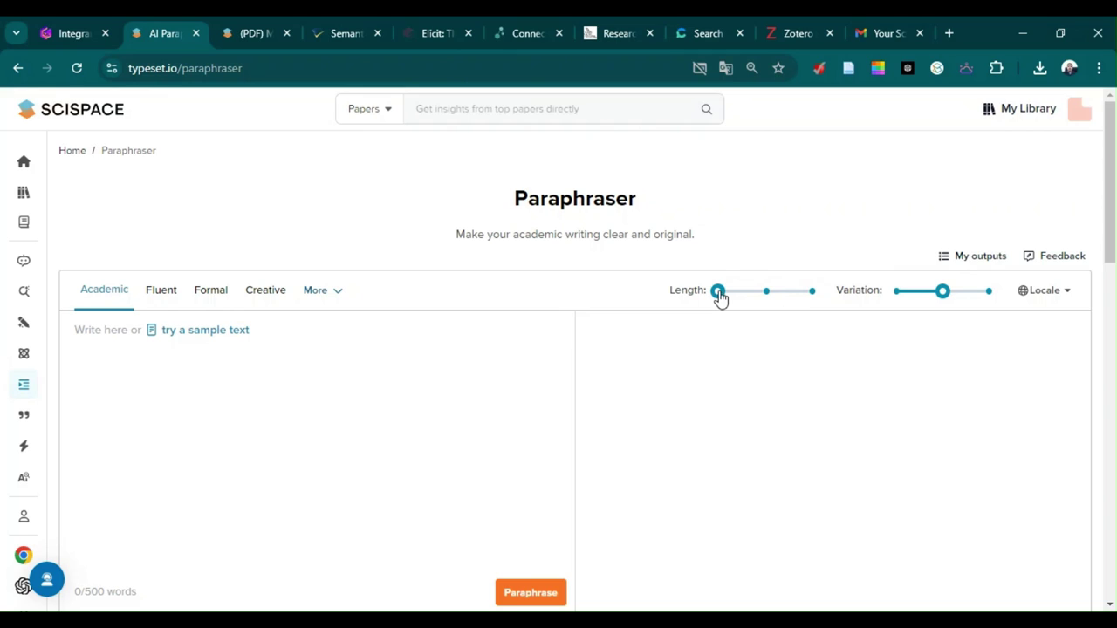
{"action": "left_click", "coordinate": [760, 297]}
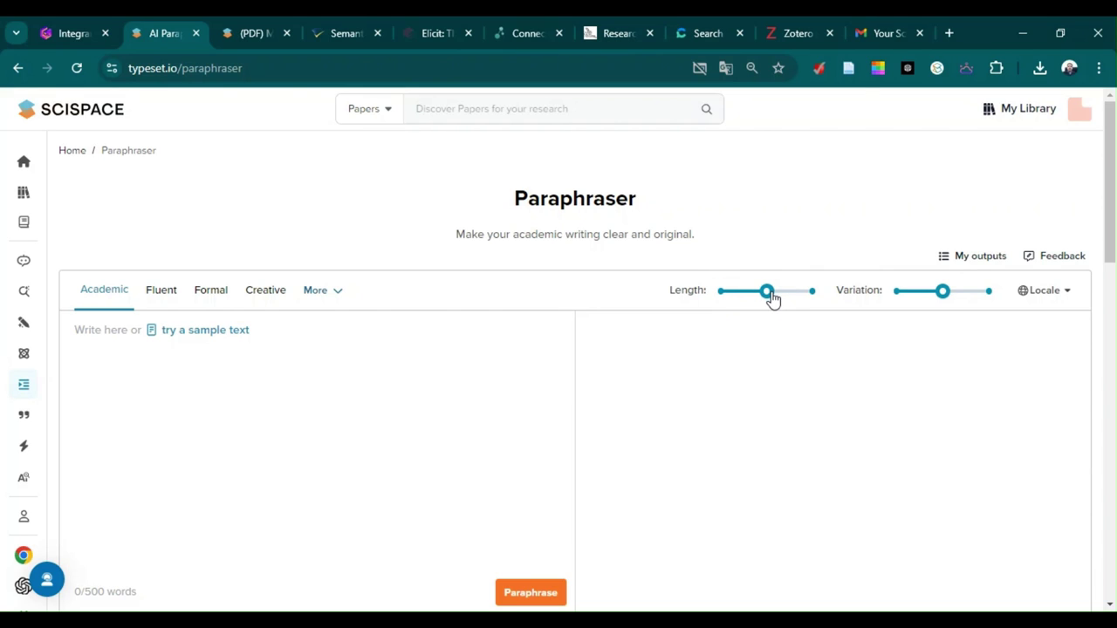
{"action": "left_click", "coordinate": [805, 299]}
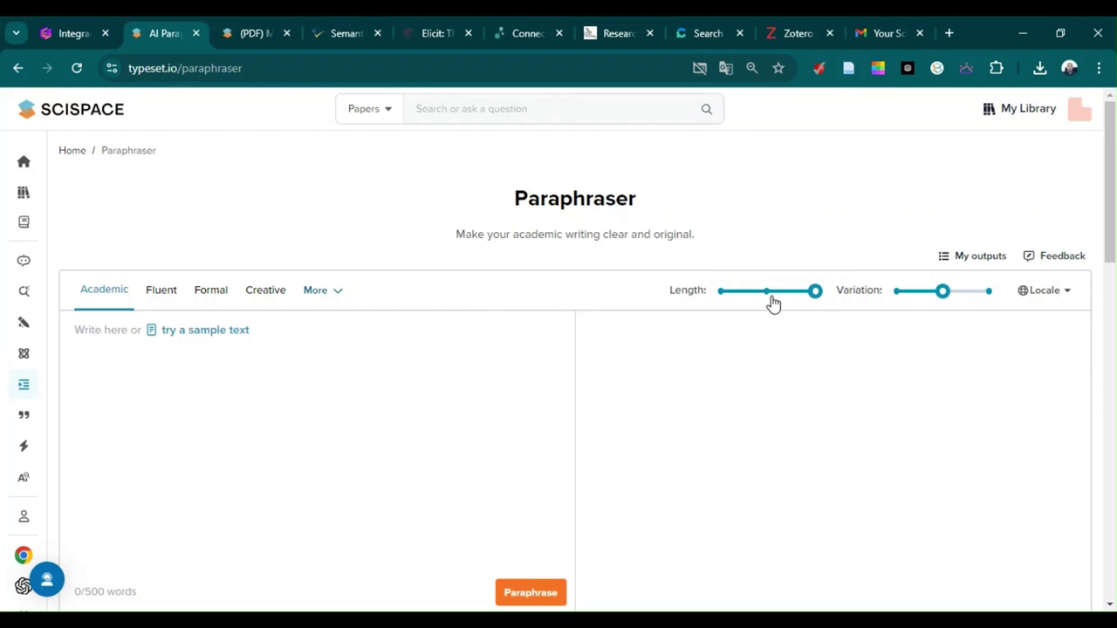
{"action": "left_click", "coordinate": [773, 303]}
Try the Less and Medium variation levels and set the Paraphraser's variation to More changes.
{"action": "mouse_move", "coordinate": [948, 301]}
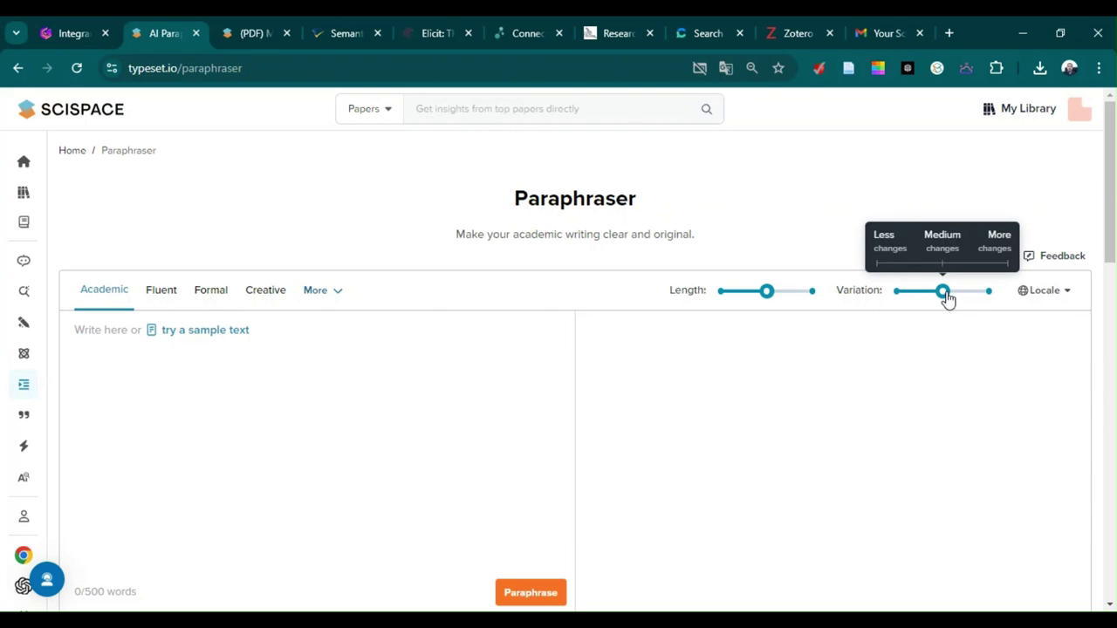
{"action": "left_click", "coordinate": [908, 301]}
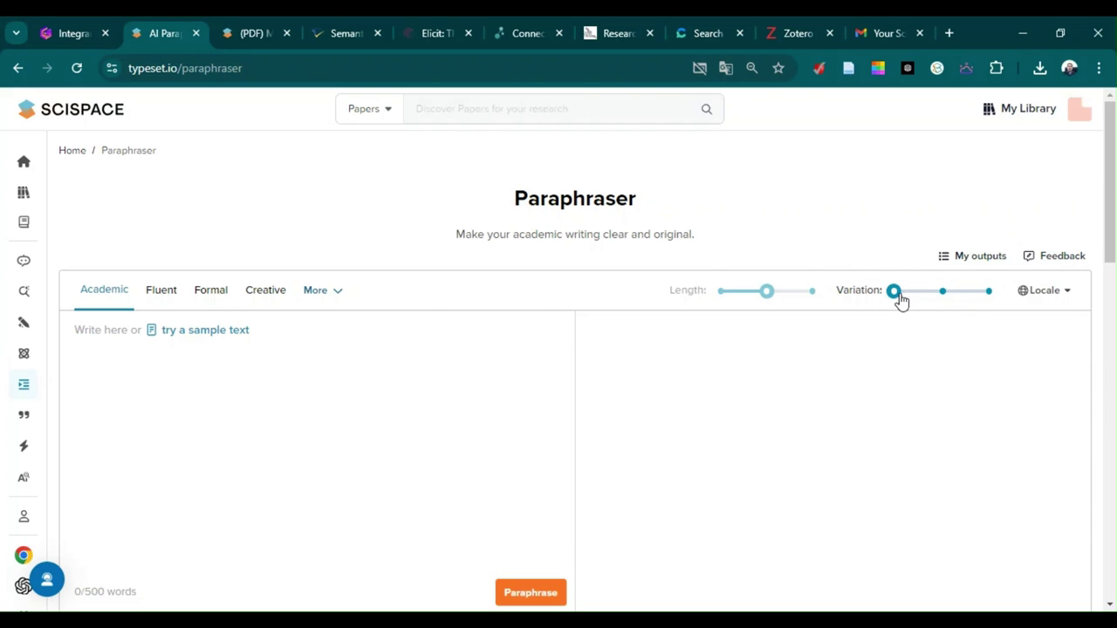
{"action": "left_click", "coordinate": [943, 297]}
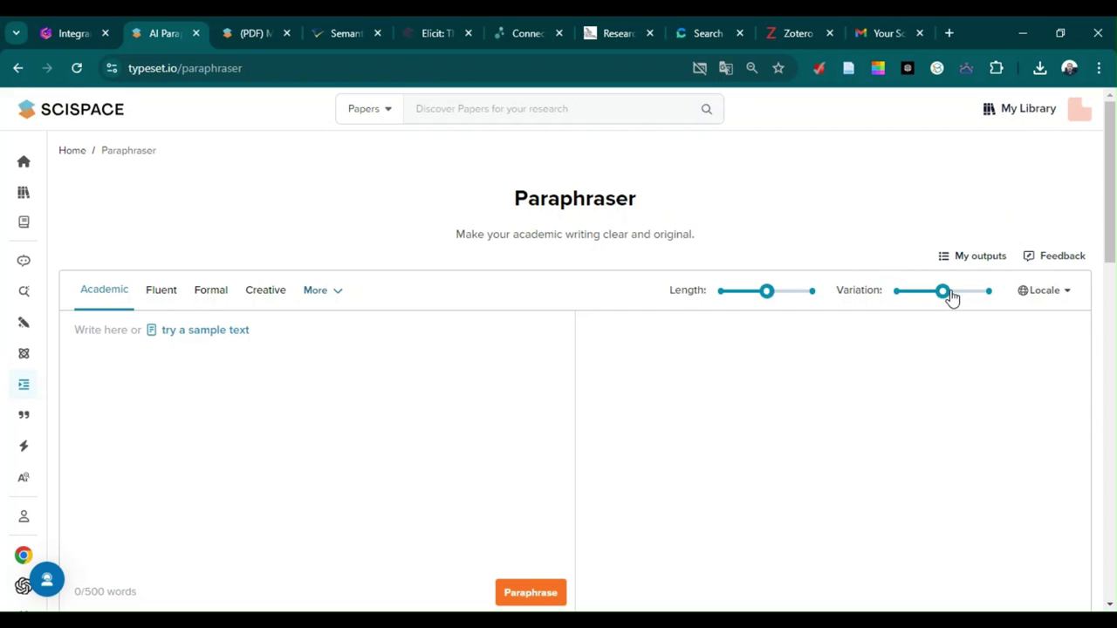
{"action": "left_click", "coordinate": [984, 300]}
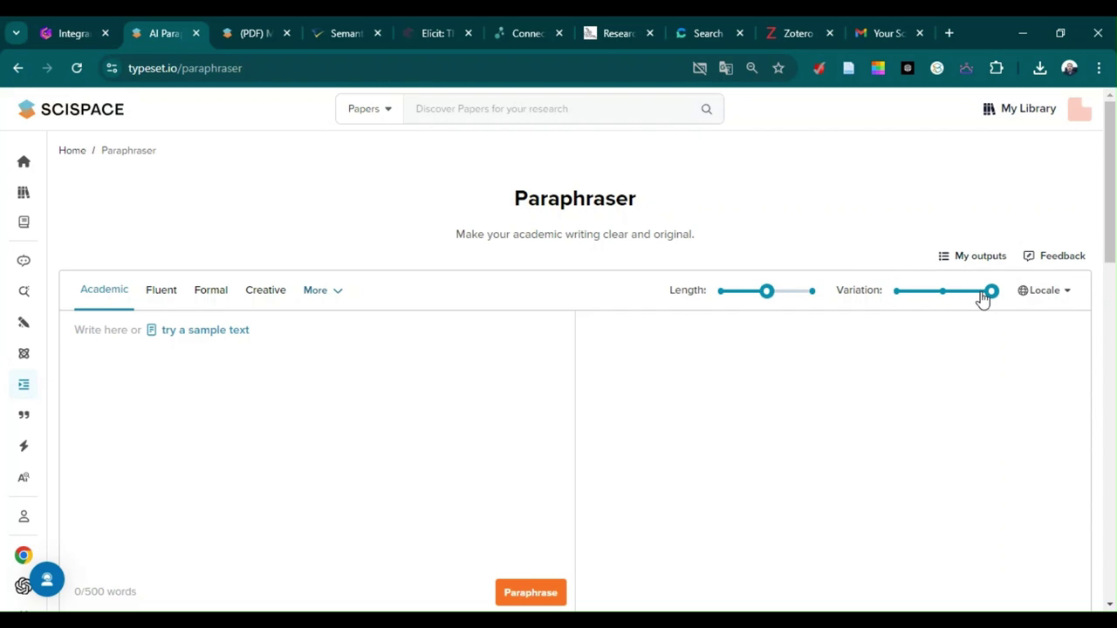
Browse the Paraphraser's output languages and close the list with Locale still selected.
{"action": "left_click", "coordinate": [1047, 297]}
{"action": "scroll", "coordinate": [935, 390], "scroll_direction": "down", "scroll_amount": 3}
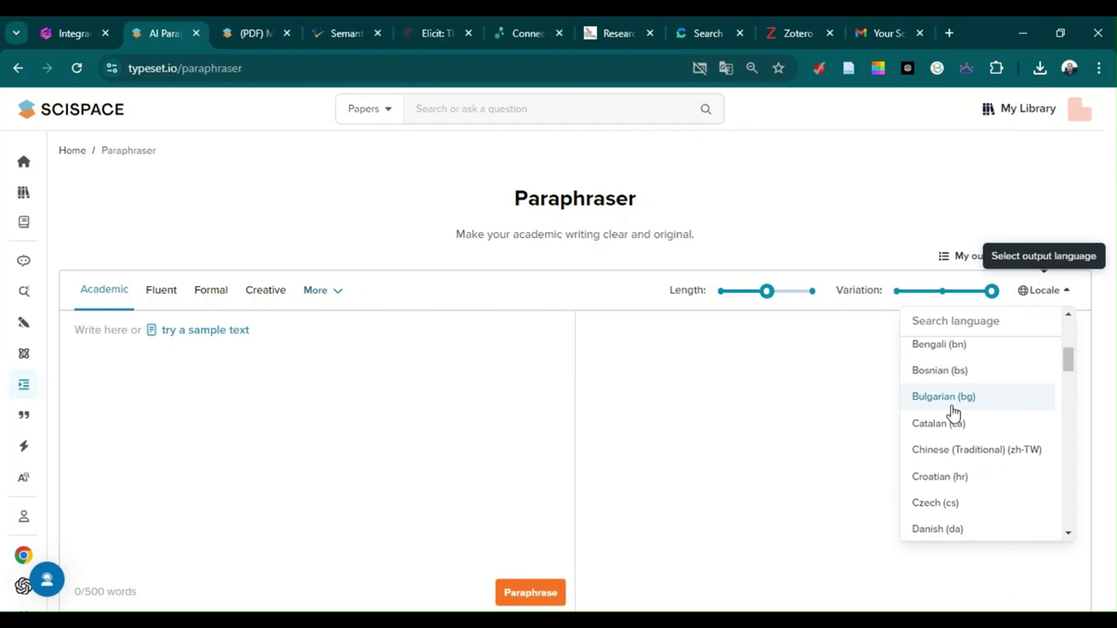
{"action": "scroll", "coordinate": [969, 494], "scroll_direction": "up", "scroll_amount": 4}
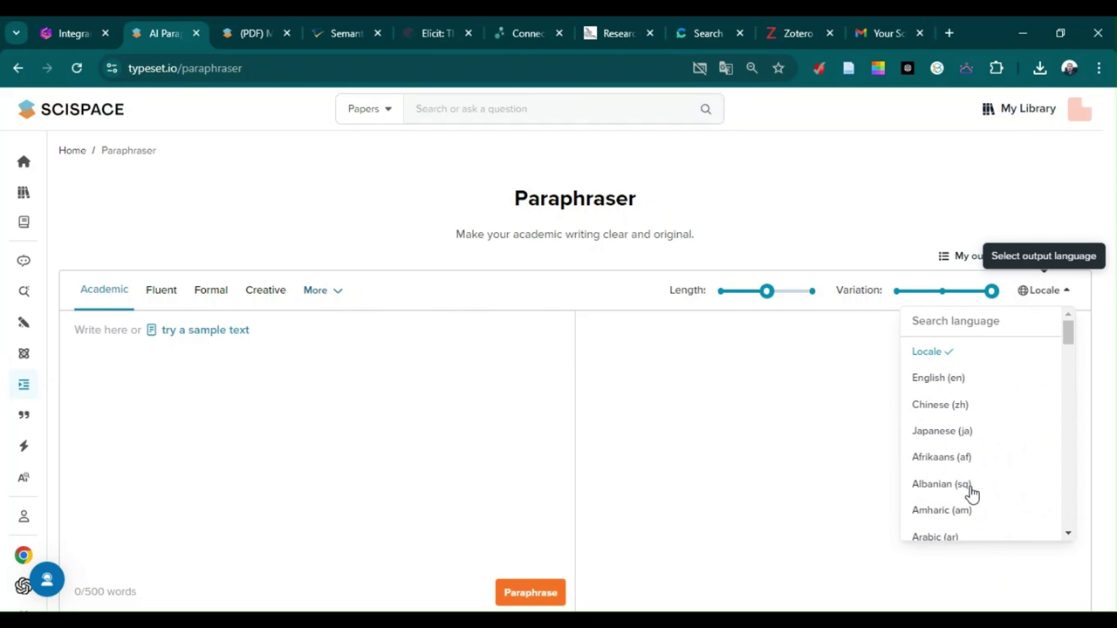
{"action": "left_click", "coordinate": [780, 440]}
{"action": "scroll", "coordinate": [694, 368], "scroll_direction": "down", "scroll_amount": 2}
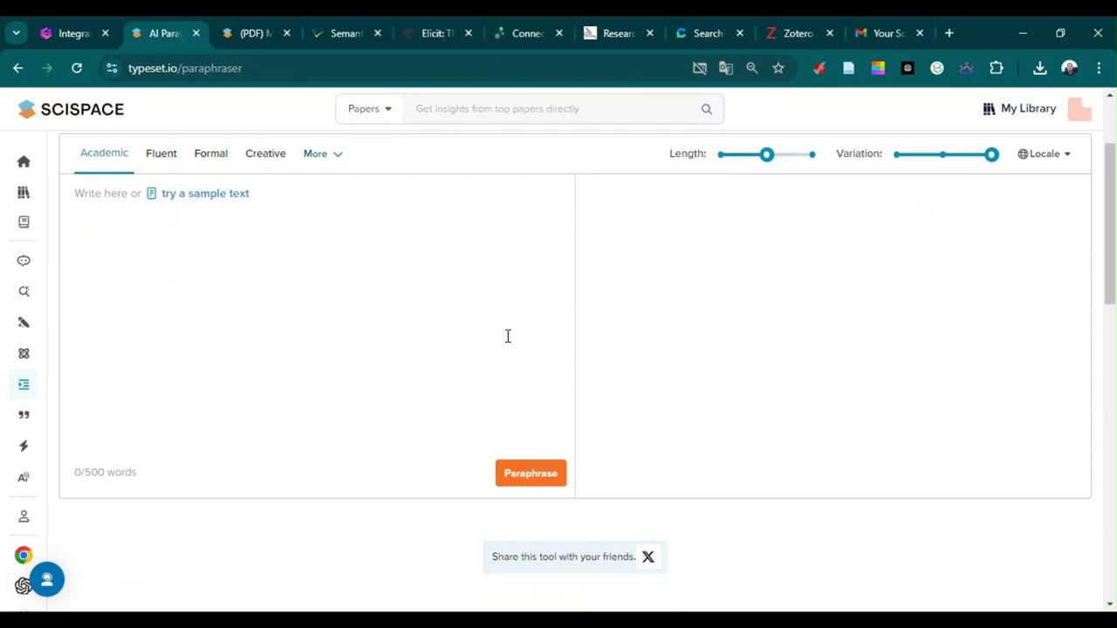
{"action": "scroll", "coordinate": [459, 299], "scroll_direction": "up", "scroll_amount": 2}
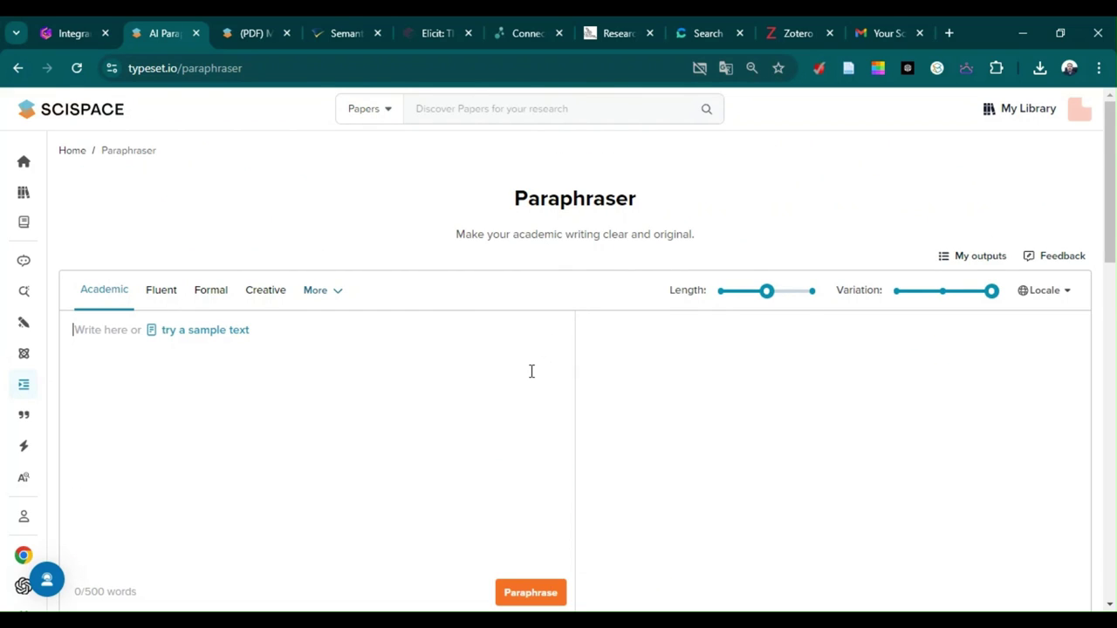
Open the AI Detector in PDF upload mode and try to upload COMPENDIO DE ESTRATEGIAS DE APRENDIZAJE.pdf.
{"action": "mouse_move", "coordinate": [25, 427]}
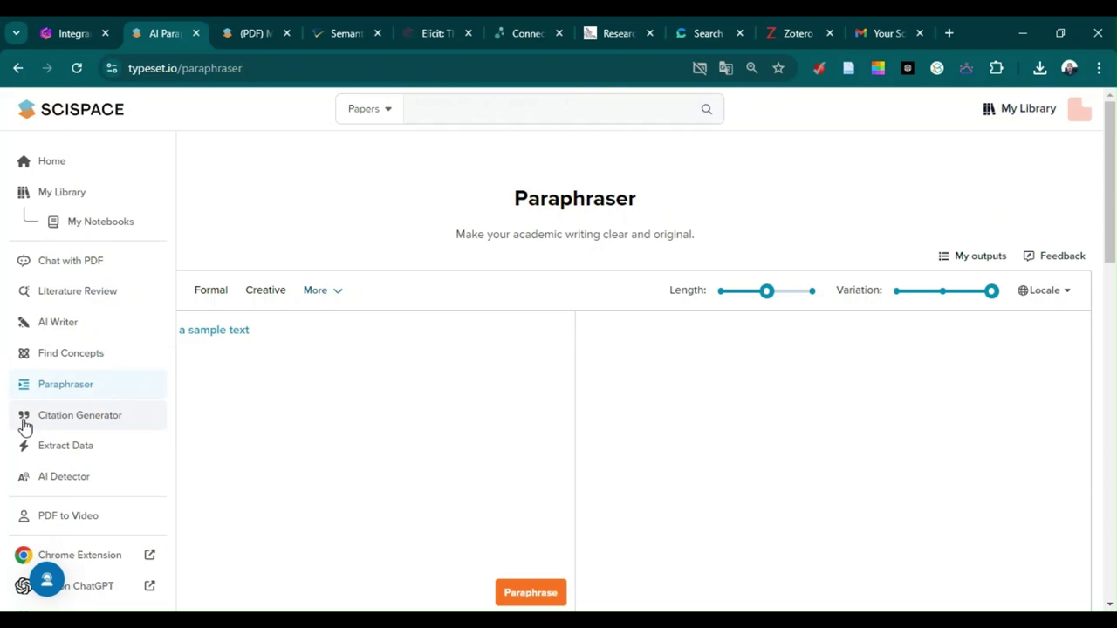
{"action": "left_click", "coordinate": [91, 480]}
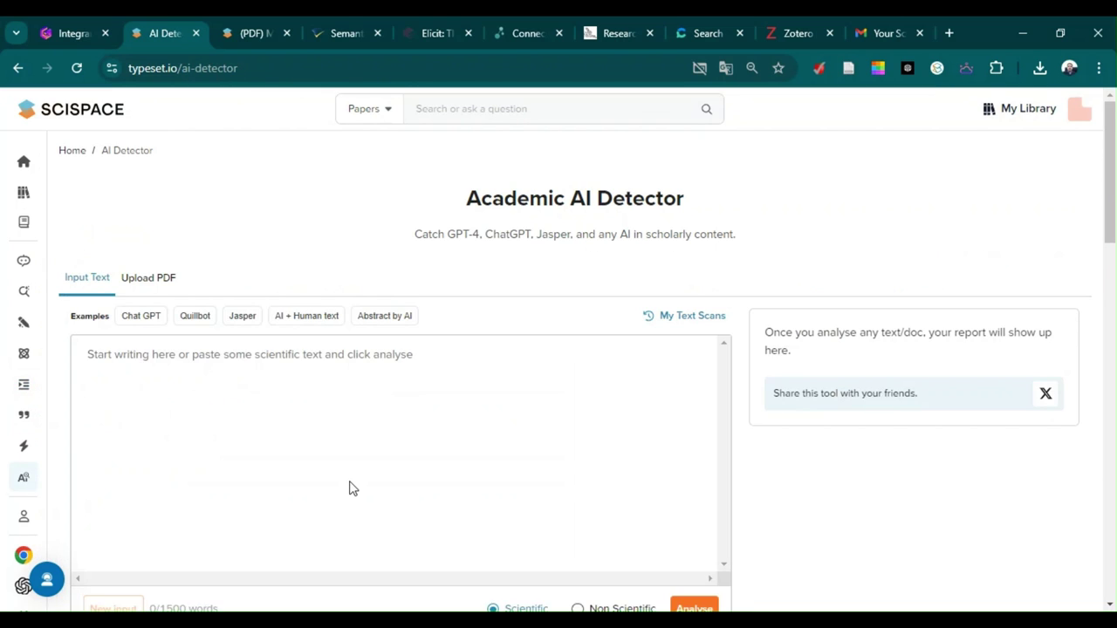
{"action": "left_click", "coordinate": [147, 280]}
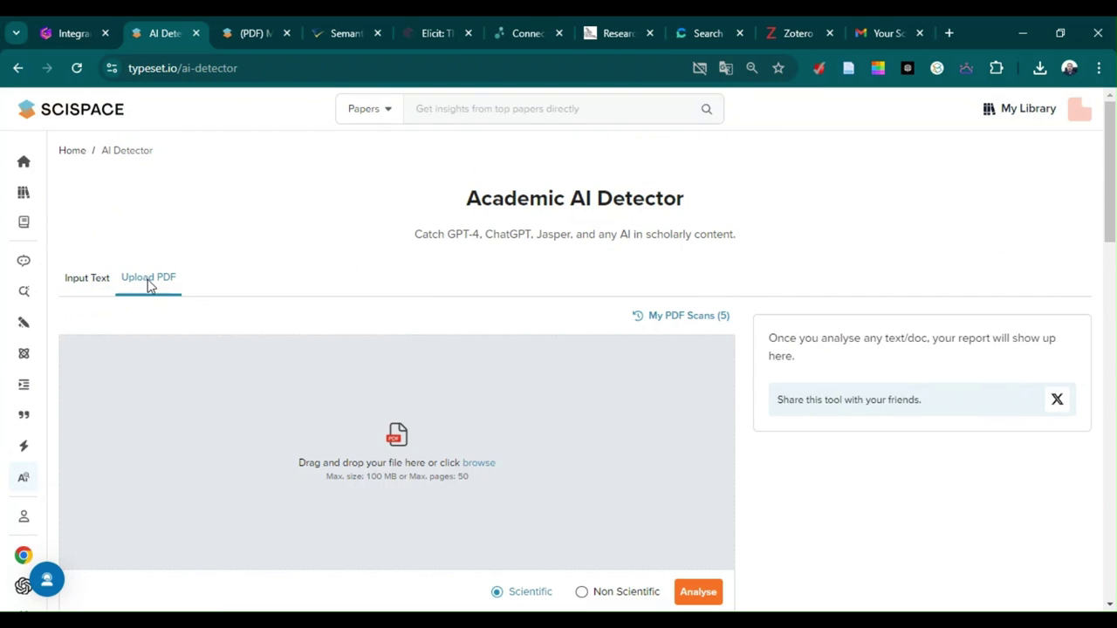
{"action": "scroll", "coordinate": [365, 281], "scroll_direction": "down", "scroll_amount": 1}
{"action": "scroll", "coordinate": [366, 286], "scroll_direction": "down", "scroll_amount": 1}
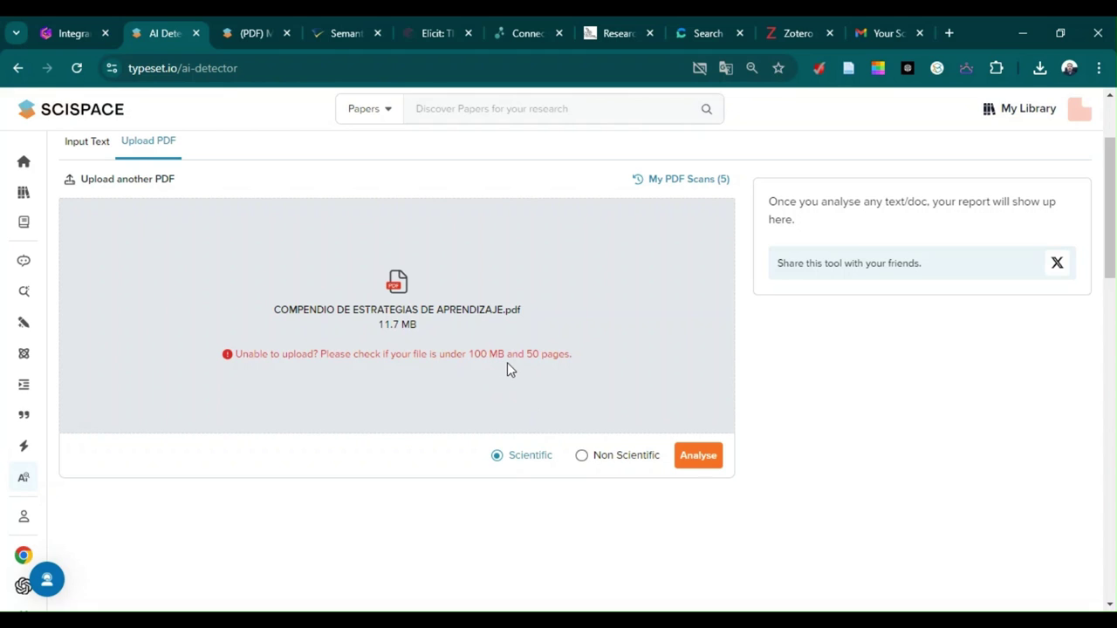
Upload the yerba activities report PDF and analyse it as Non Scientific content.
{"action": "left_click", "coordinate": [588, 461]}
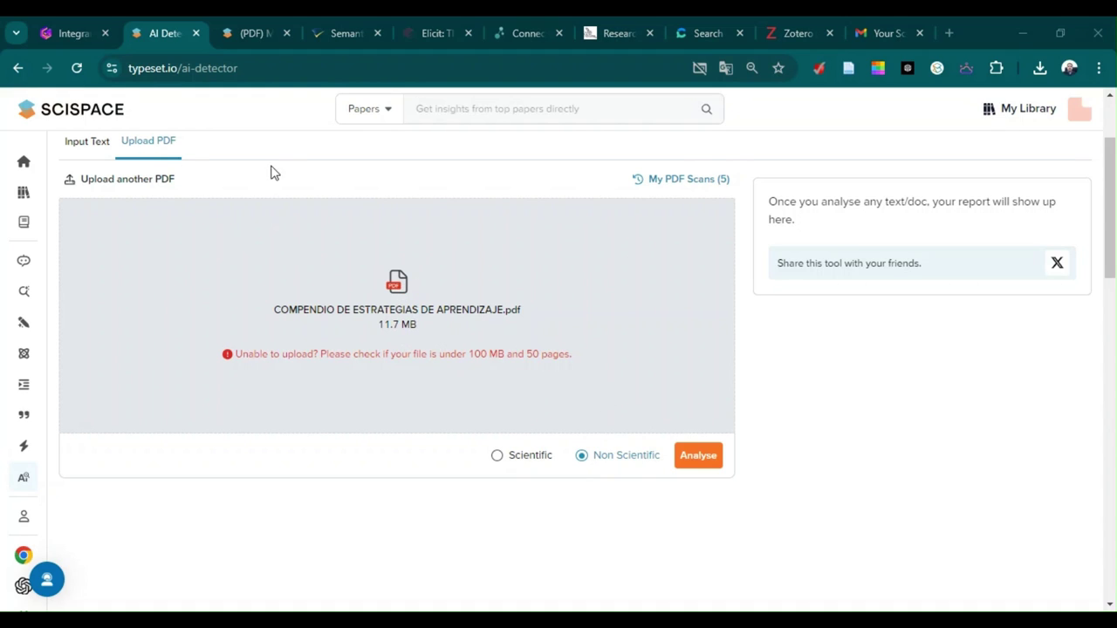
{"action": "key", "text": "Return"}
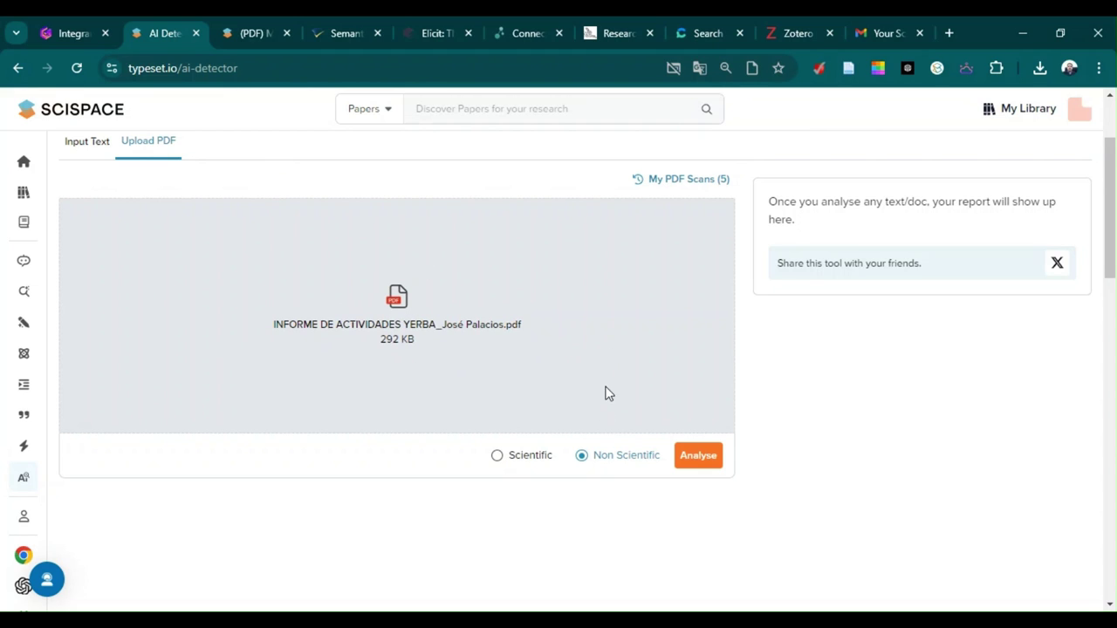
{"action": "scroll", "coordinate": [591, 523], "scroll_direction": "down", "scroll_amount": 2}
{"action": "scroll", "coordinate": [552, 288], "scroll_direction": "up", "scroll_amount": 2}
{"action": "left_click", "coordinate": [688, 457]}
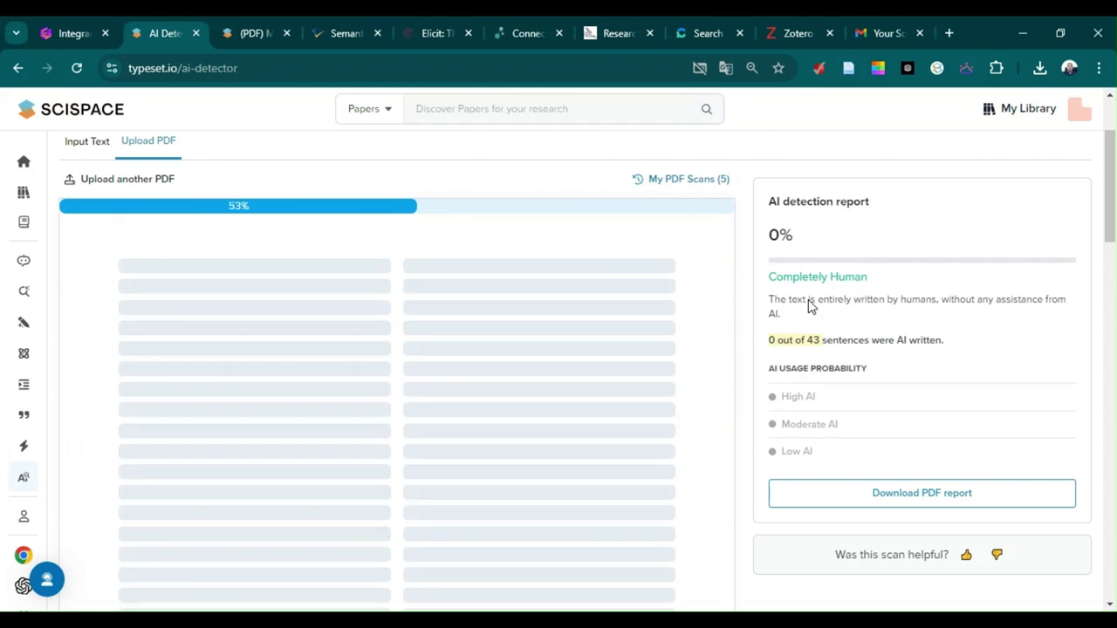
Review the AI detection report and highlight its overall verdict on the text's authorship.
{"action": "scroll", "coordinate": [808, 306], "scroll_direction": "up", "scroll_amount": 2}
{"action": "scroll", "coordinate": [569, 399], "scroll_direction": "down", "scroll_amount": 2}
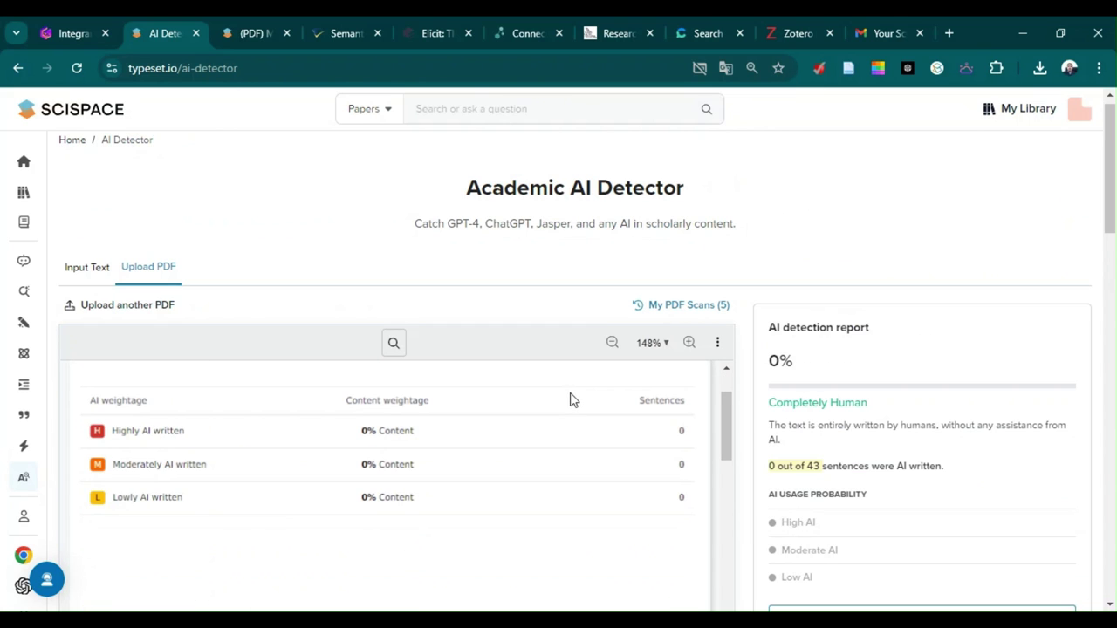
{"action": "scroll", "coordinate": [568, 429], "scroll_direction": "up", "scroll_amount": 3}
{"action": "scroll", "coordinate": [903, 419], "scroll_direction": "down", "scroll_amount": 2}
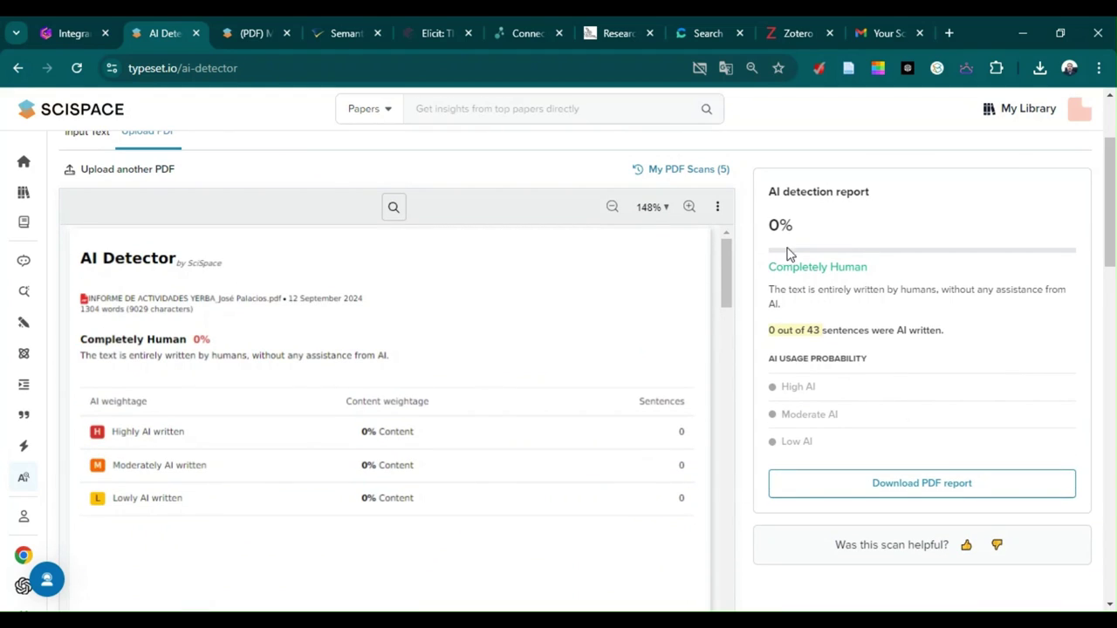
{"action": "left_click_drag", "start_coordinate": [784, 271], "coordinate": [868, 283]}
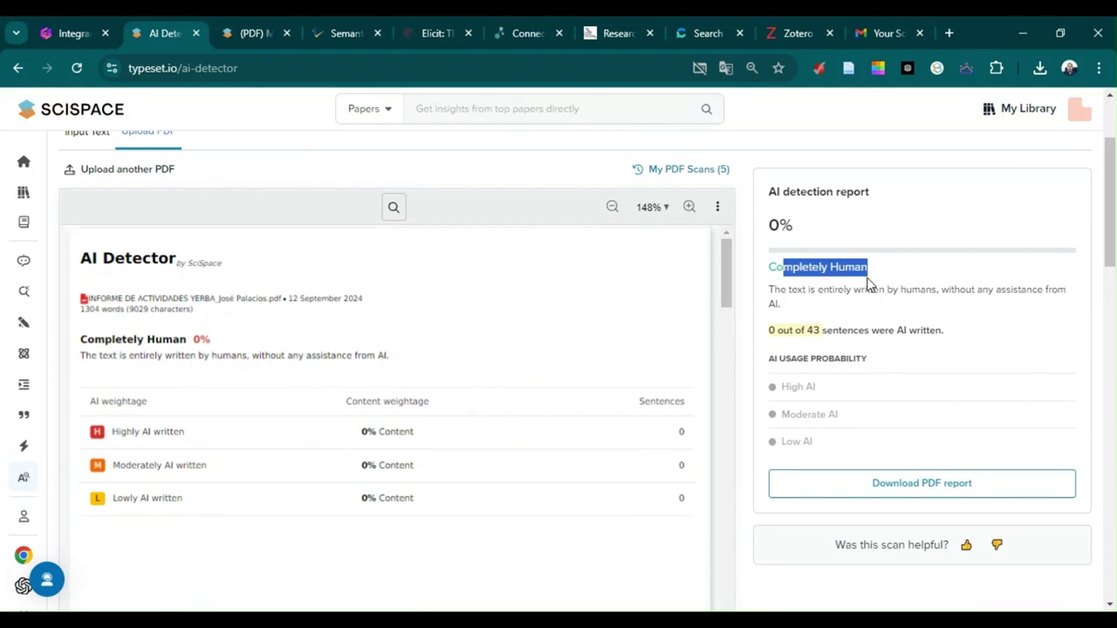
{"action": "left_click", "coordinate": [287, 452]}
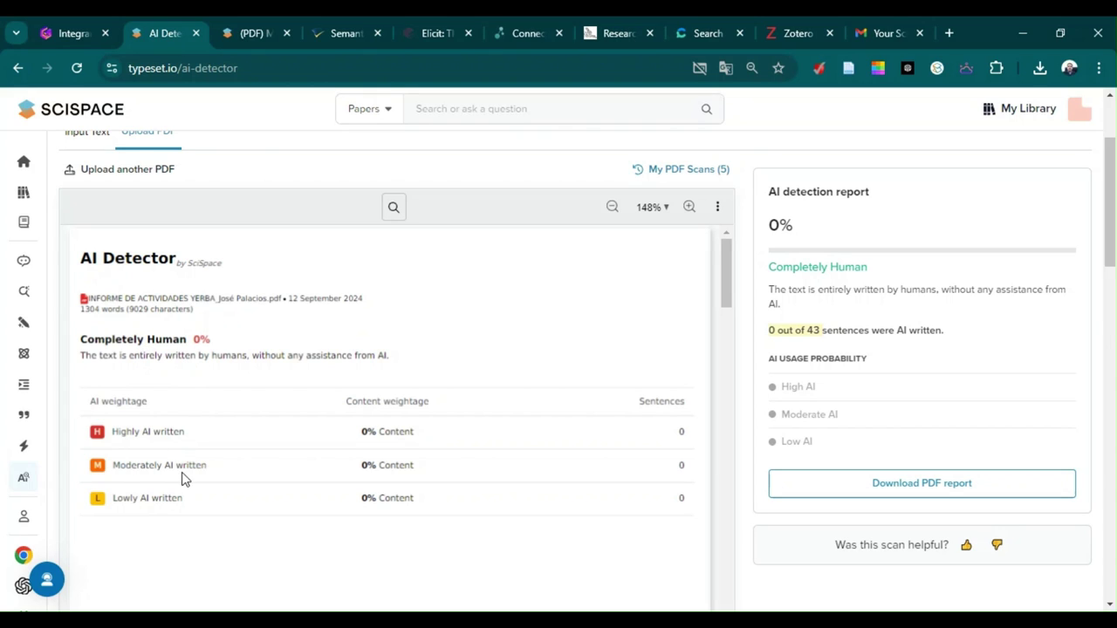
Examine the report's AI weightage table, highlighting the moderately, lowly and highly AI written rows.
{"action": "left_click_drag", "start_coordinate": [117, 468], "coordinate": [167, 474]}
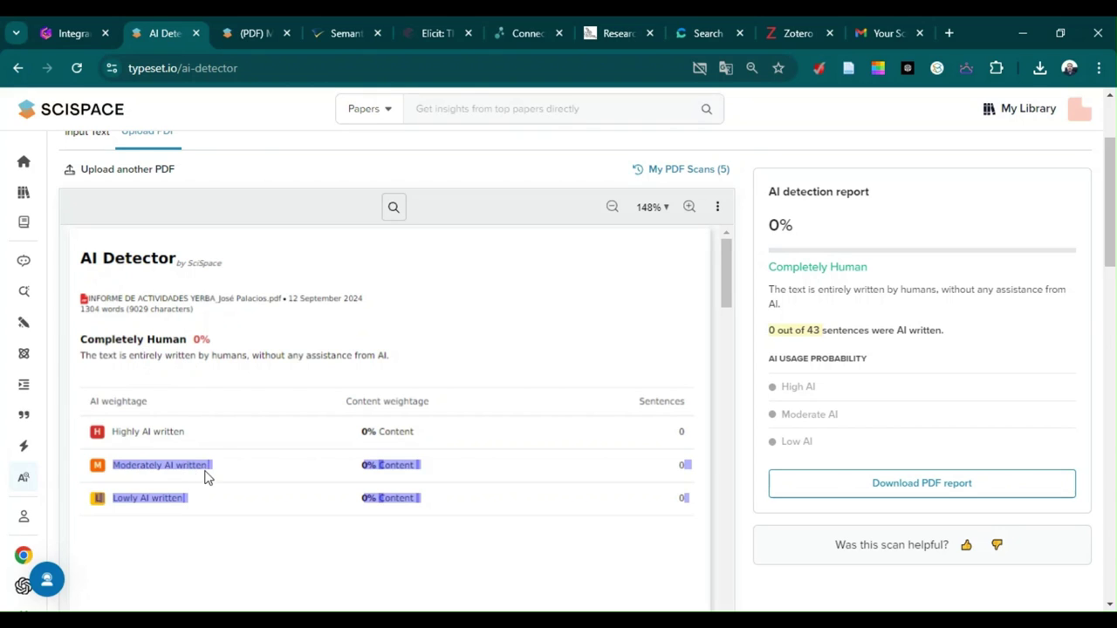
{"action": "left_click", "coordinate": [253, 471]}
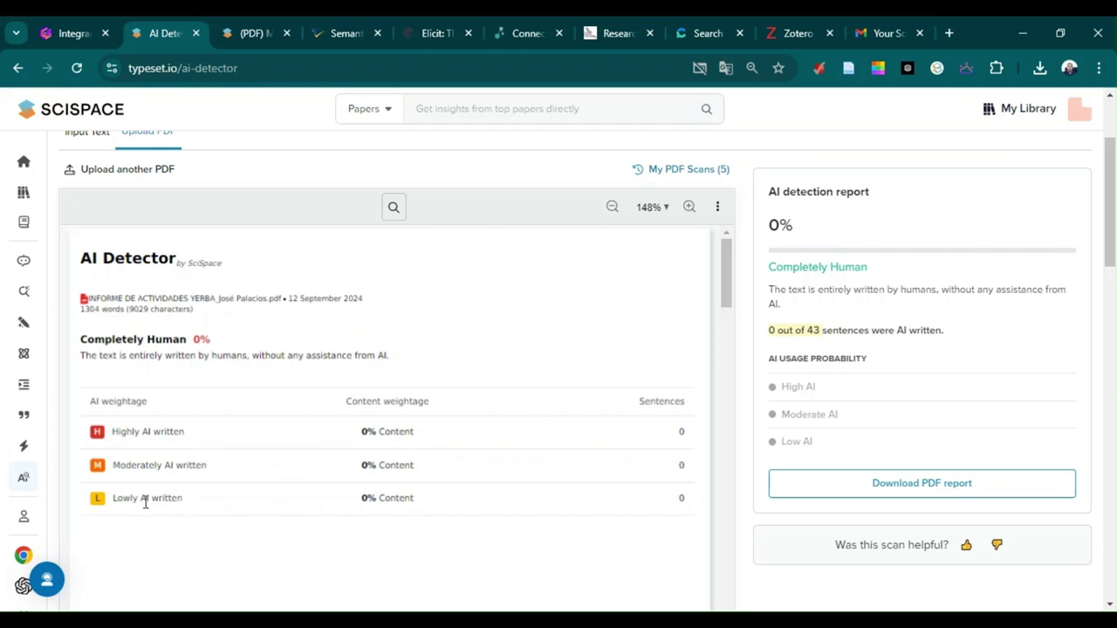
{"action": "left_click_drag", "start_coordinate": [127, 502], "coordinate": [259, 506]}
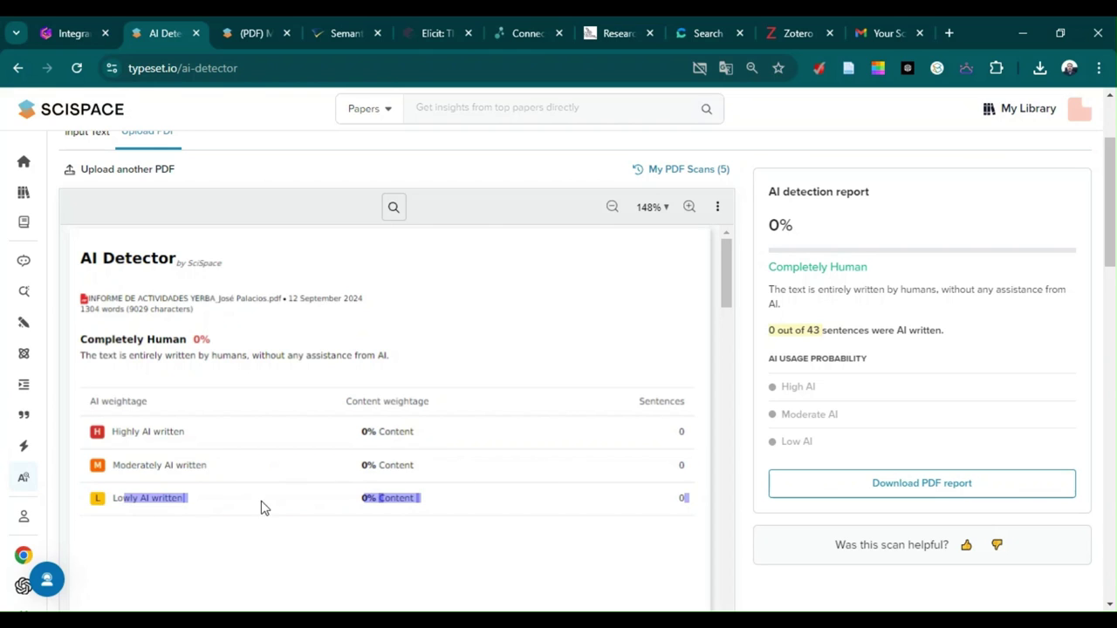
{"action": "left_click", "coordinate": [137, 430]}
{"action": "left_click_drag", "start_coordinate": [137, 430], "coordinate": [398, 444]}
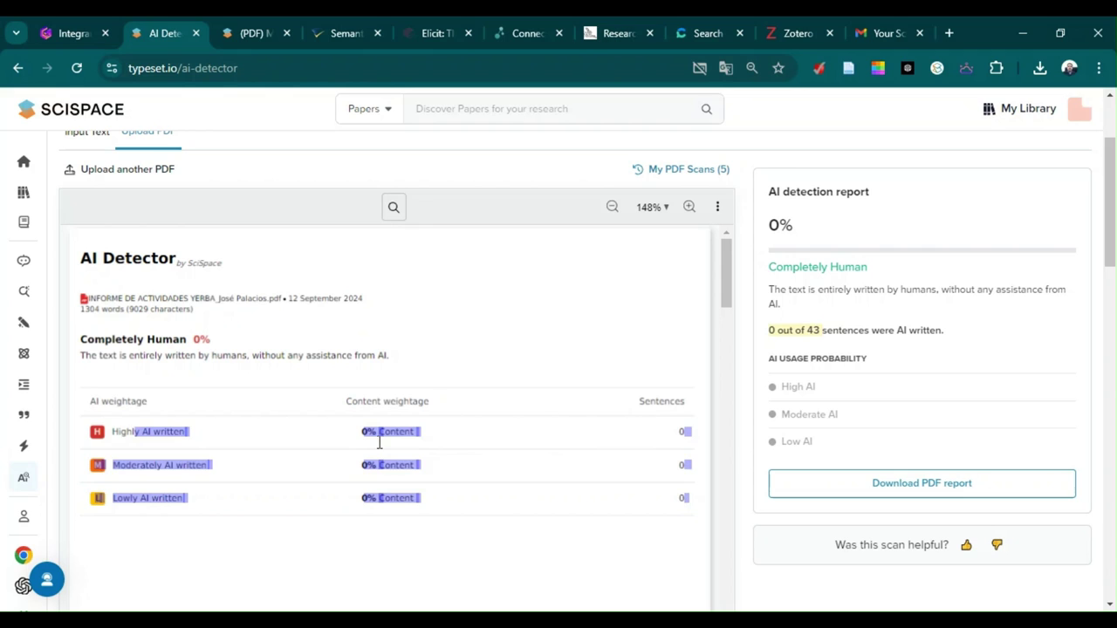
{"action": "left_click", "coordinate": [526, 467]}
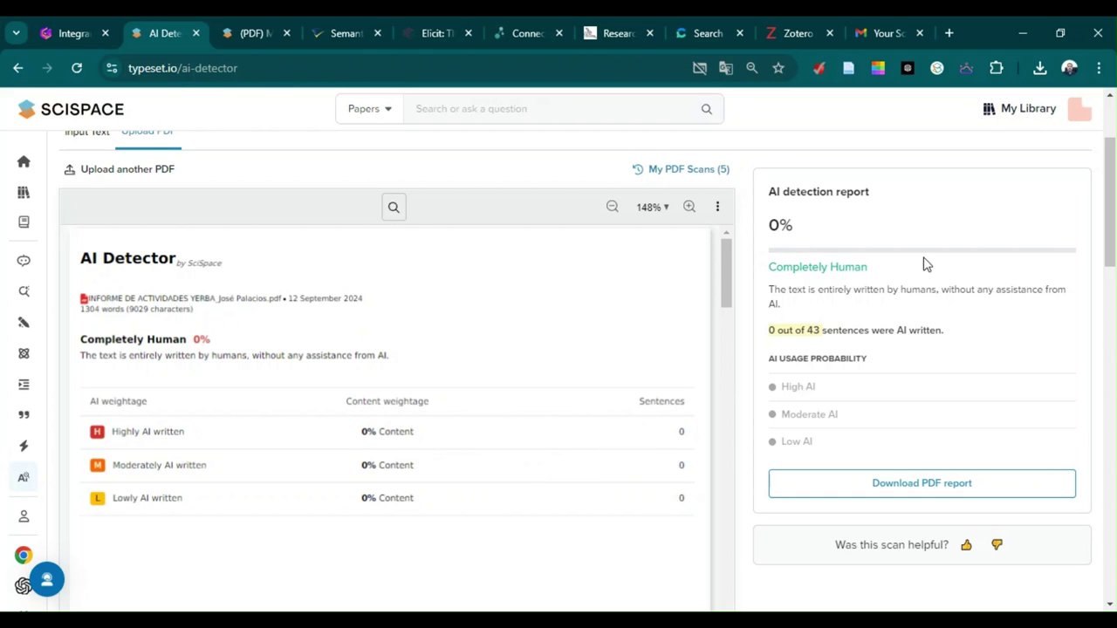
Open the downloadable PDF version of the AI detection report and return to the AI Detector tab.
{"action": "scroll", "coordinate": [990, 403], "scroll_direction": "down", "scroll_amount": 1}
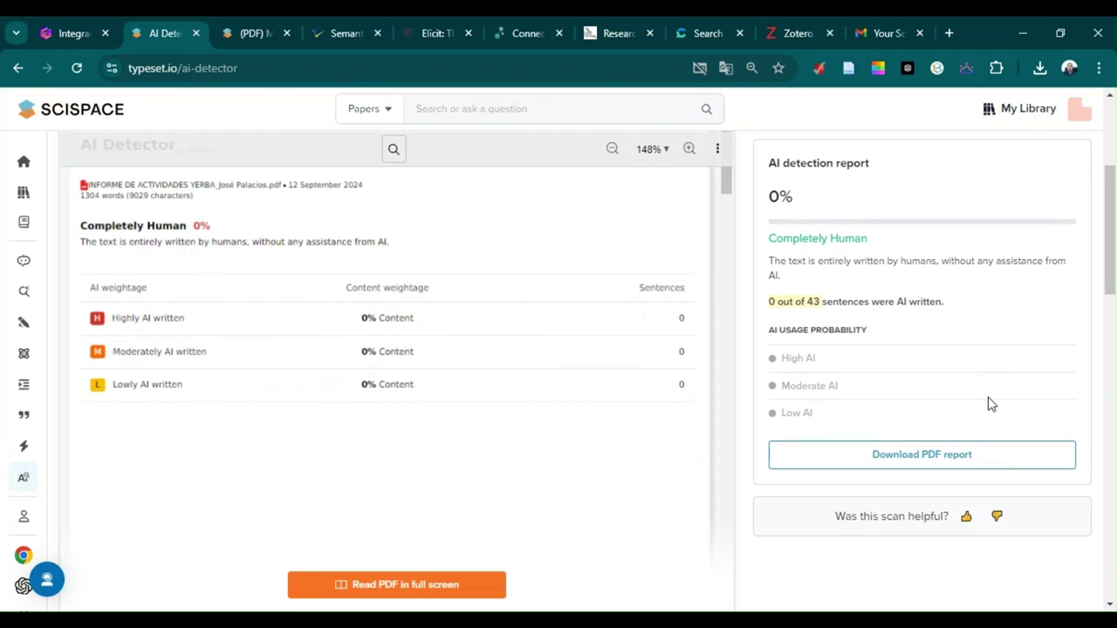
{"action": "left_click", "coordinate": [945, 459]}
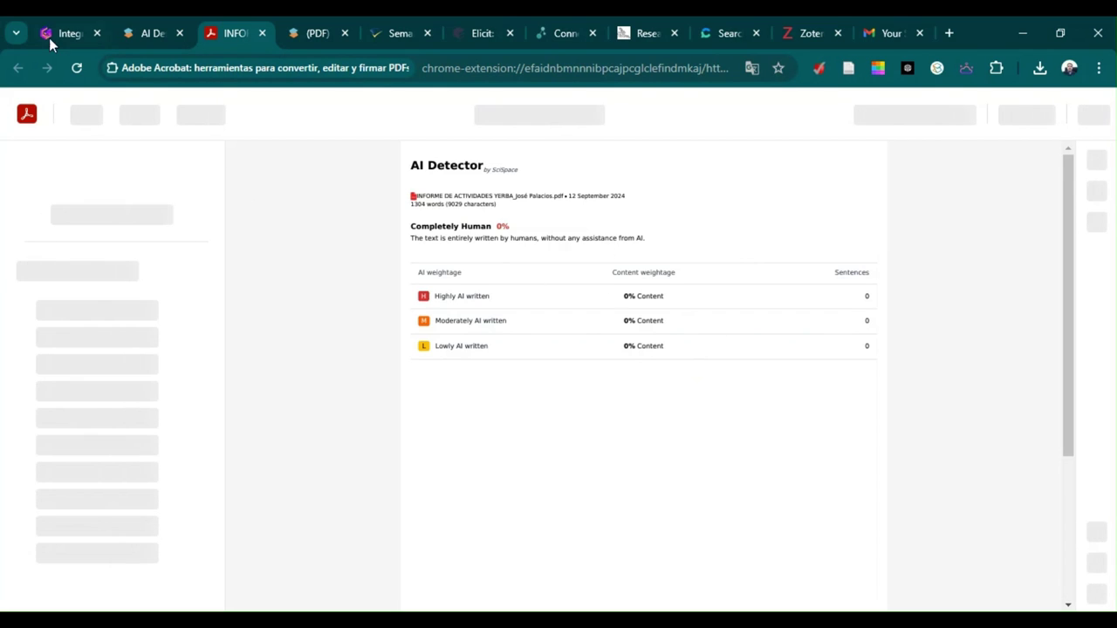
{"action": "left_click", "coordinate": [148, 33]}
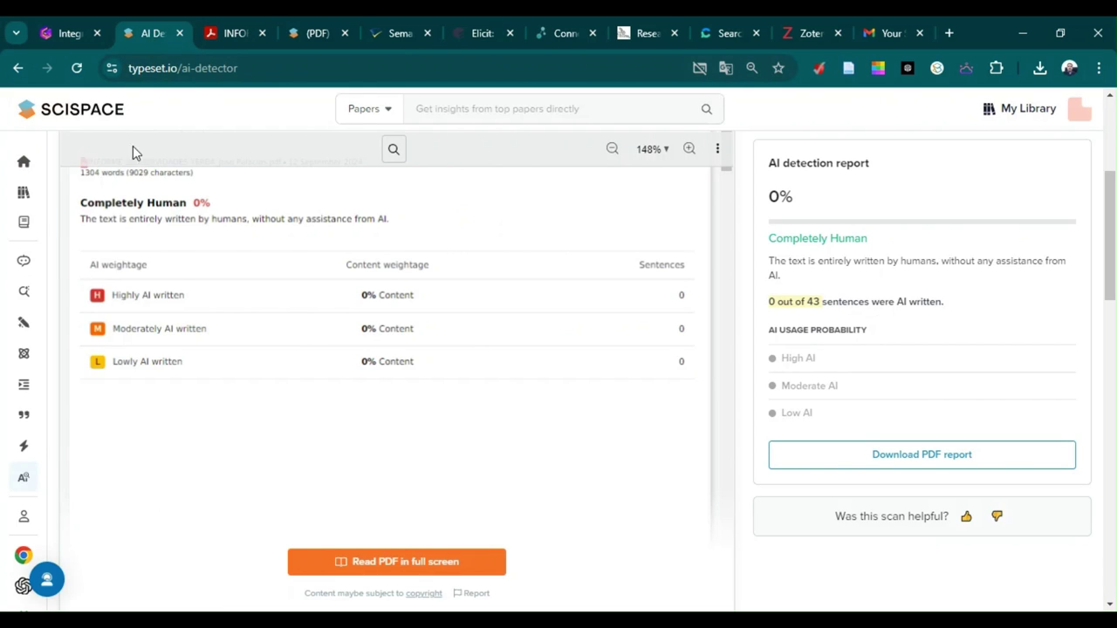